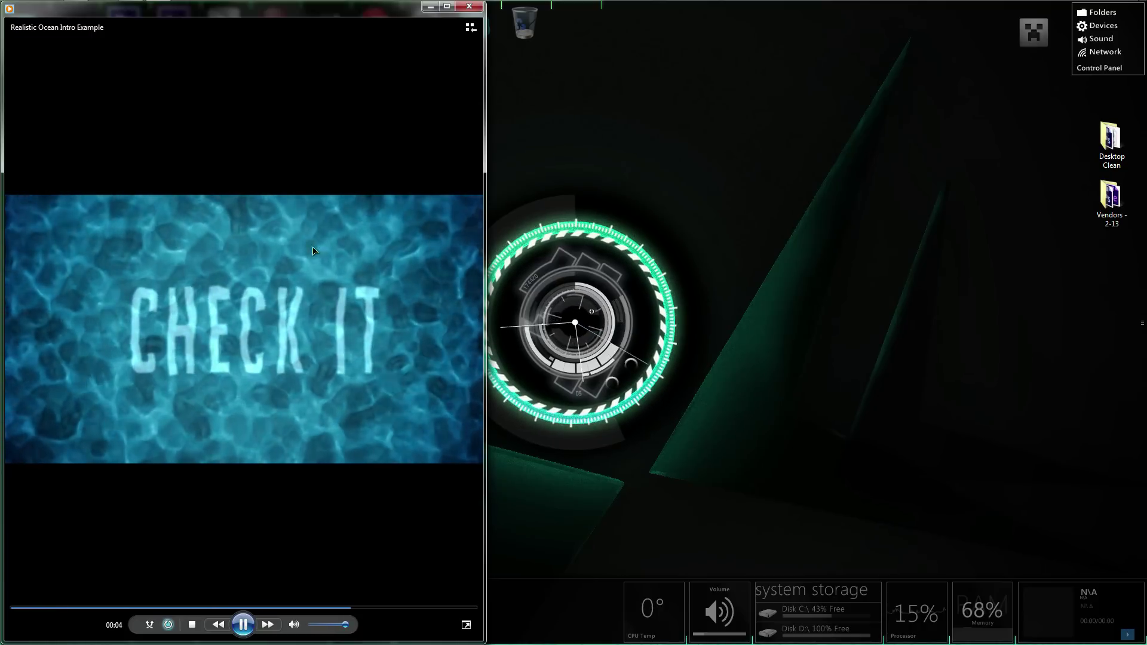
# - Reposition and shrink the Media Player window, then close the finished ocean intro preview
pyautogui.moveTo(352, 20); pyautogui.dragTo(537, 20)
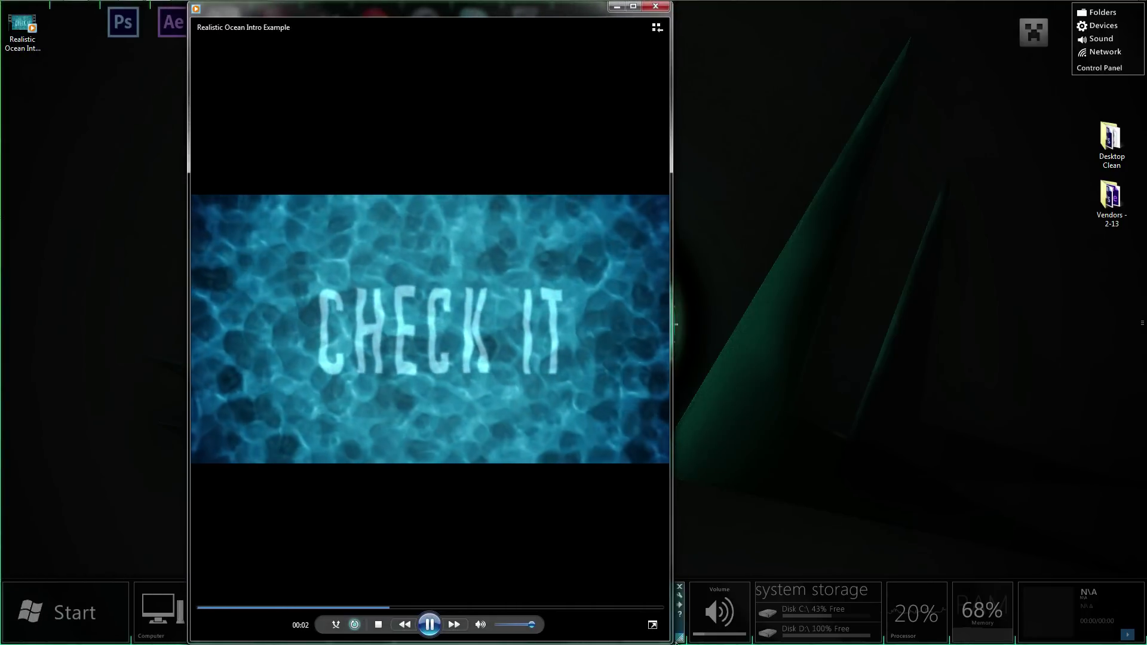
pyautogui.moveTo(672, 642); pyautogui.dragTo(662, 498)
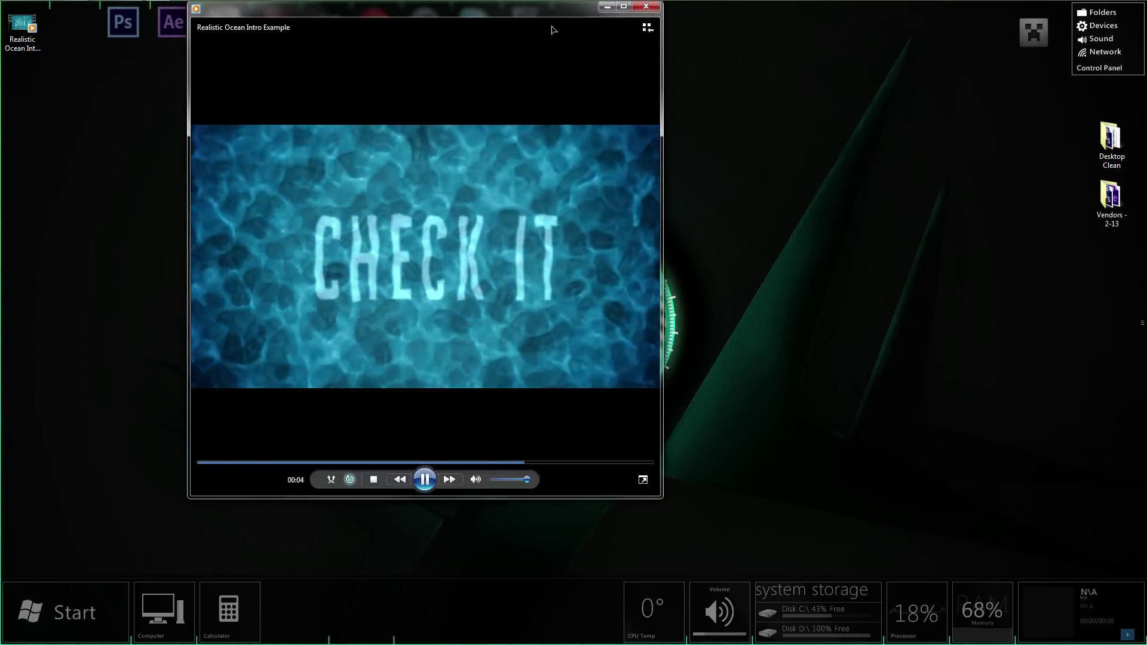
pyautogui.moveTo(537, 12); pyautogui.dragTo(566, 42)
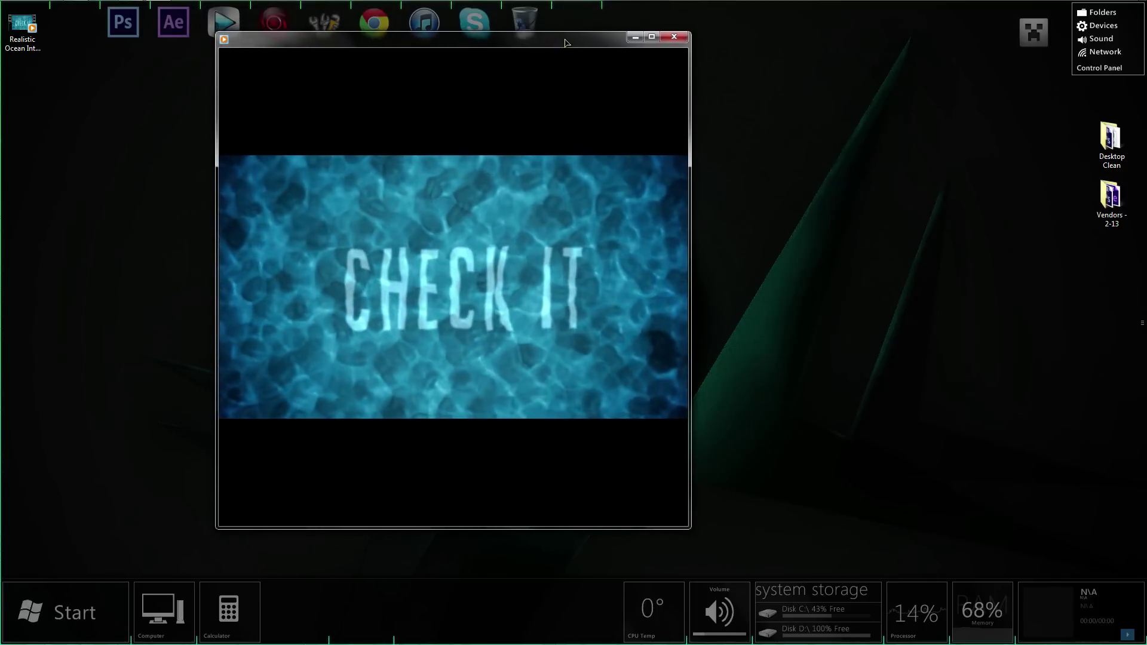
pyautogui.click(674, 37)
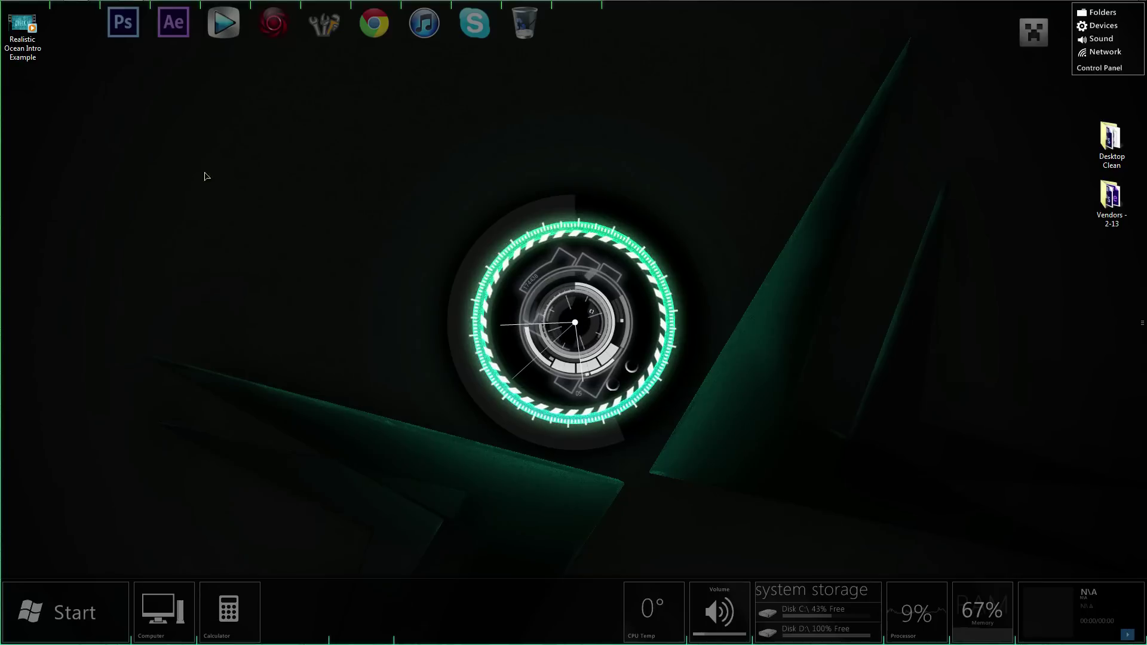
# - Bring the After Effects window with its empty untitled project to the front
pyautogui.click(131, 8)
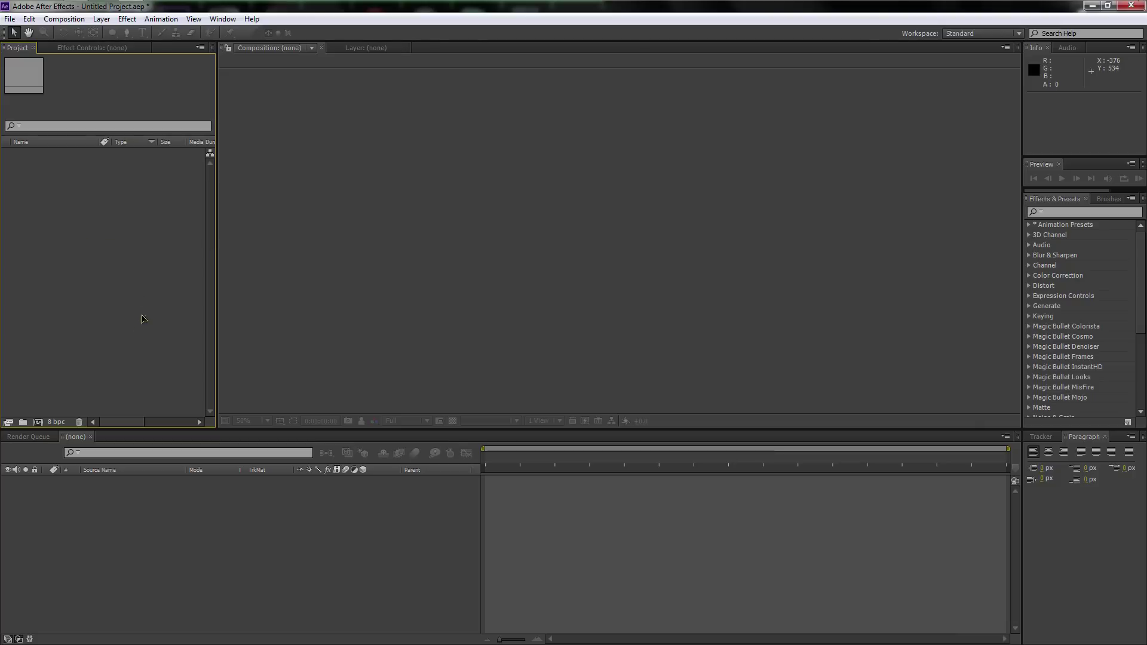
# - Create a 1920×1080 HDTV composition and add a black full-size solid named Water
pyautogui.click(37, 423)
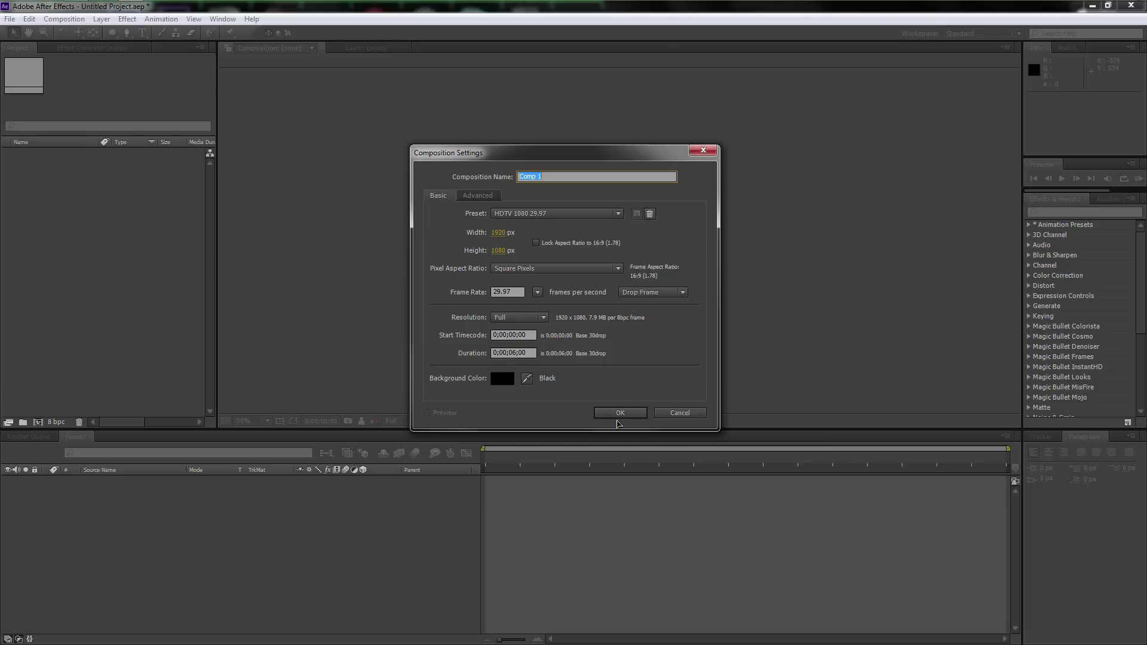
pyautogui.click(620, 415)
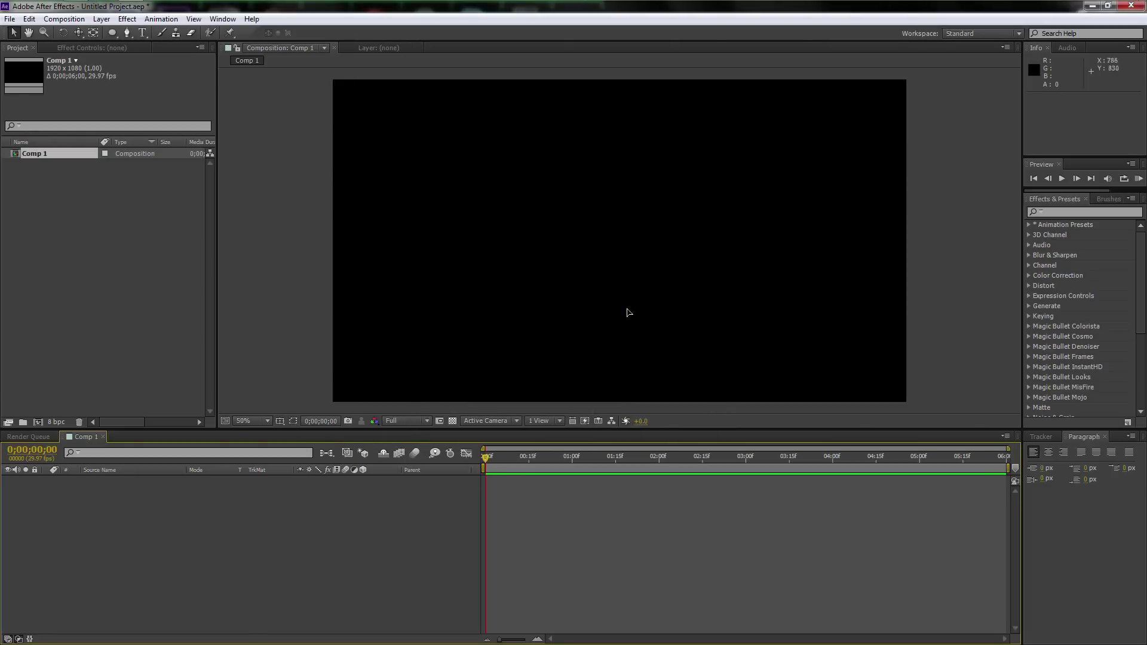
pyautogui.rightClick(196, 519)
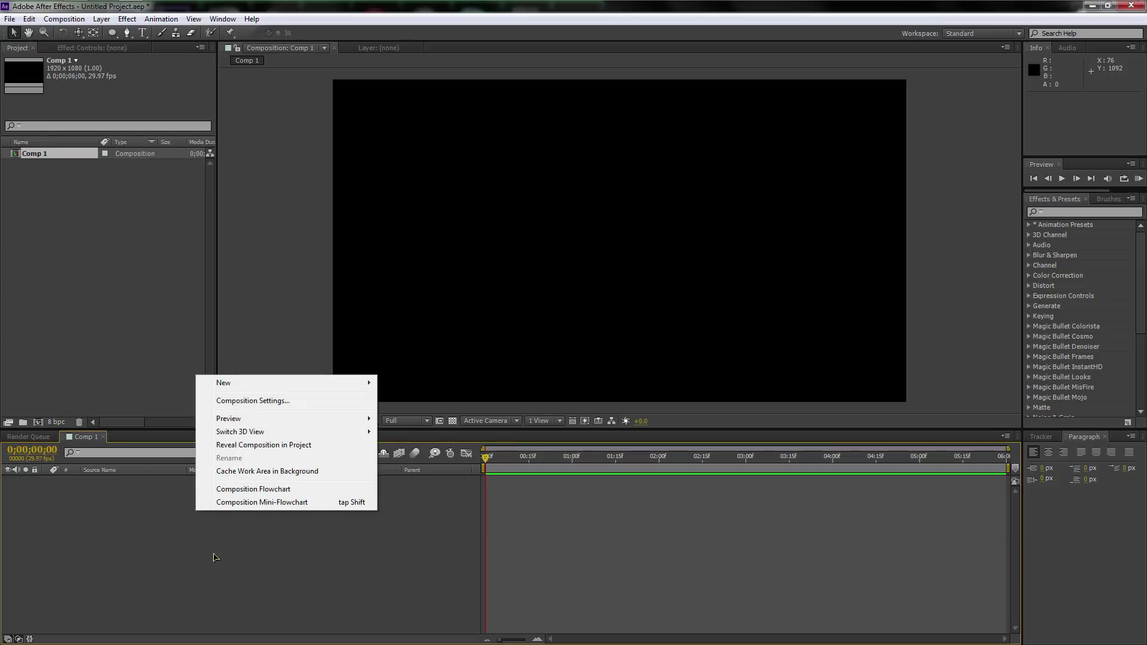
pyautogui.moveTo(269, 385)
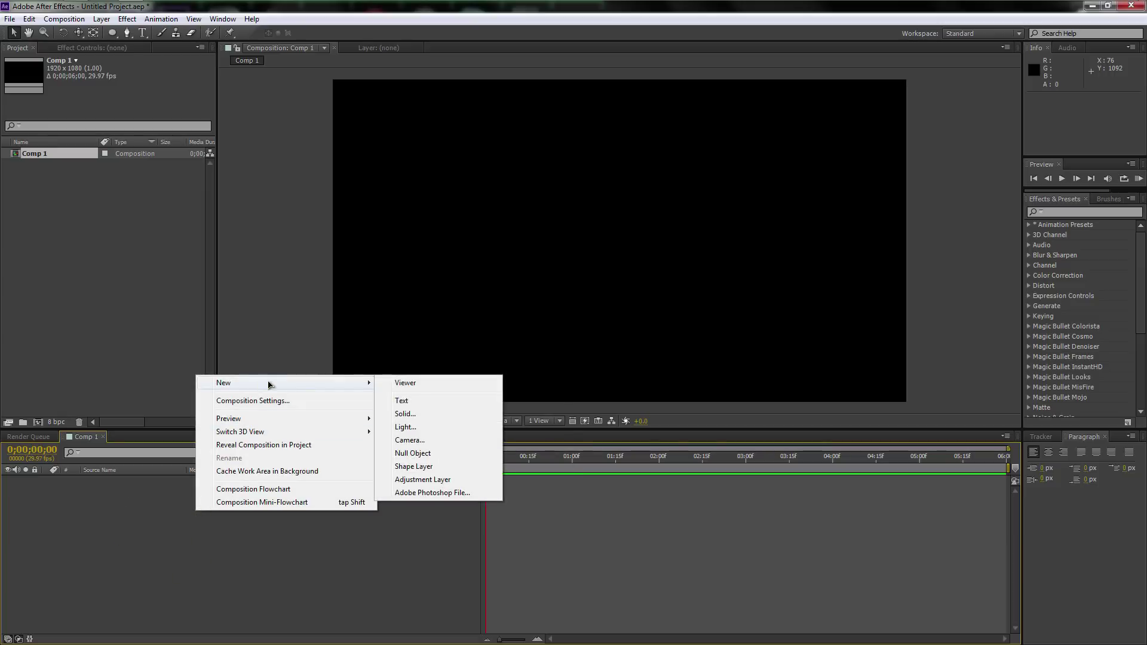
pyautogui.click(405, 414)
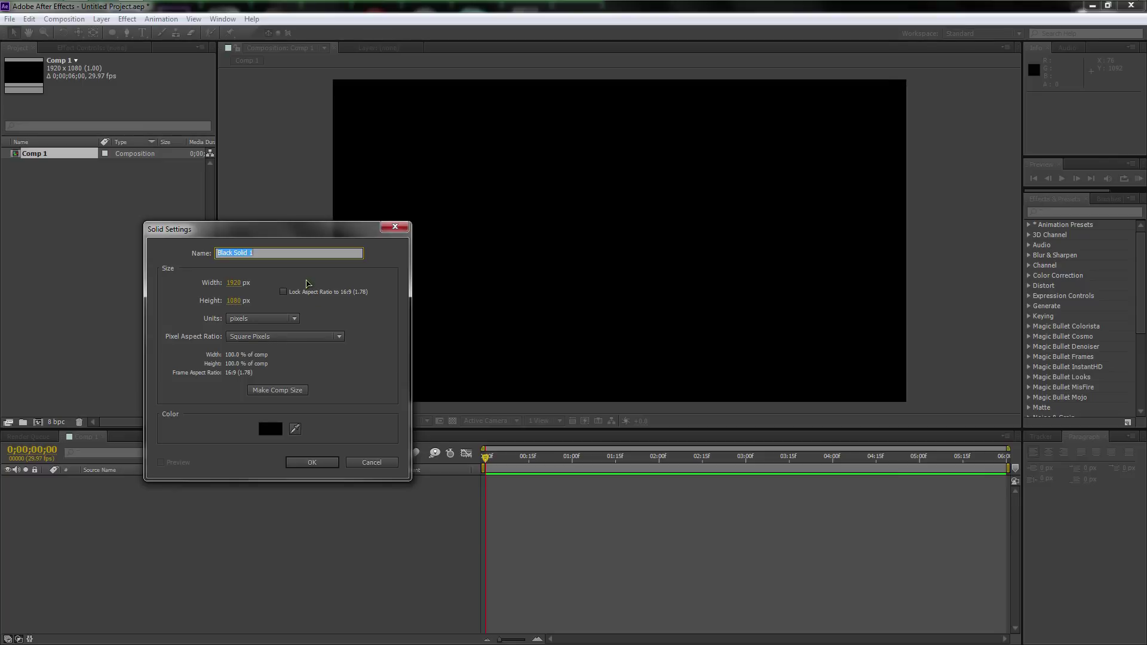
pyautogui.write('Water')
pyautogui.click(315, 464)
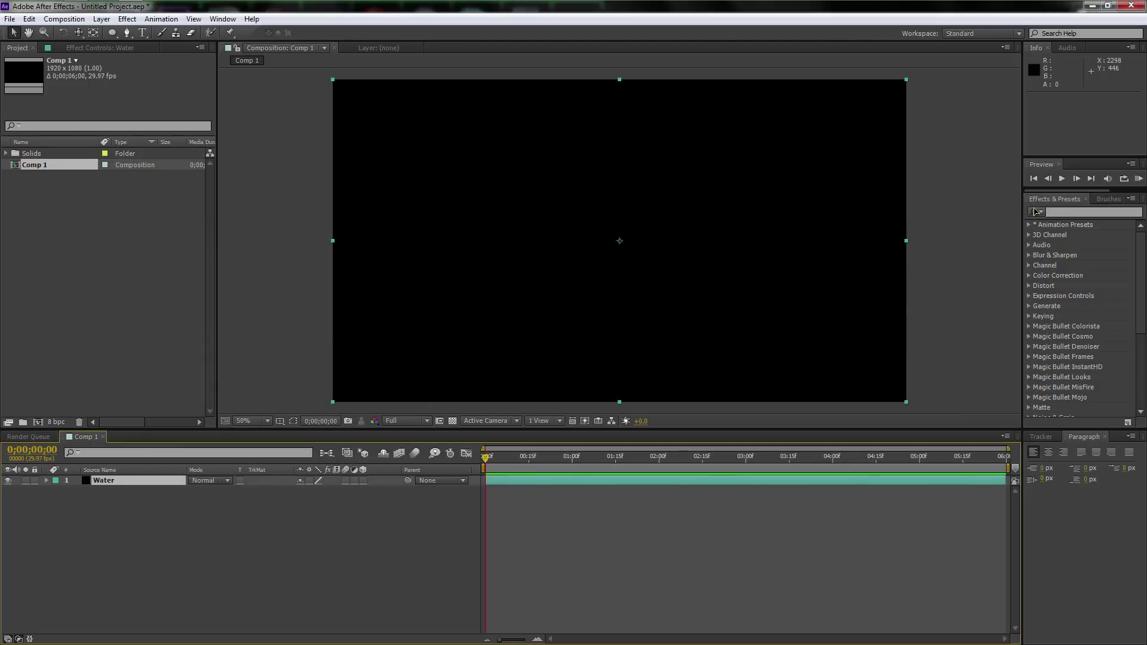
pyautogui.click(1071, 213)
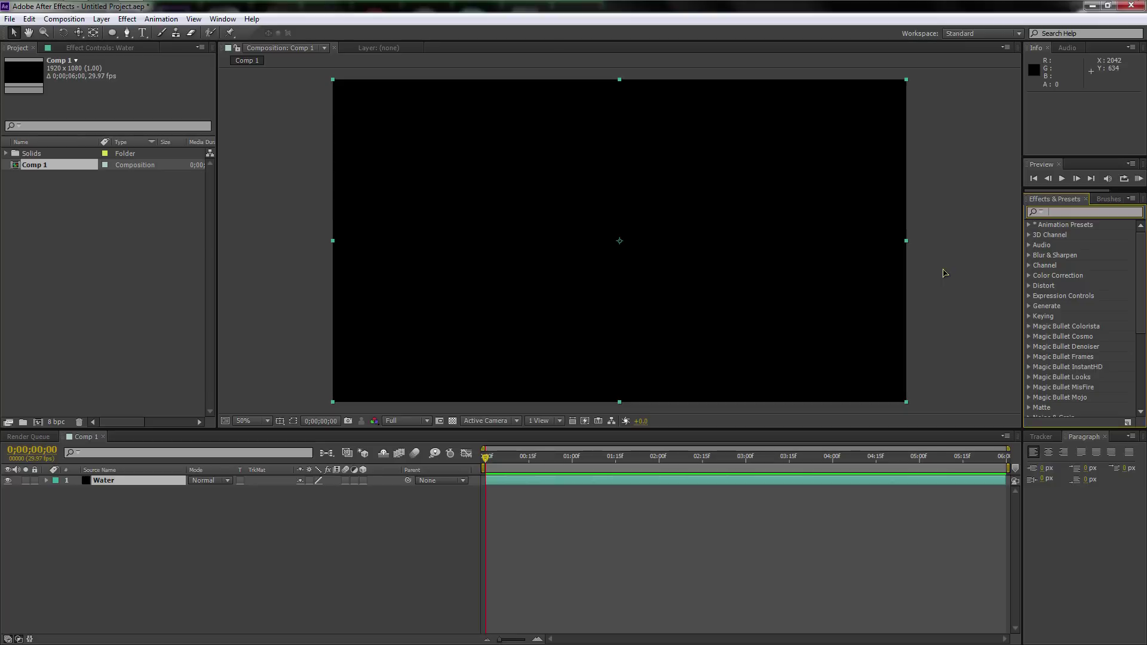
# - Apply Fractal Noise to the Water layer with Dynamic fractal type and Linear noise type
pyautogui.write('frac')
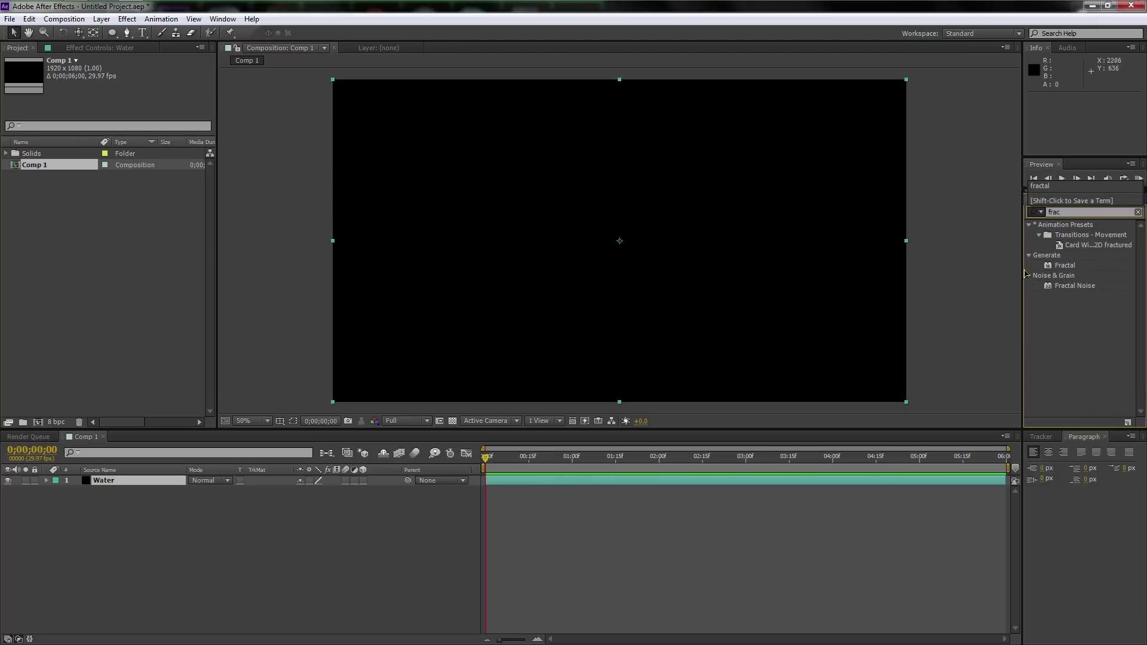
pyautogui.moveTo(1074, 286); pyautogui.dragTo(649, 287)
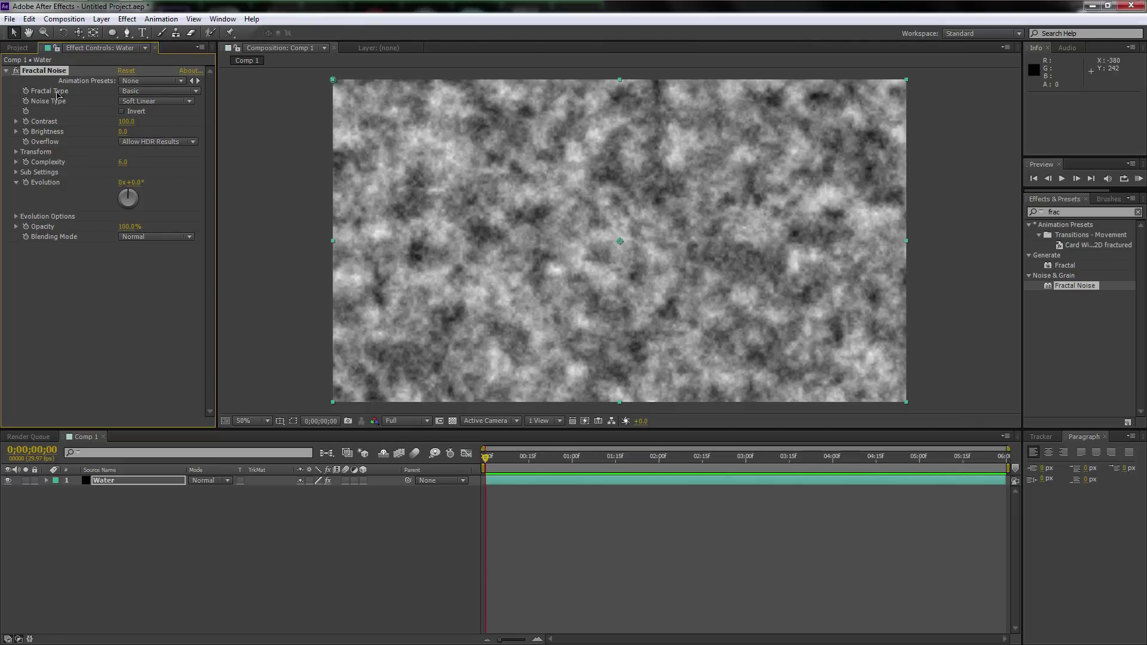
pyautogui.click(151, 93)
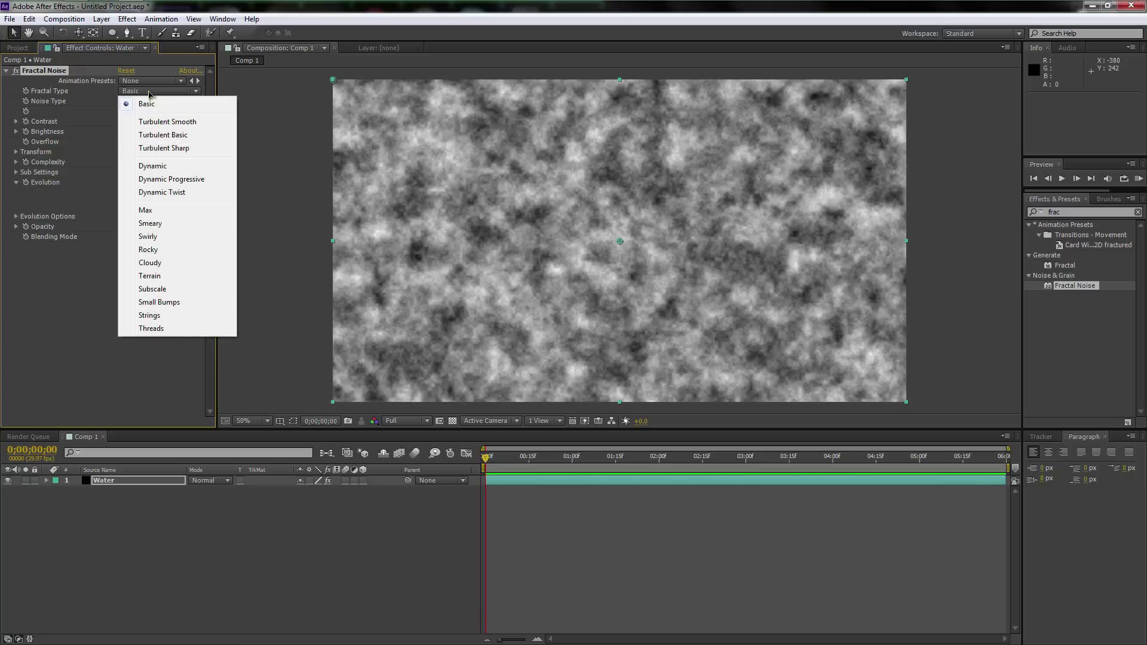
pyautogui.click(160, 168)
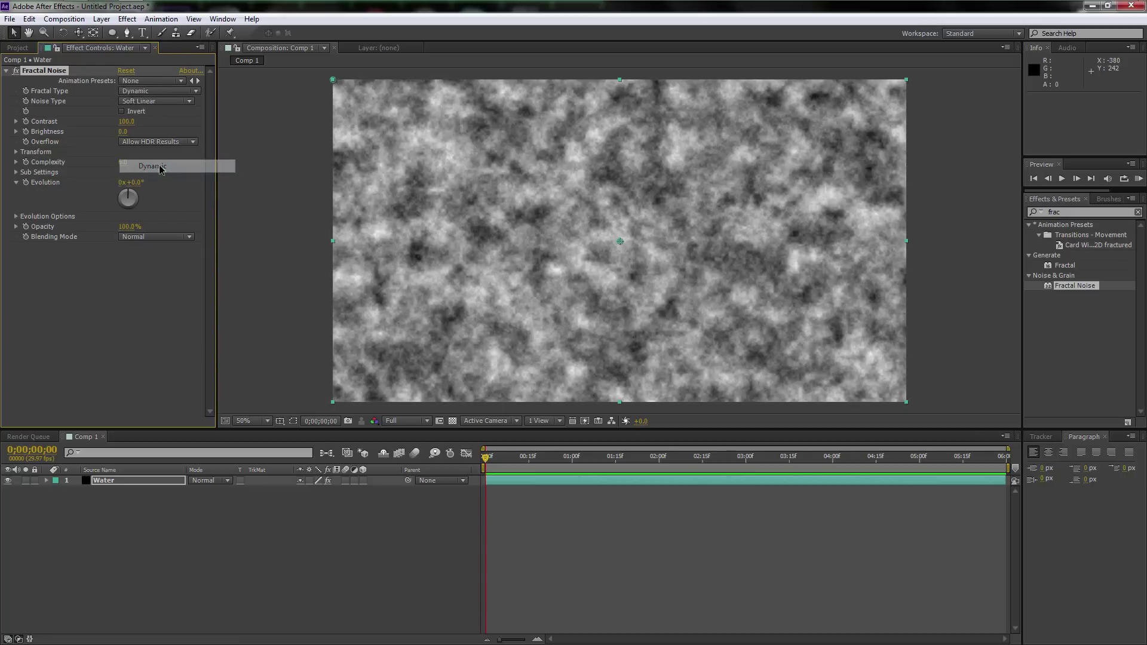
pyautogui.click(139, 102)
pyautogui.click(150, 127)
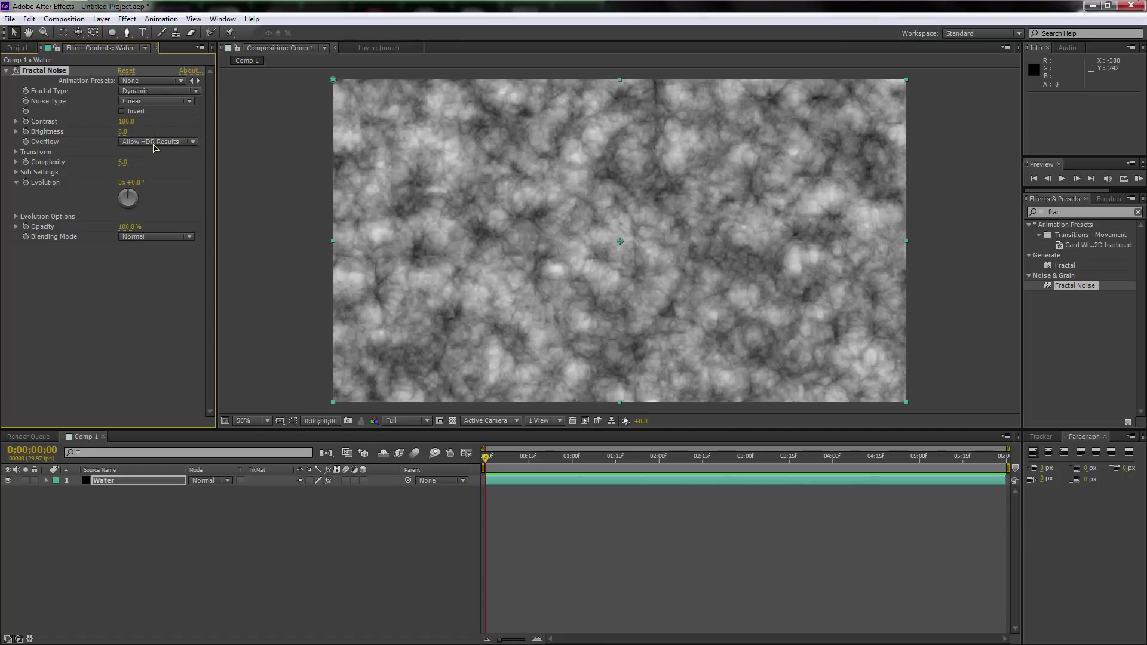
# - Set the Fractal Noise contrast to 115, brightness to -7 and complexity to 4.1
pyautogui.click(125, 122)
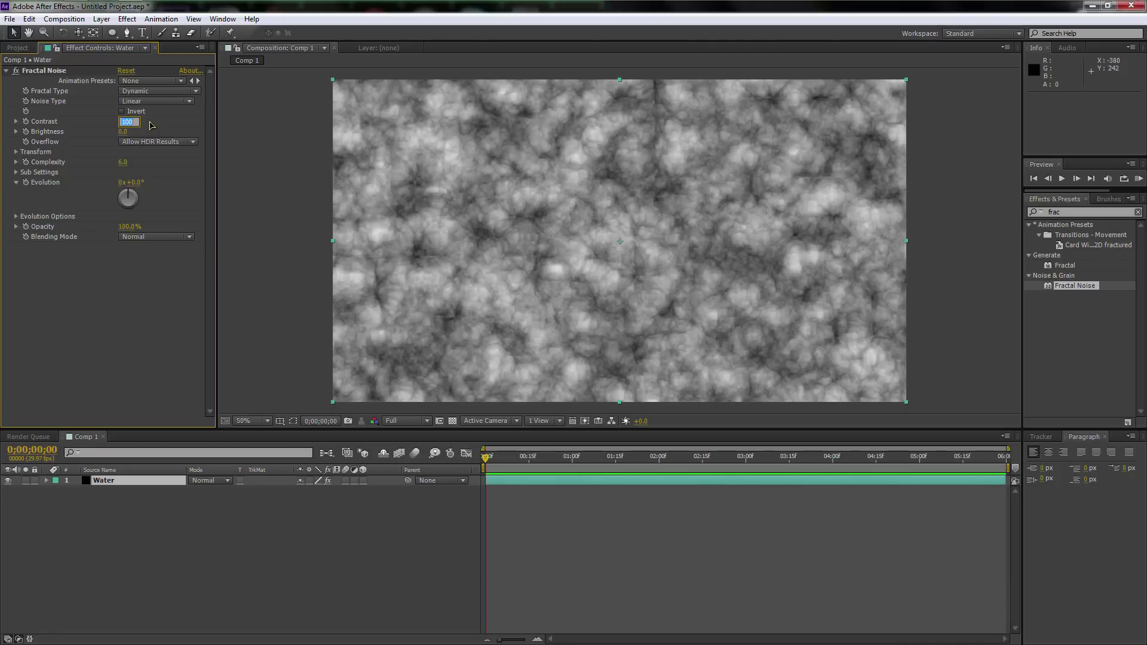
pyautogui.write('115')
pyautogui.press('Tab')
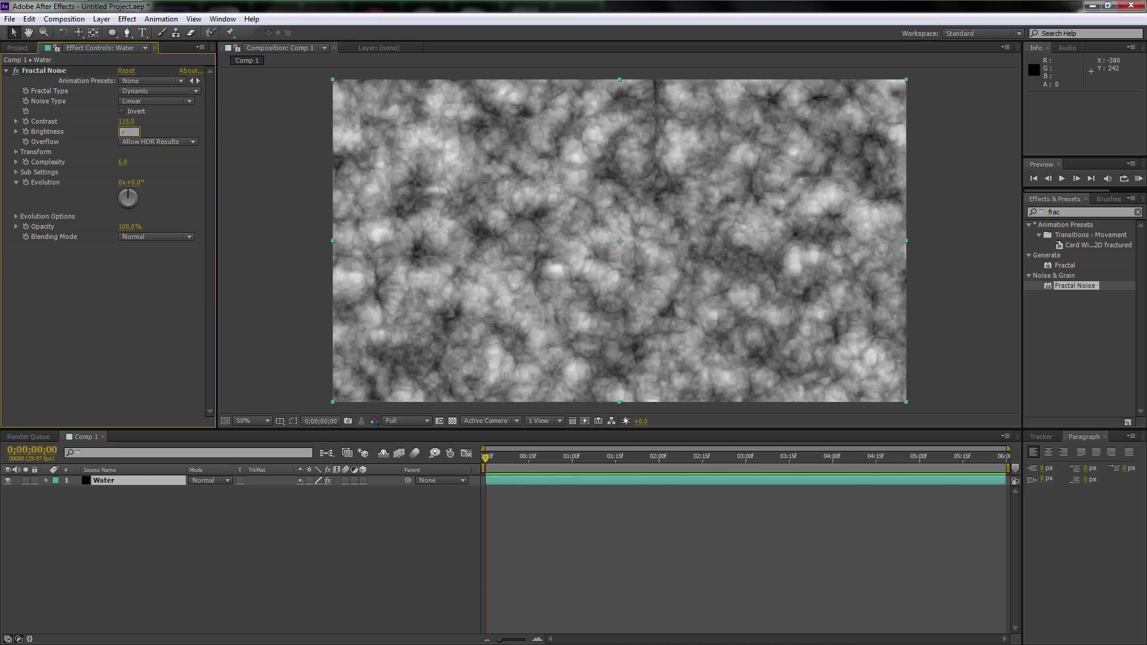
pyautogui.click(88, 281)
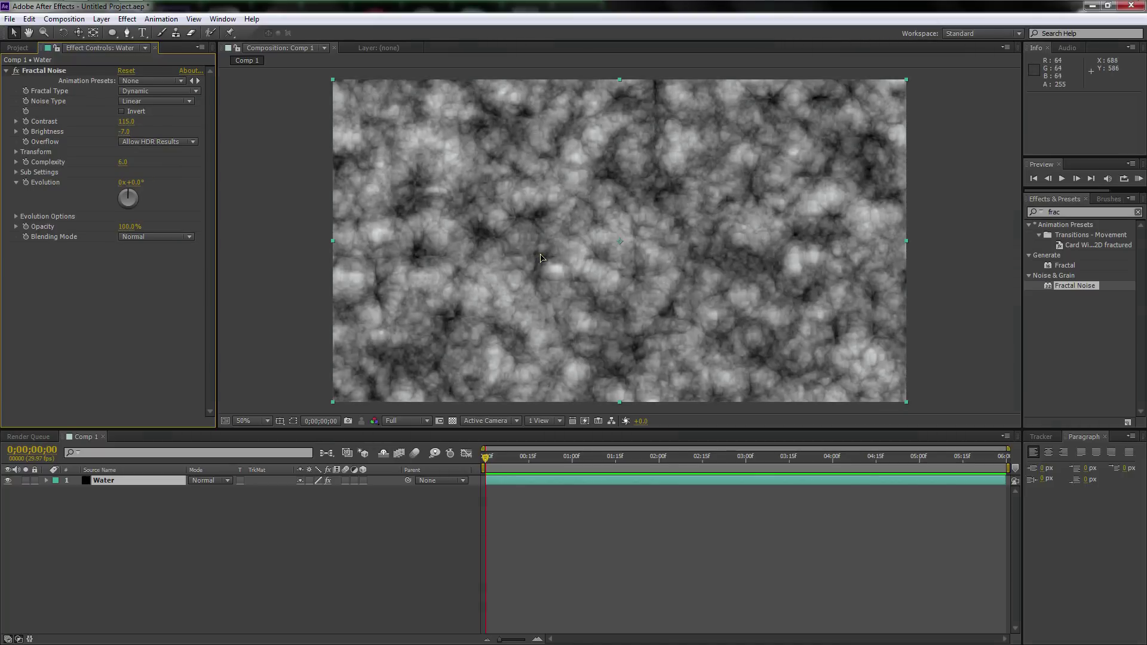
pyautogui.click(124, 163)
pyautogui.write('4.1')
pyautogui.press('Return')
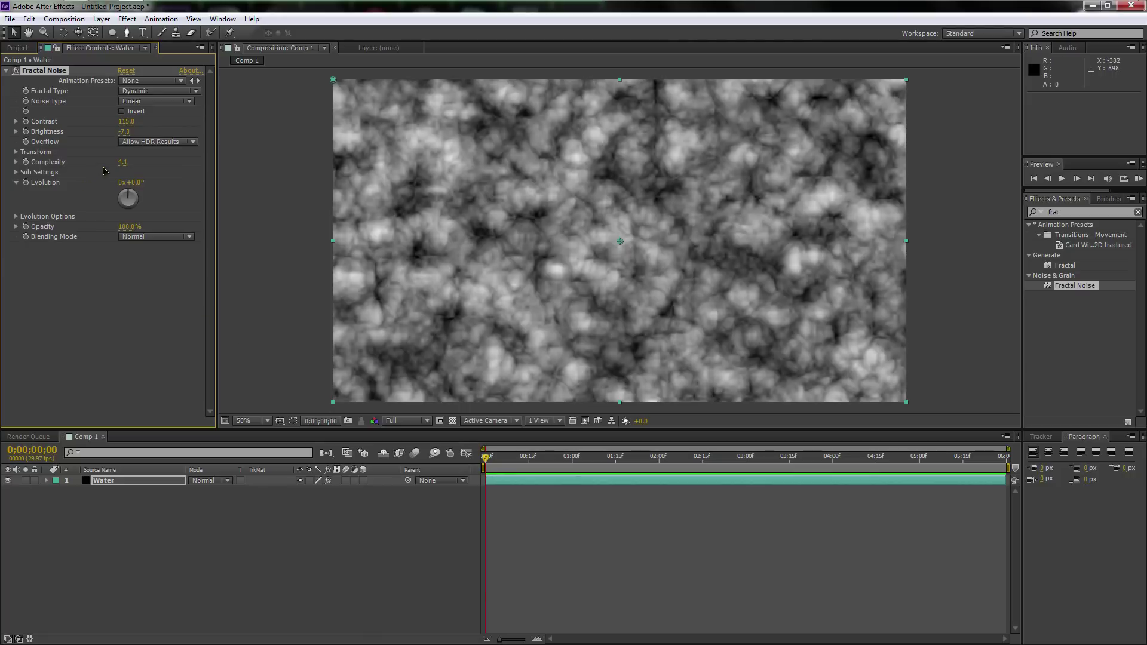
# - Set a starting keyframe on the noise's Offset Turbulence in its Transform settings
pyautogui.click(17, 152)
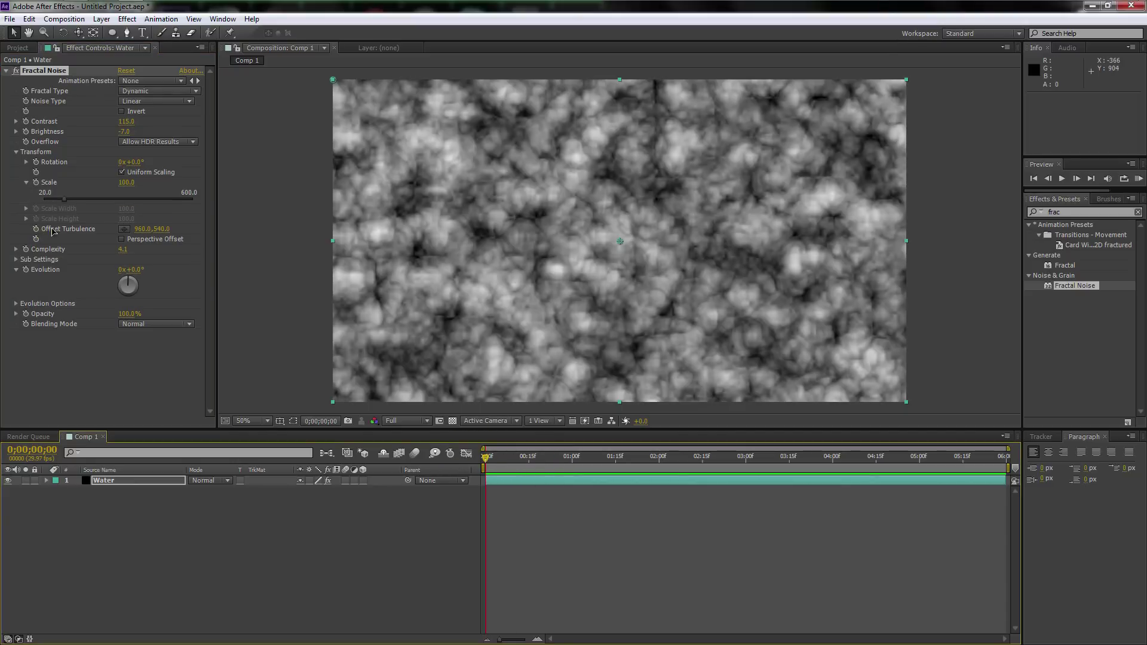
pyautogui.click(26, 182)
pyautogui.click(36, 230)
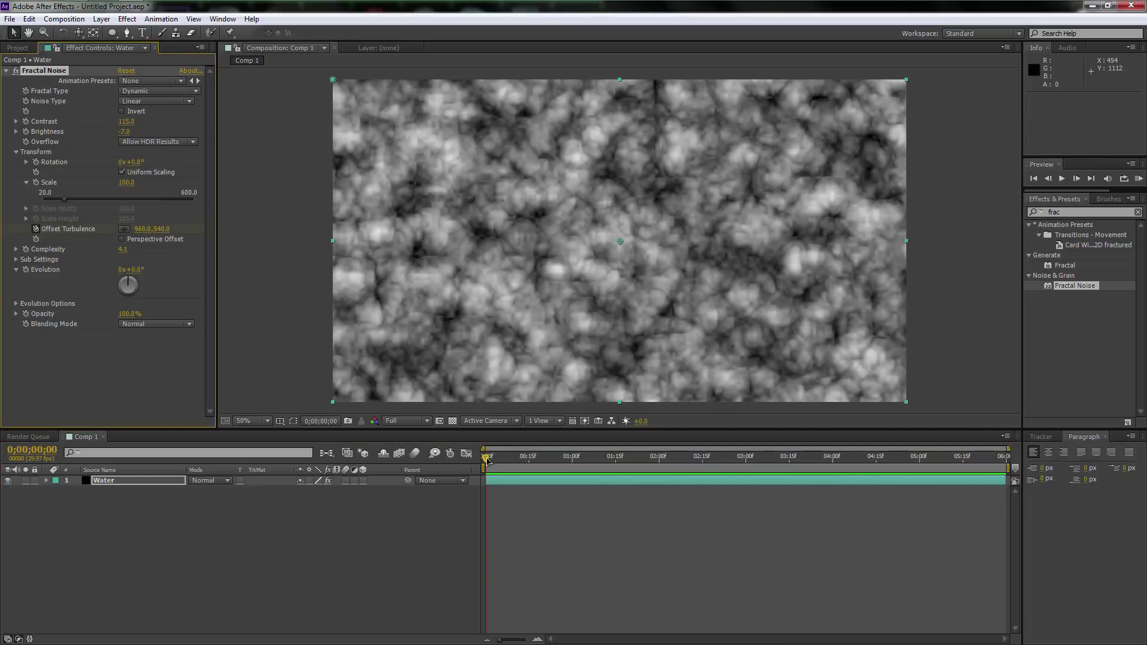
# - Keyframe Offset Turbulence to 1209,744 at the last frame, then scrub back to the start
pyautogui.moveTo(487, 459); pyautogui.dragTo(1004, 460)
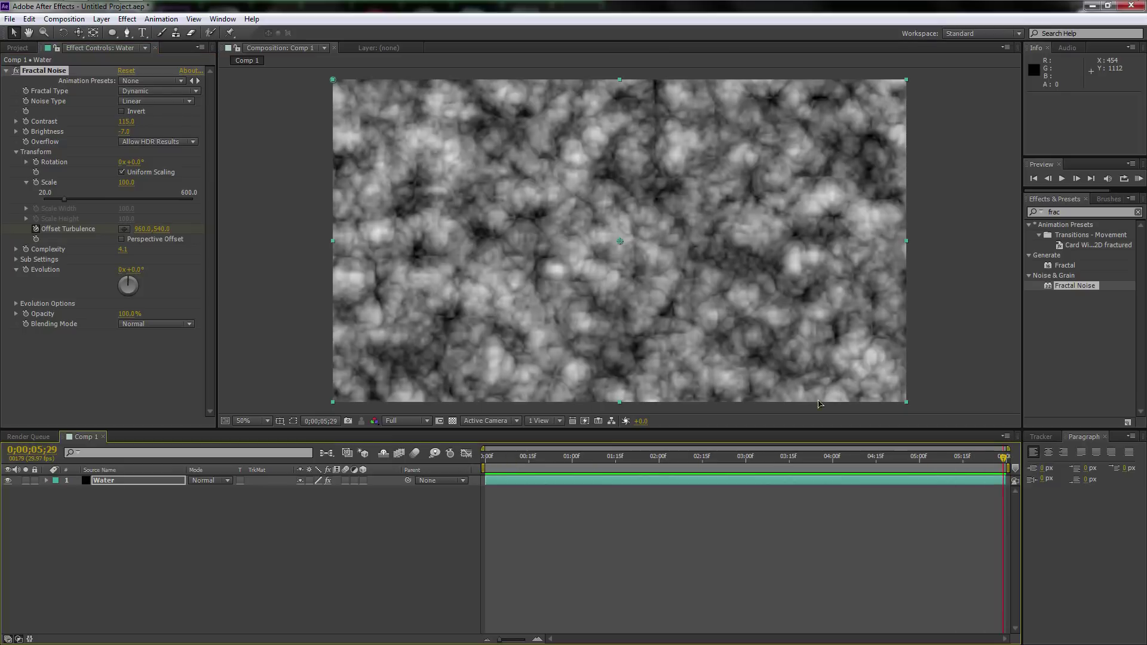
pyautogui.click(124, 229)
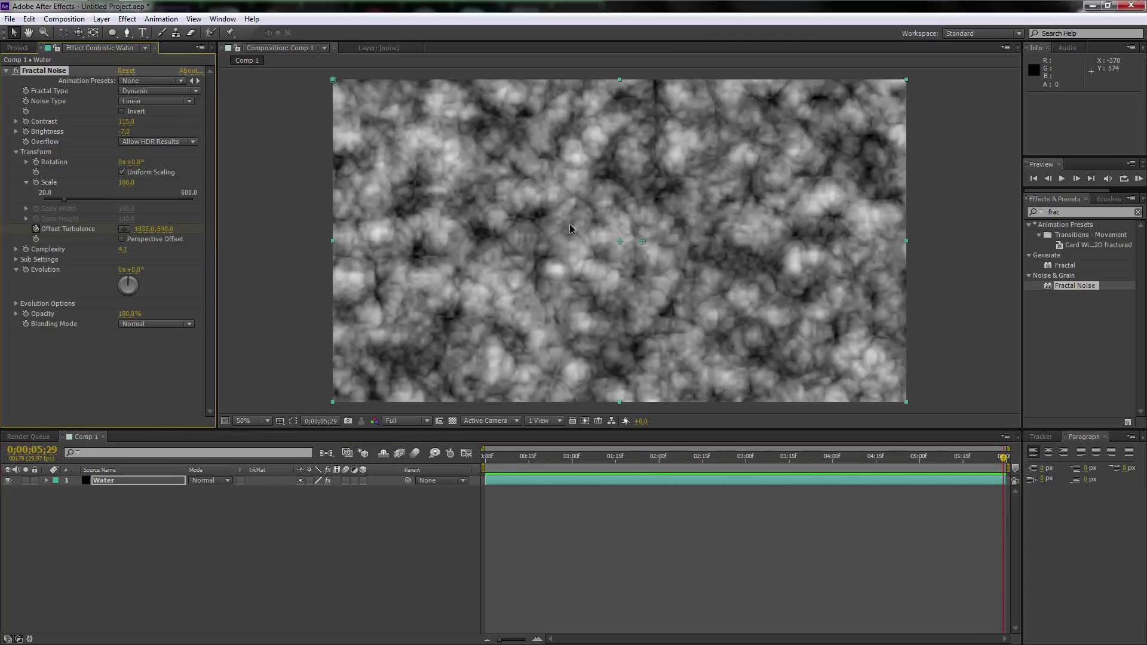
pyautogui.click(643, 242)
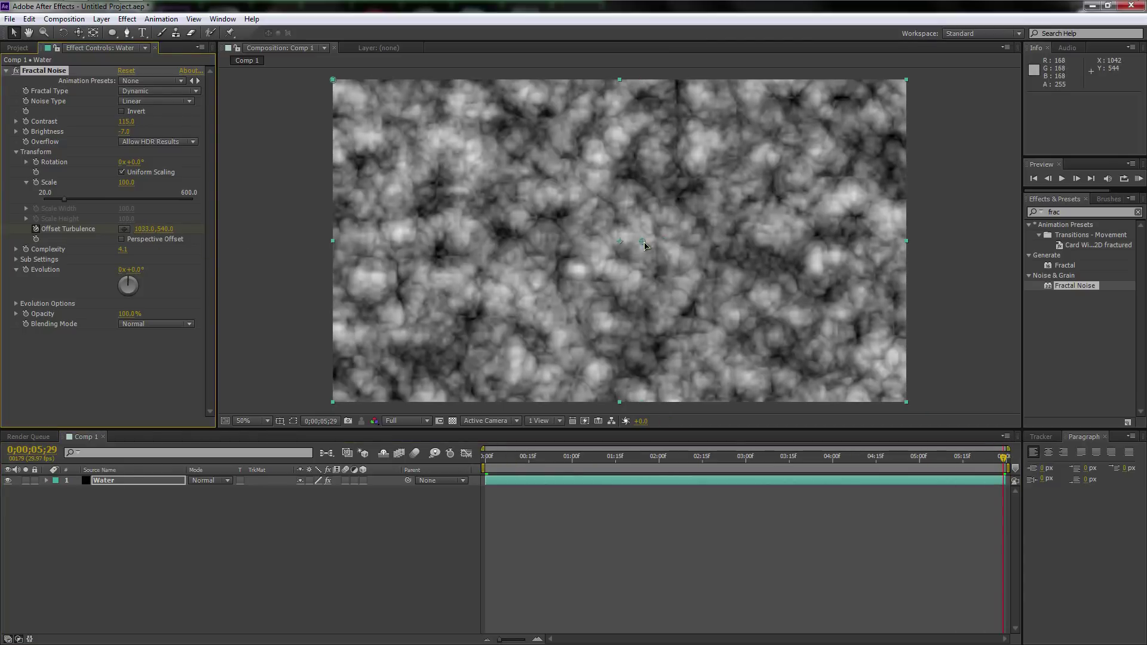
pyautogui.moveTo(643, 242); pyautogui.dragTo(696, 306)
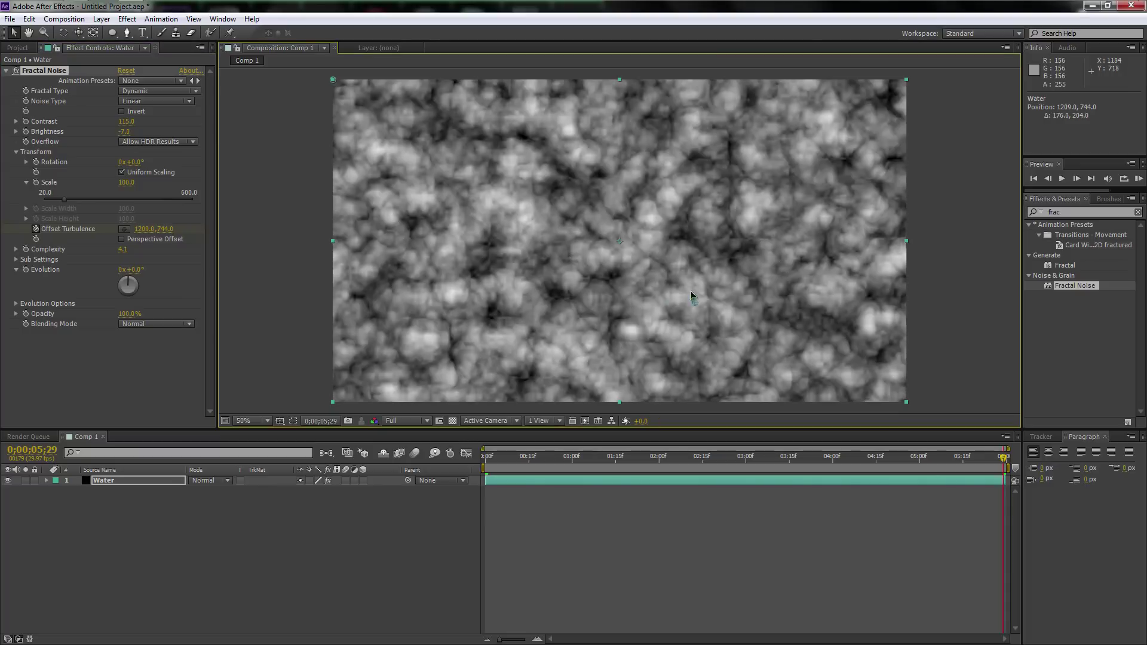
pyautogui.moveTo(1004, 457); pyautogui.dragTo(551, 459)
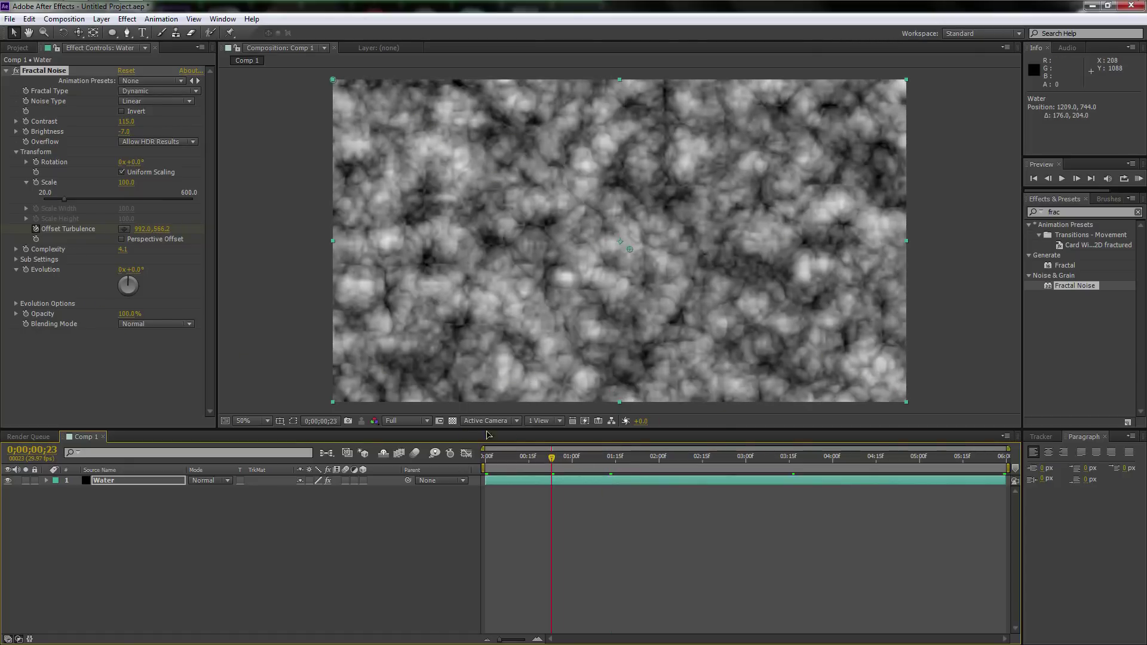
pyautogui.moveTo(555, 465); pyautogui.dragTo(485, 465)
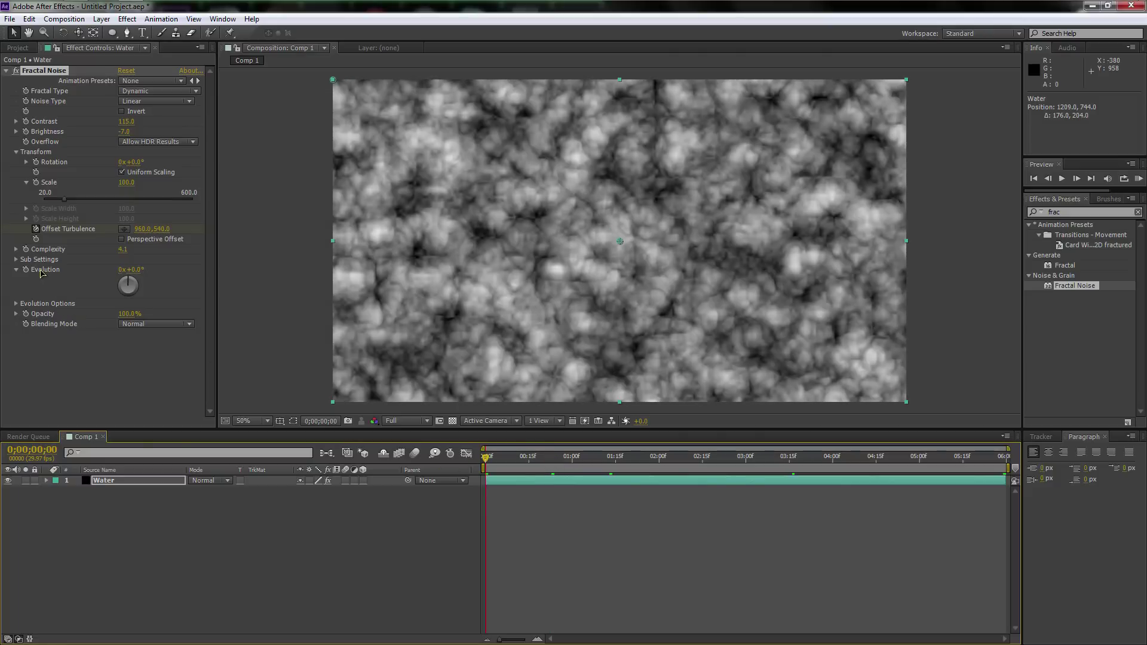
# - Drive Evolution with the expression time*150, preview it along the timeline, then collapse the layer
pyautogui.keyDown('alt'); pyautogui.click(26, 271); pyautogui.keyUp('alt')
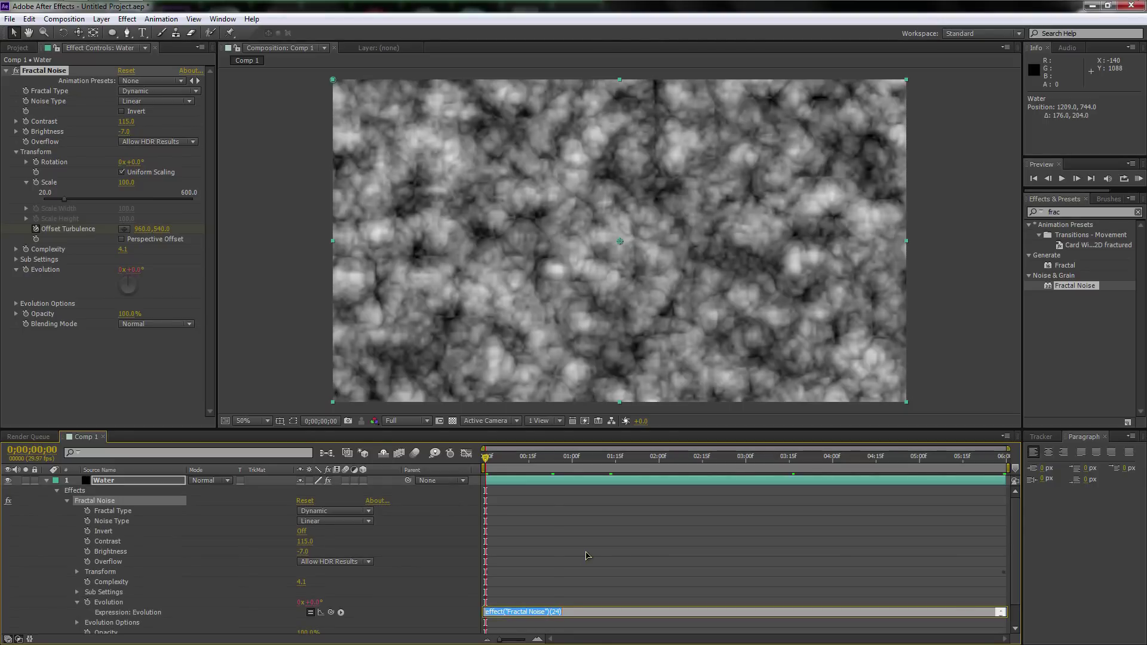
pyautogui.write('time*150')
pyautogui.click(108, 483)
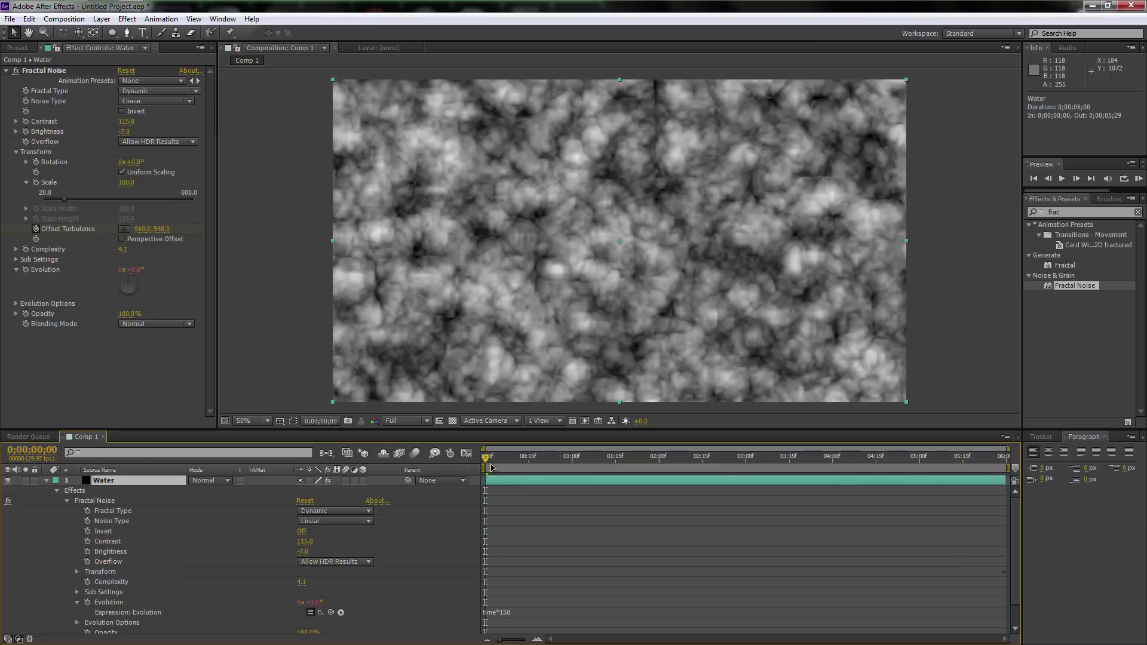
pyautogui.click(626, 466)
pyautogui.click(693, 462)
pyautogui.click(743, 459)
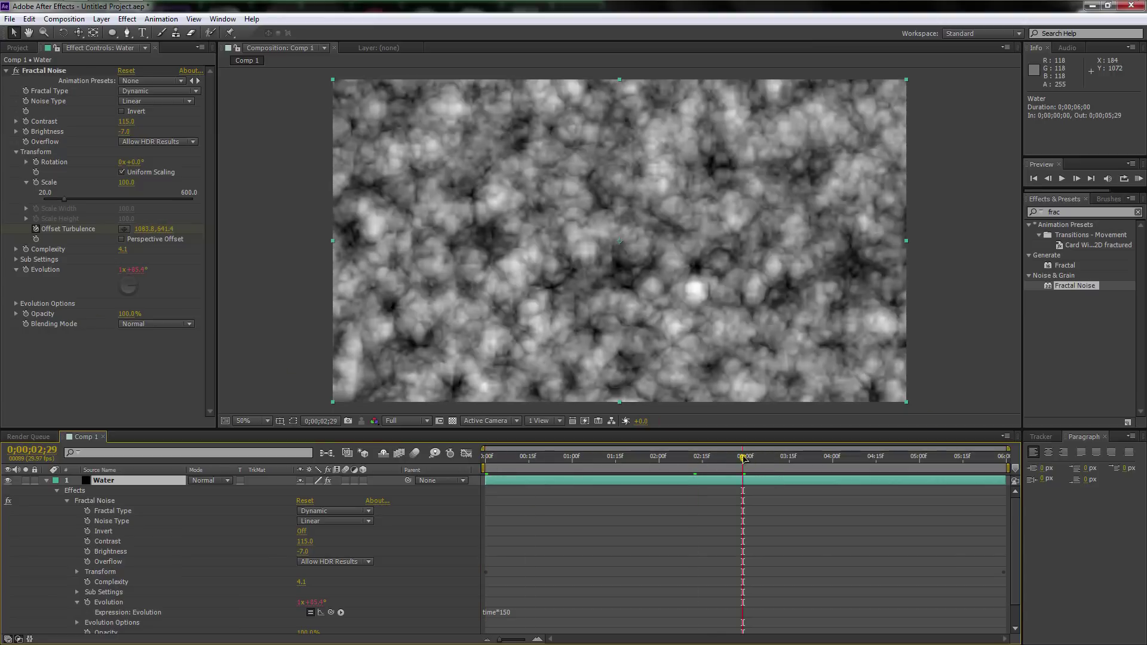
pyautogui.click(822, 460)
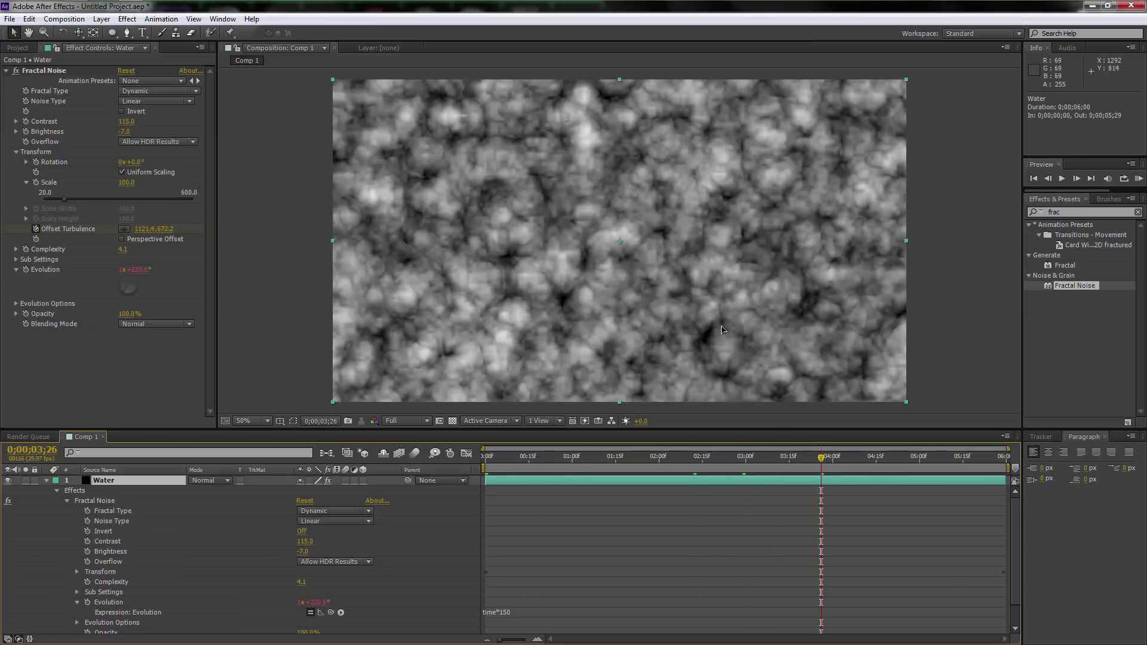
pyautogui.moveTo(823, 461); pyautogui.dragTo(485, 462)
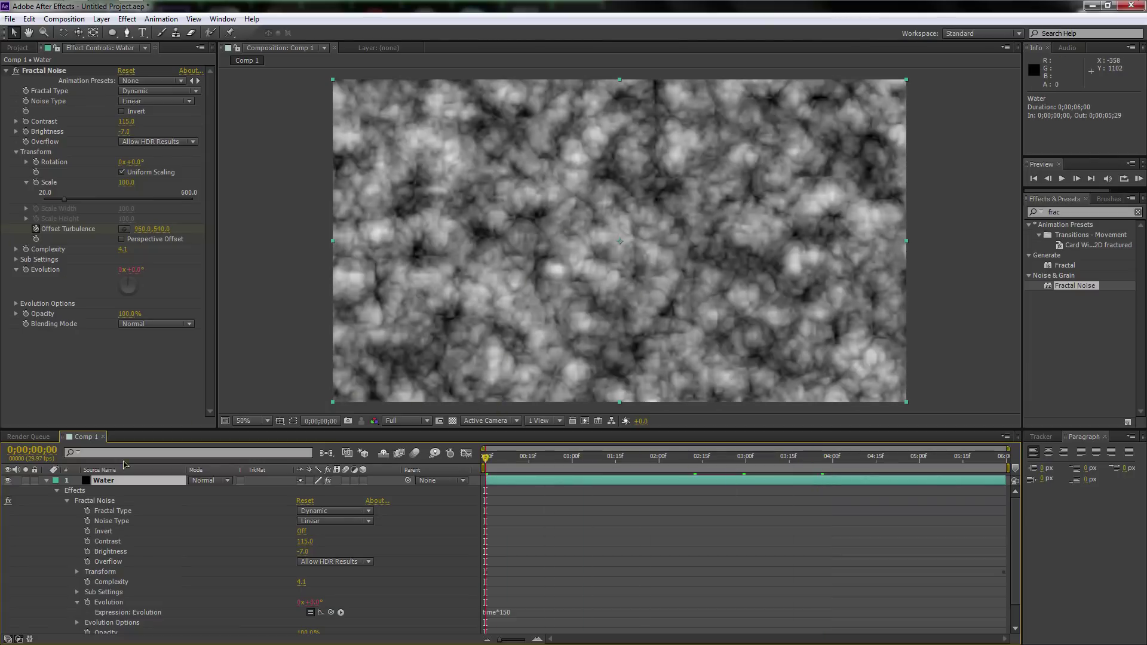
pyautogui.click(48, 481)
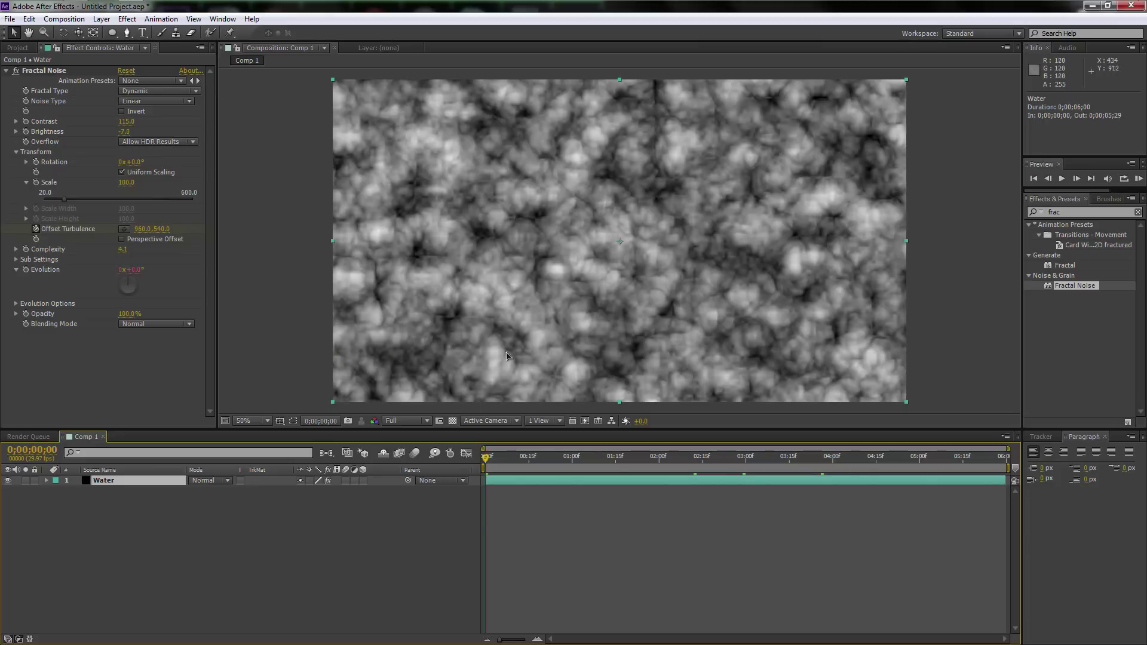
# - Find the Tritone effect and apply it to the Water layer
pyautogui.click(1075, 212)
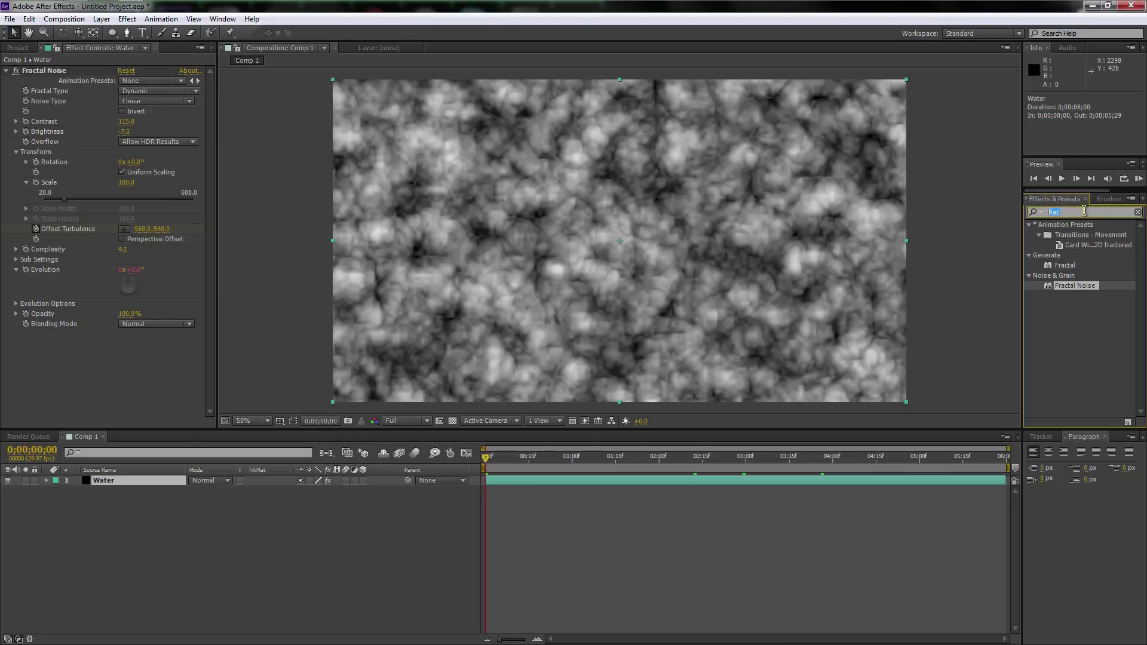
pyautogui.write('tri')
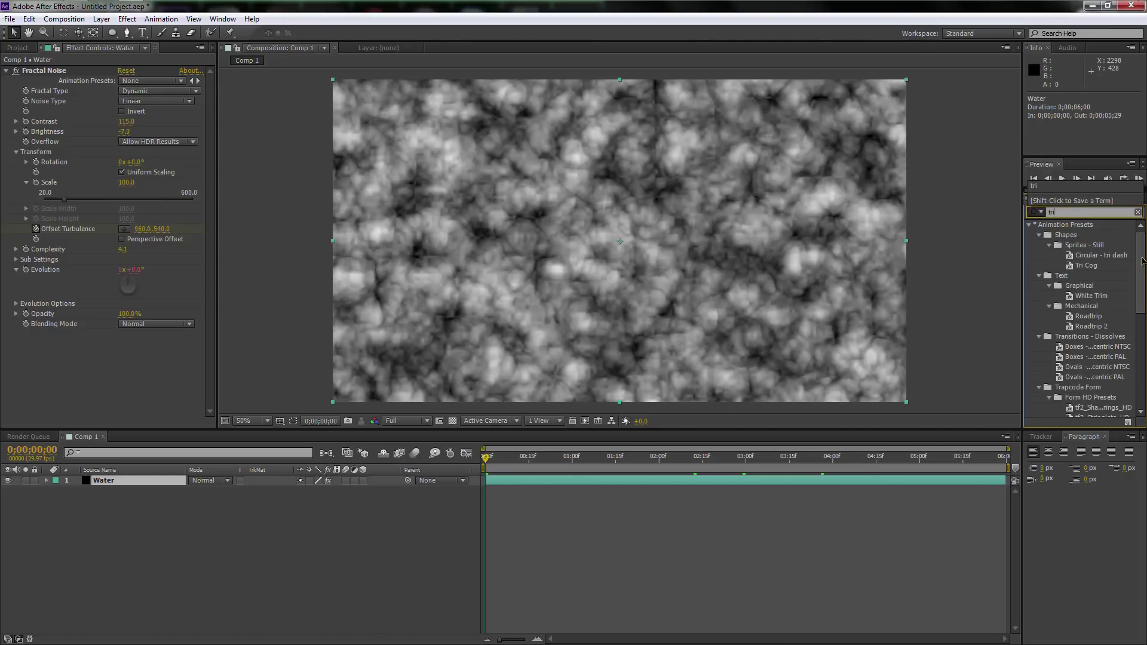
pyautogui.moveTo(1141, 272); pyautogui.dragTo(1141, 365)
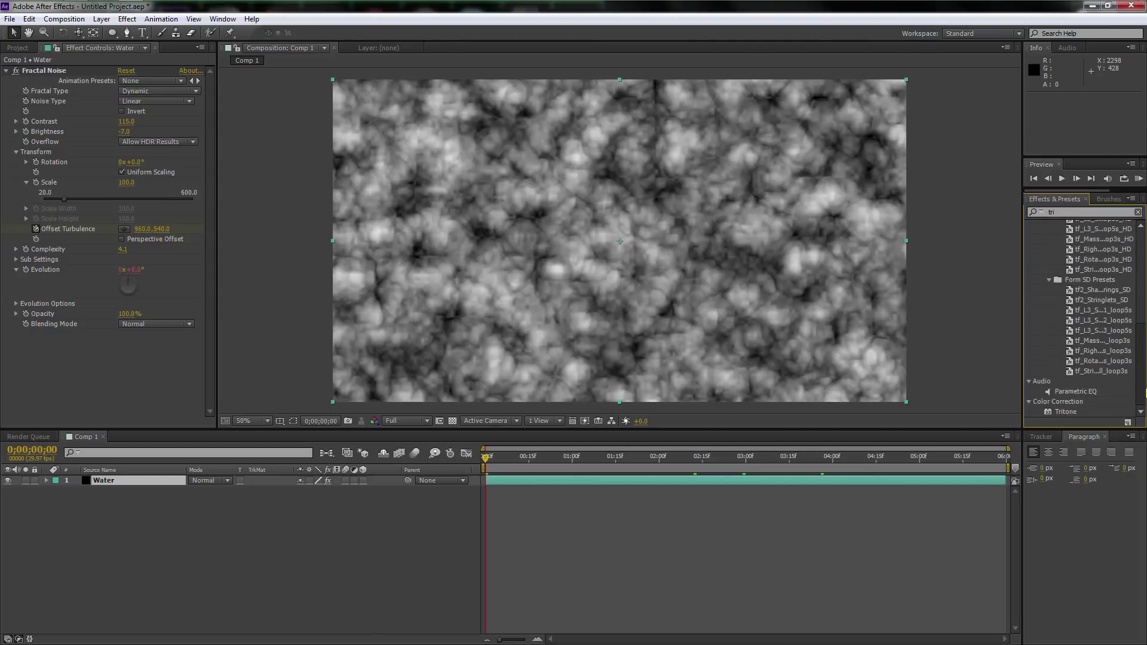
pyautogui.click(1069, 413)
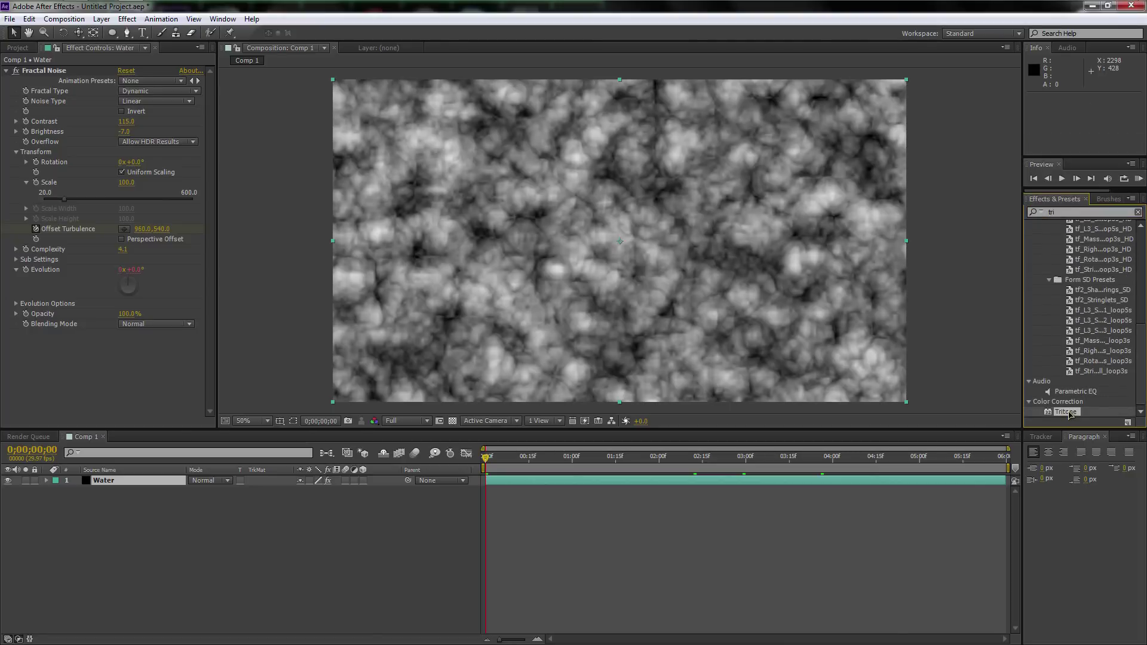
pyautogui.moveTo(1070, 414); pyautogui.dragTo(108, 373)
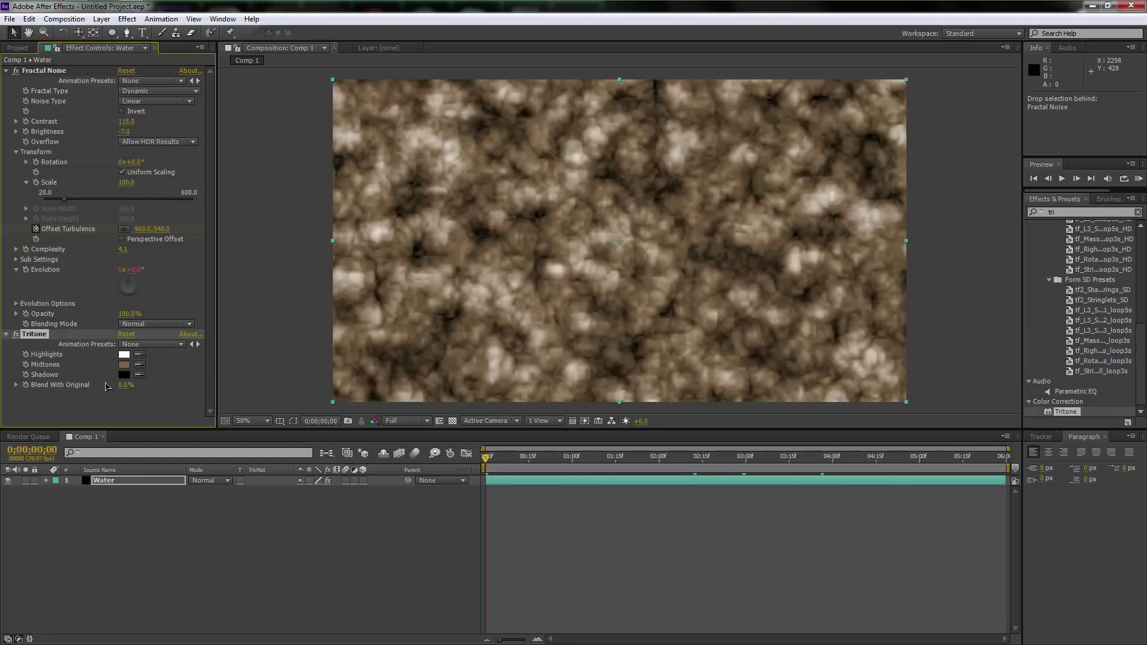
# - Set the Tritone highlights to a light cyan colour
pyautogui.click(125, 355)
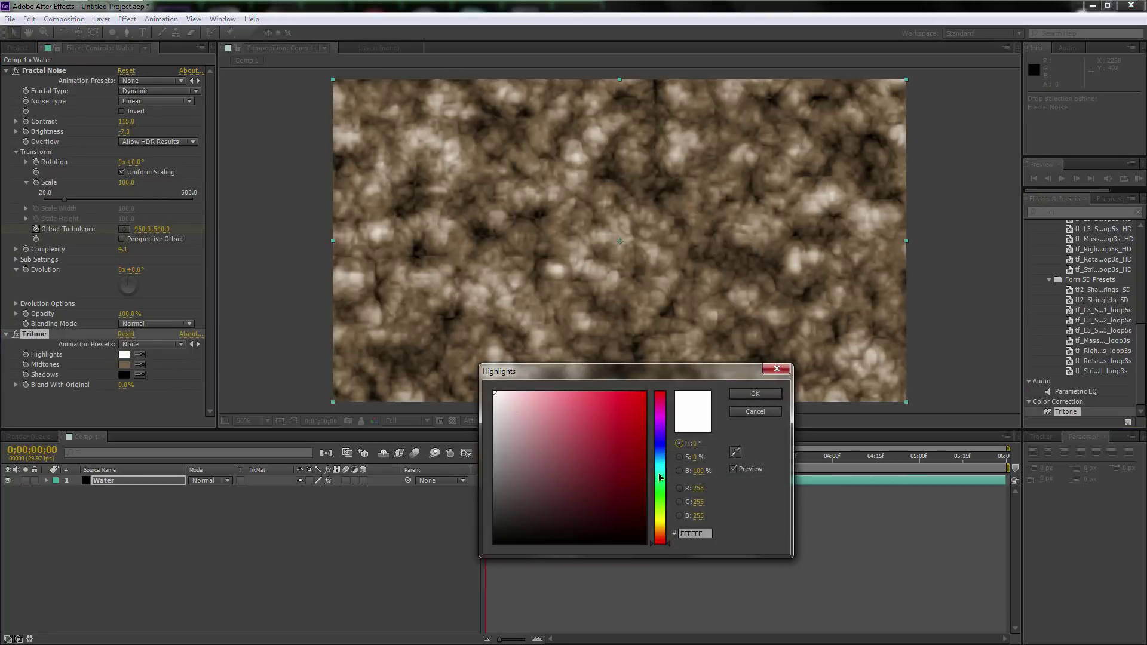
pyautogui.moveTo(659, 477)
pyautogui.mouseDown()
pyautogui.moveTo(661, 461)
pyautogui.moveTo(661, 474)
pyautogui.moveTo(592, 394)
pyautogui.moveTo(568, 396)
pyautogui.mouseUp()
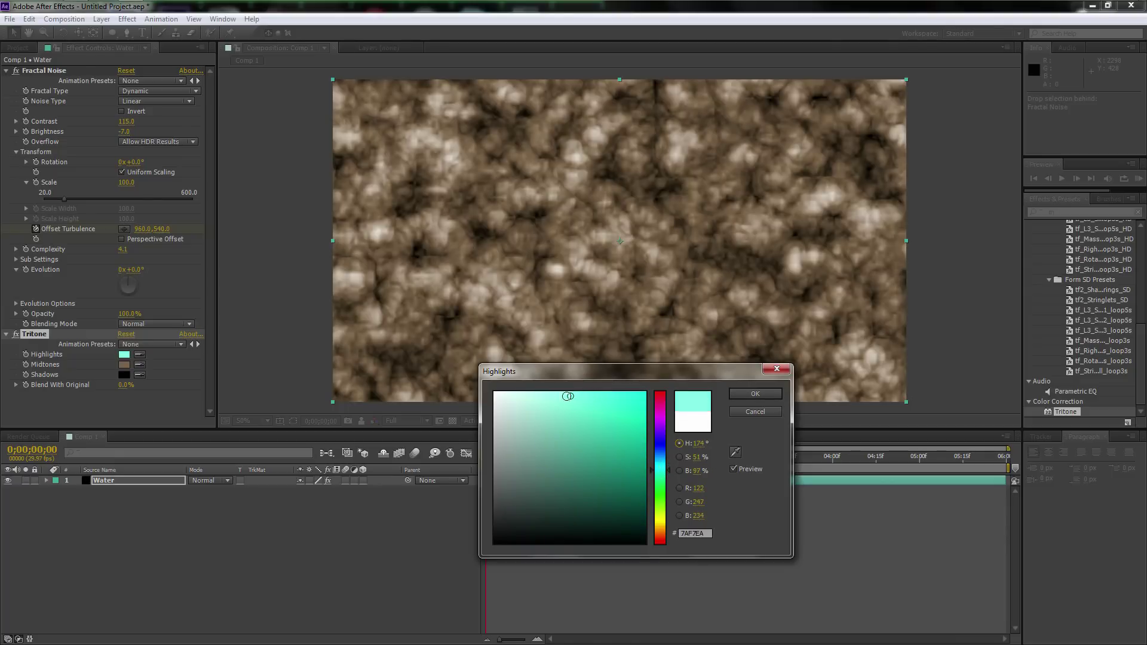
pyautogui.click(755, 393)
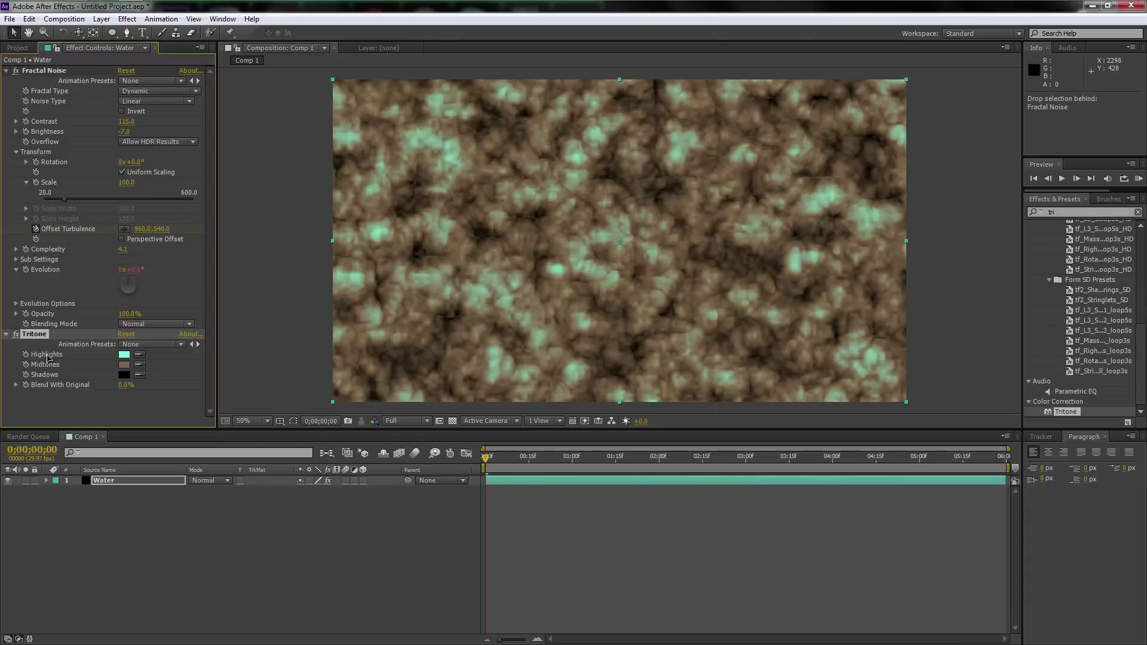
pyautogui.click(122, 356)
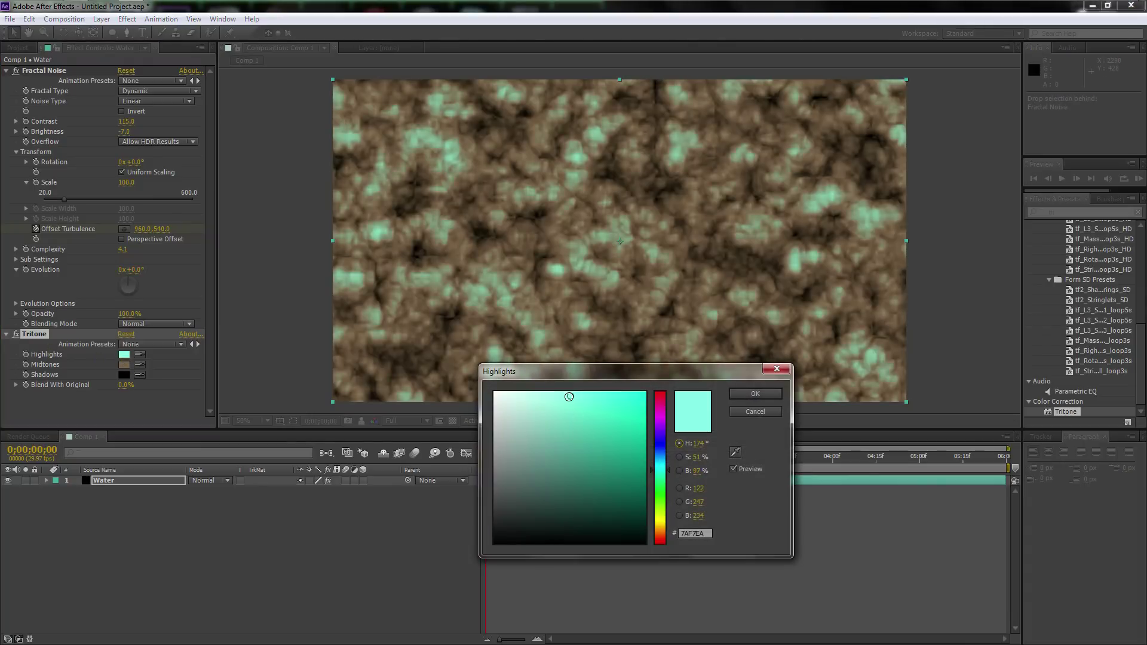
pyautogui.moveTo(571, 397); pyautogui.dragTo(569, 397)
pyautogui.moveTo(660, 478); pyautogui.dragTo(660, 473)
pyautogui.click(755, 394)
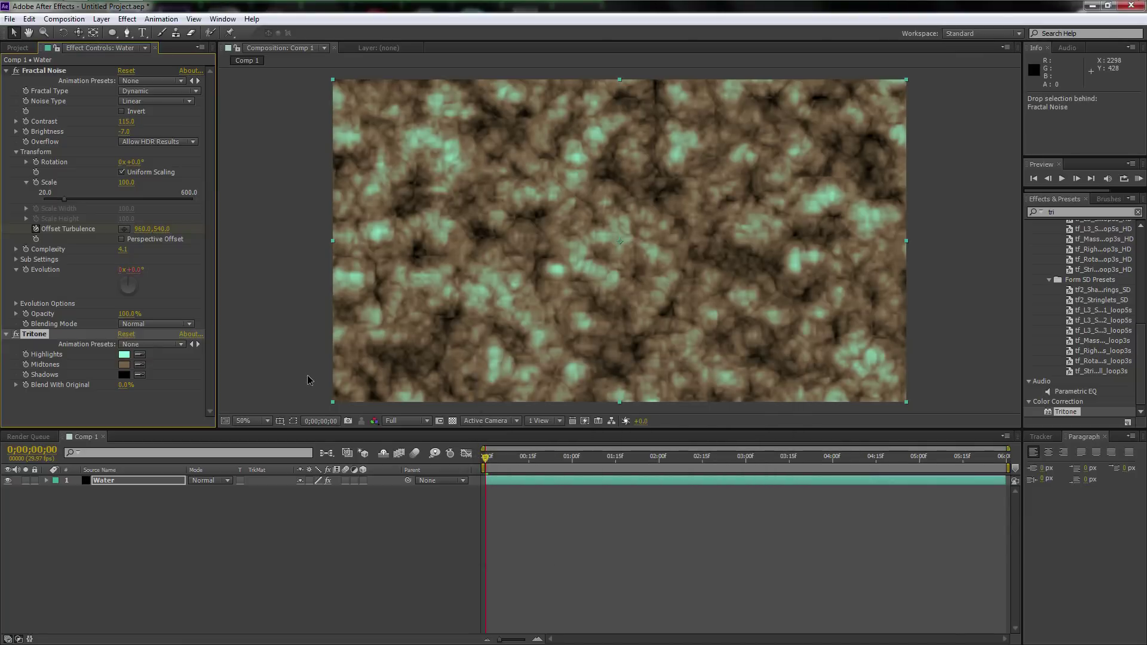
# - Give the Tritone teal-green midtones and dark teal shadows
pyautogui.click(125, 366)
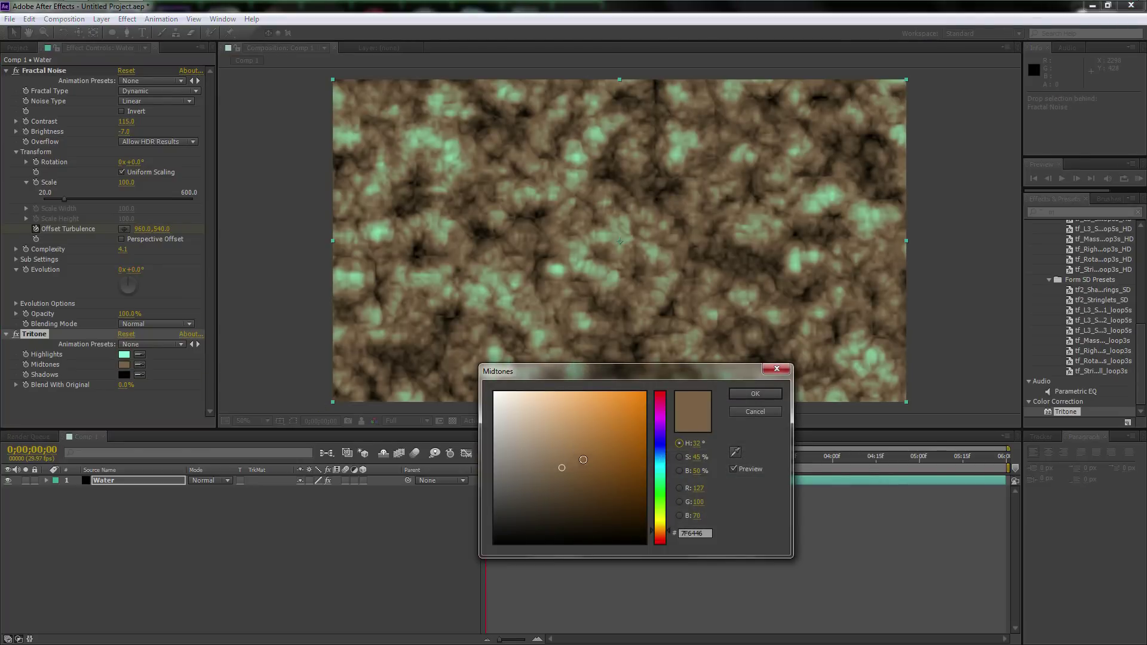
pyautogui.moveTo(657, 459); pyautogui.dragTo(660, 483)
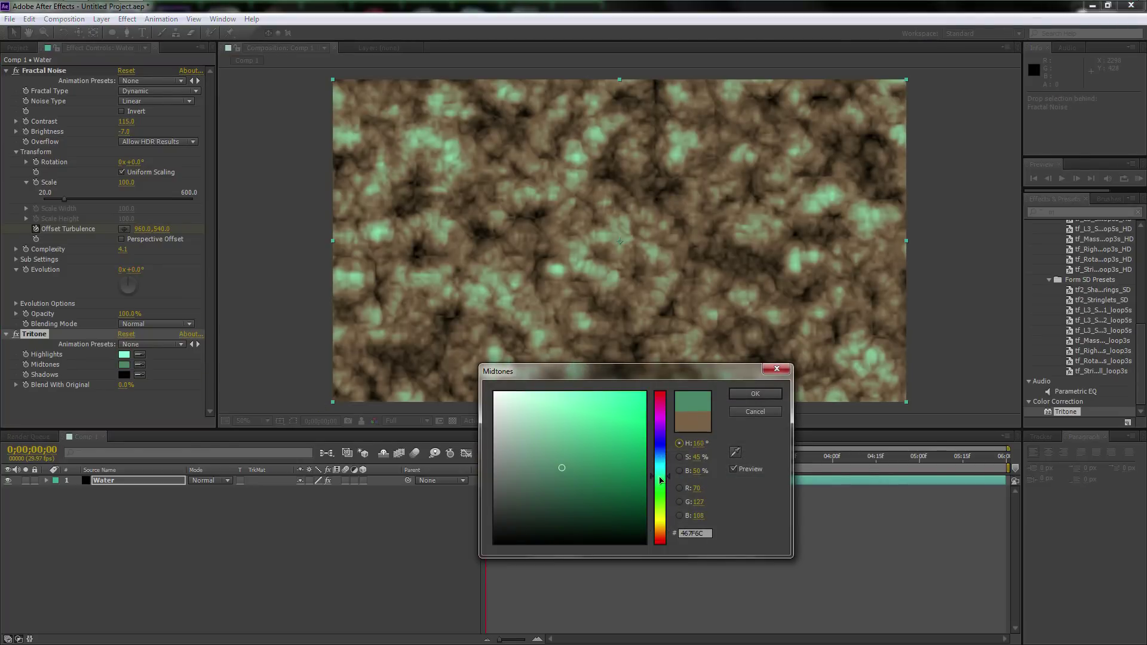
pyautogui.moveTo(611, 448); pyautogui.dragTo(610, 435)
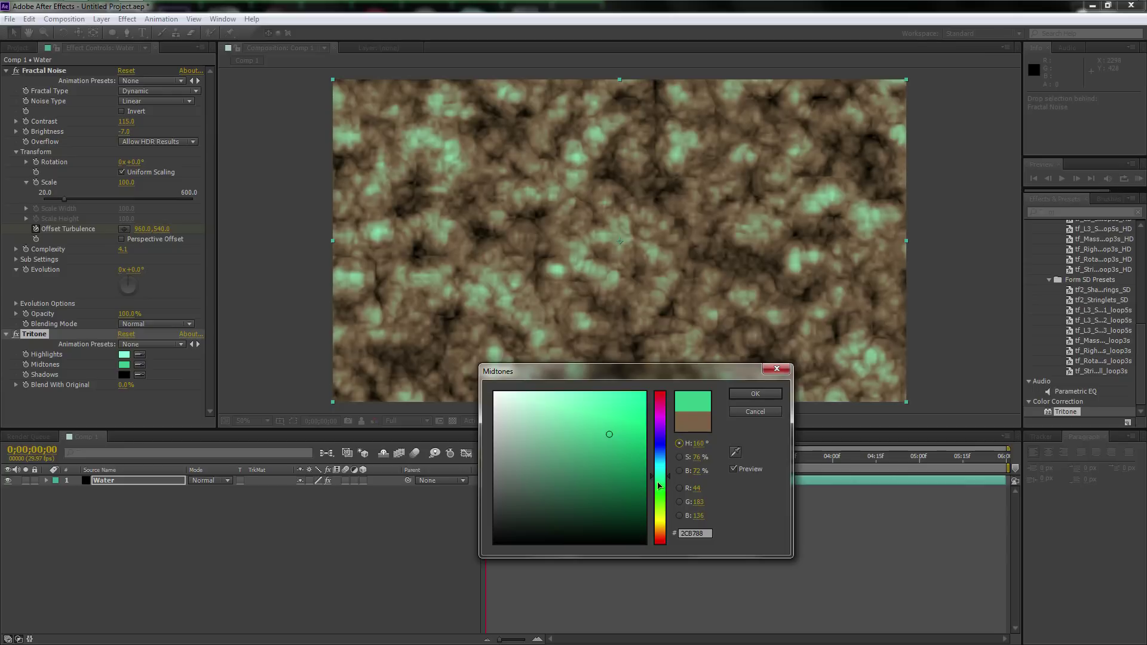
pyautogui.click(755, 394)
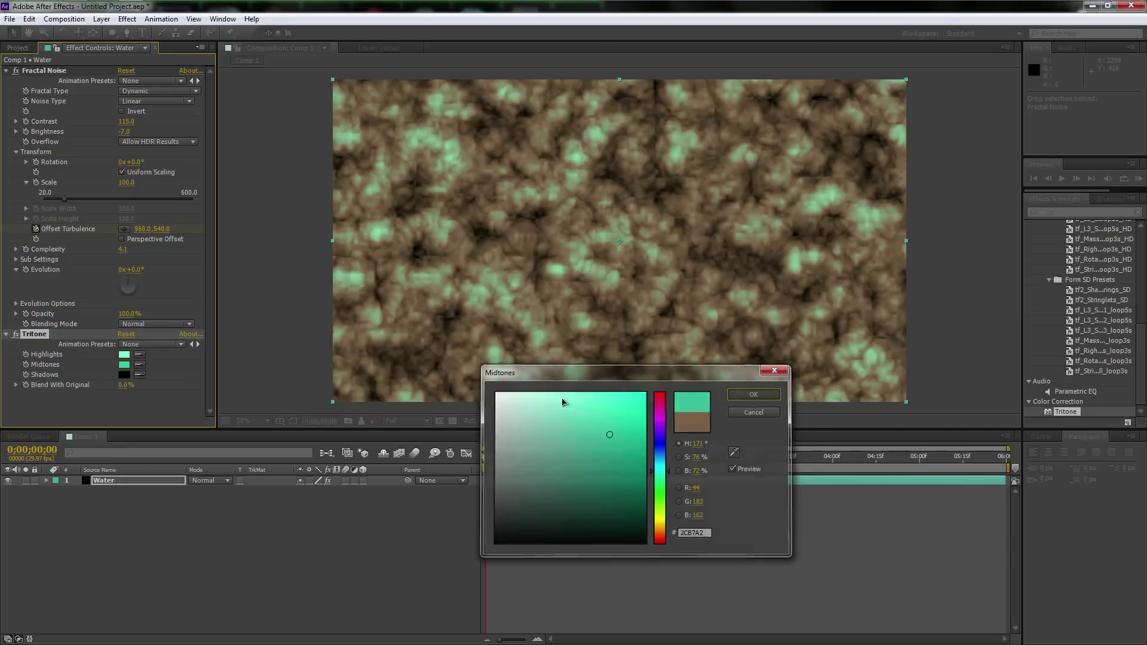
pyautogui.click(124, 375)
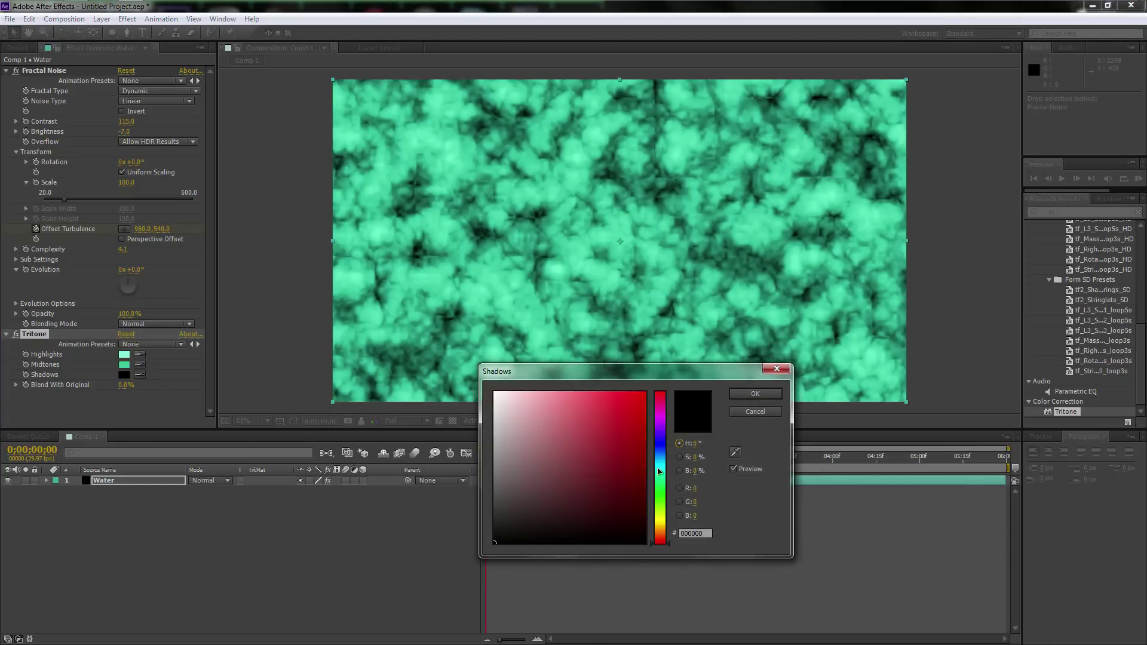
pyautogui.moveTo(659, 472)
pyautogui.mouseDown()
pyautogui.moveTo(659, 460)
pyautogui.moveTo(622, 492)
pyautogui.moveTo(624, 509)
pyautogui.mouseUp()
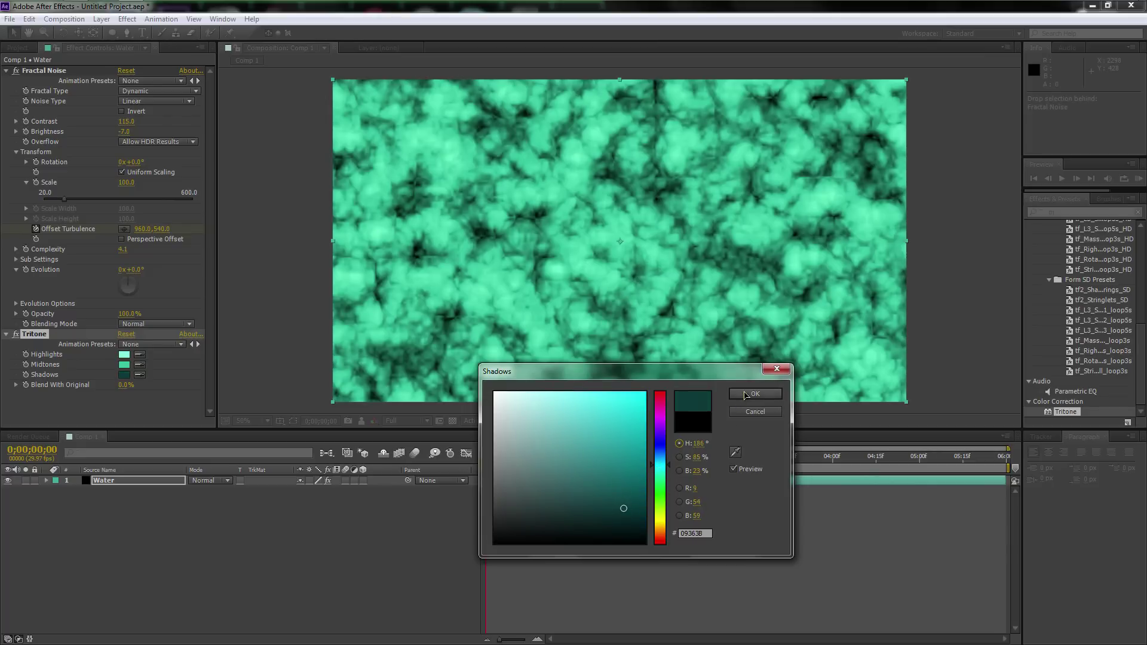
pyautogui.click(747, 394)
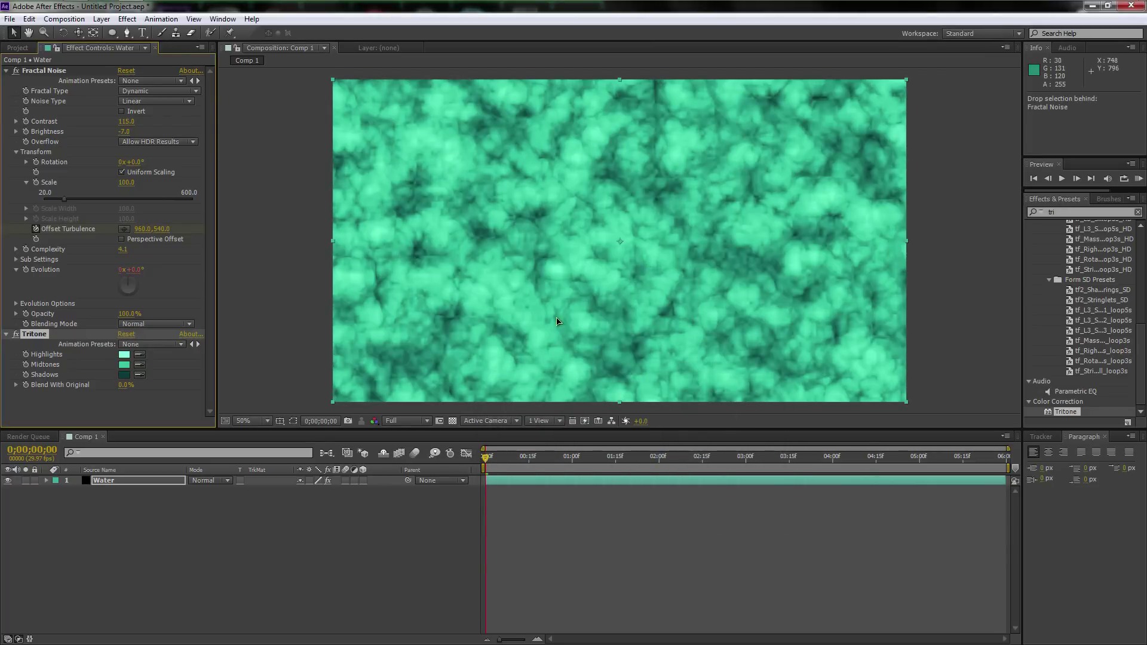
# - Keep the highlight at ACFFE9 and pick a slightly darker teal midtone
pyautogui.click(123, 355)
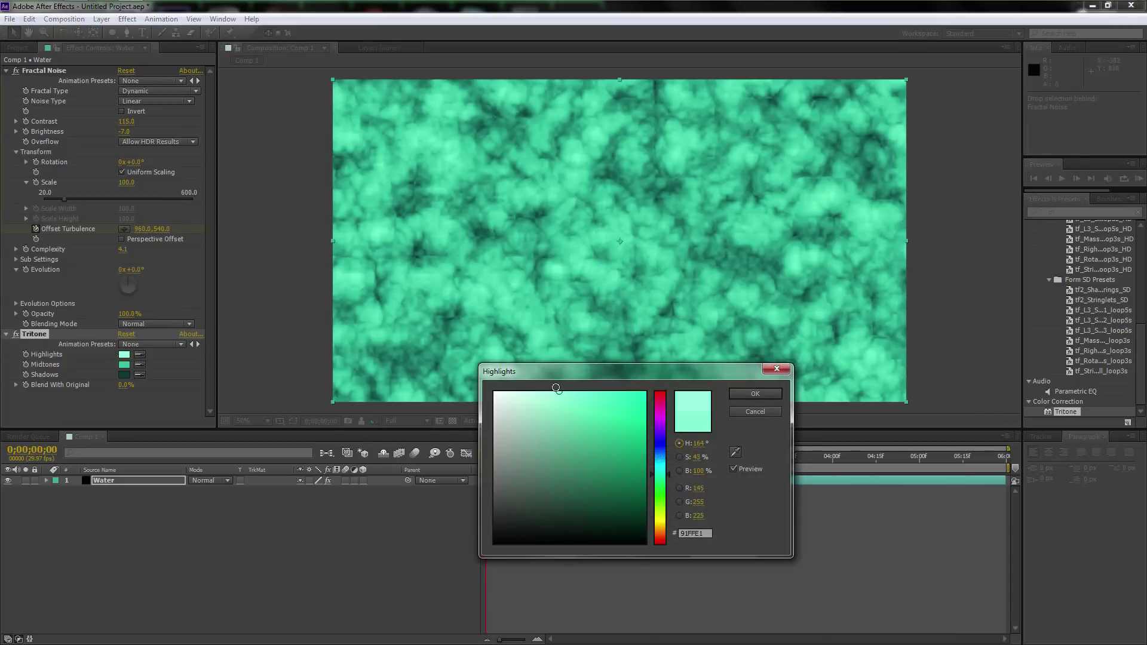
pyautogui.click(753, 395)
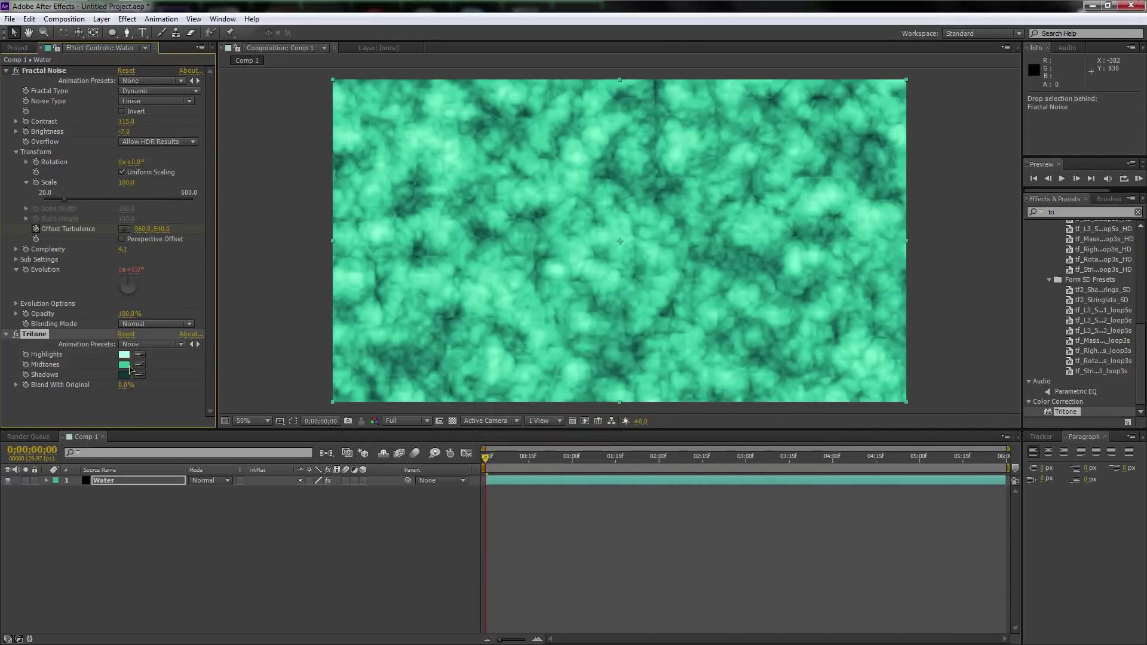
pyautogui.click(124, 364)
pyautogui.click(610, 456)
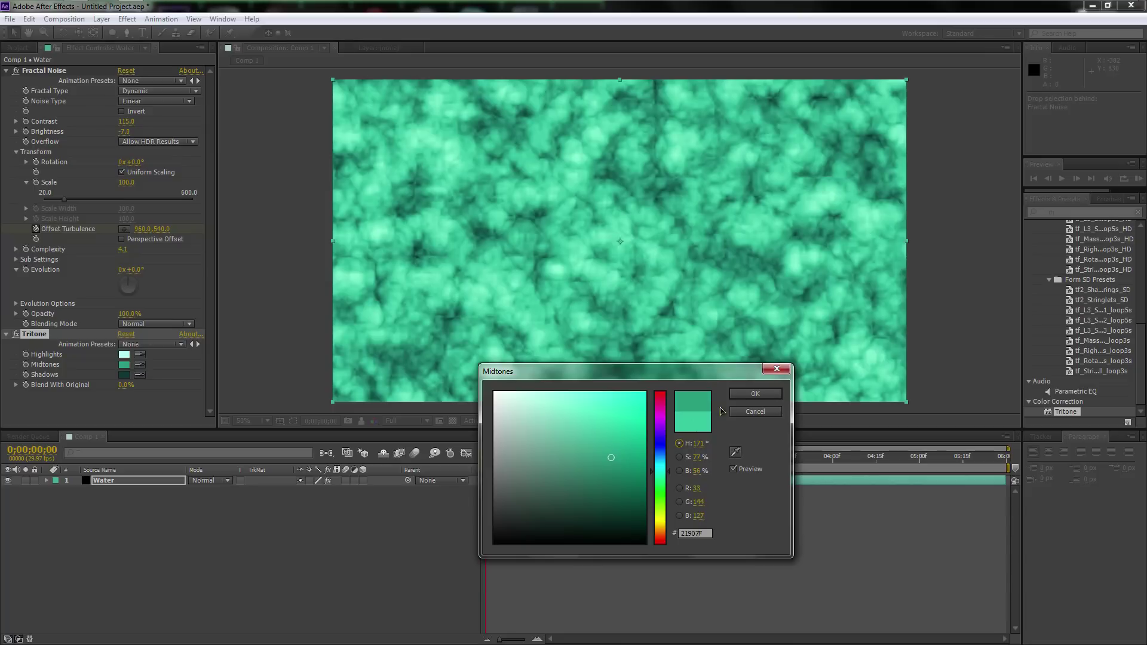
pyautogui.click(742, 395)
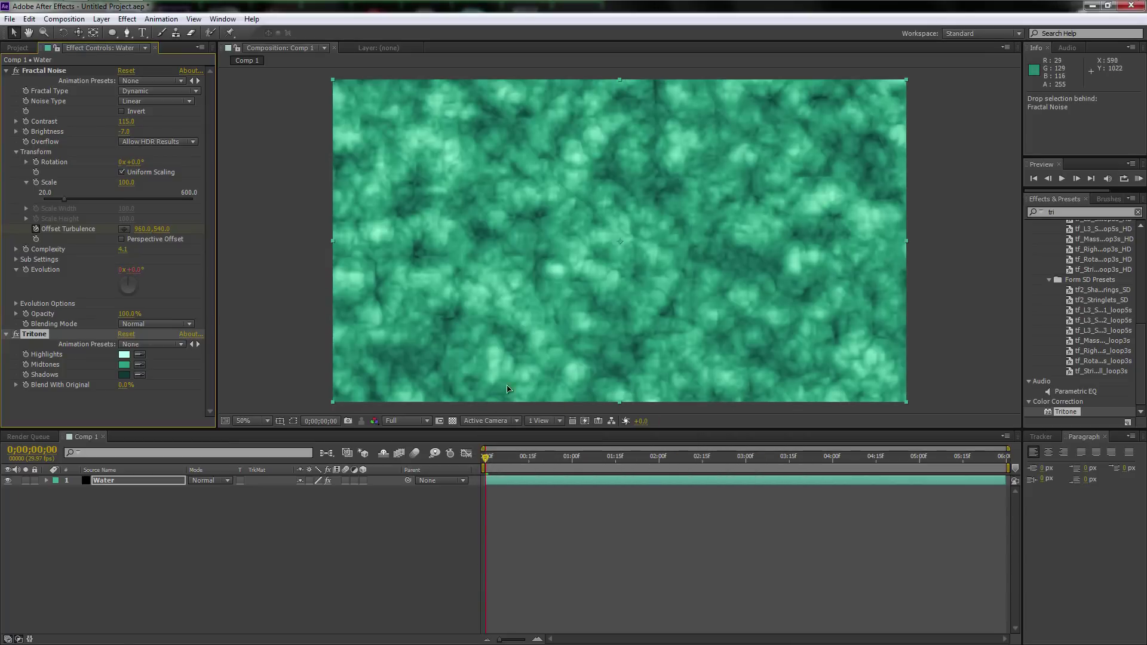
pyautogui.click(251, 499)
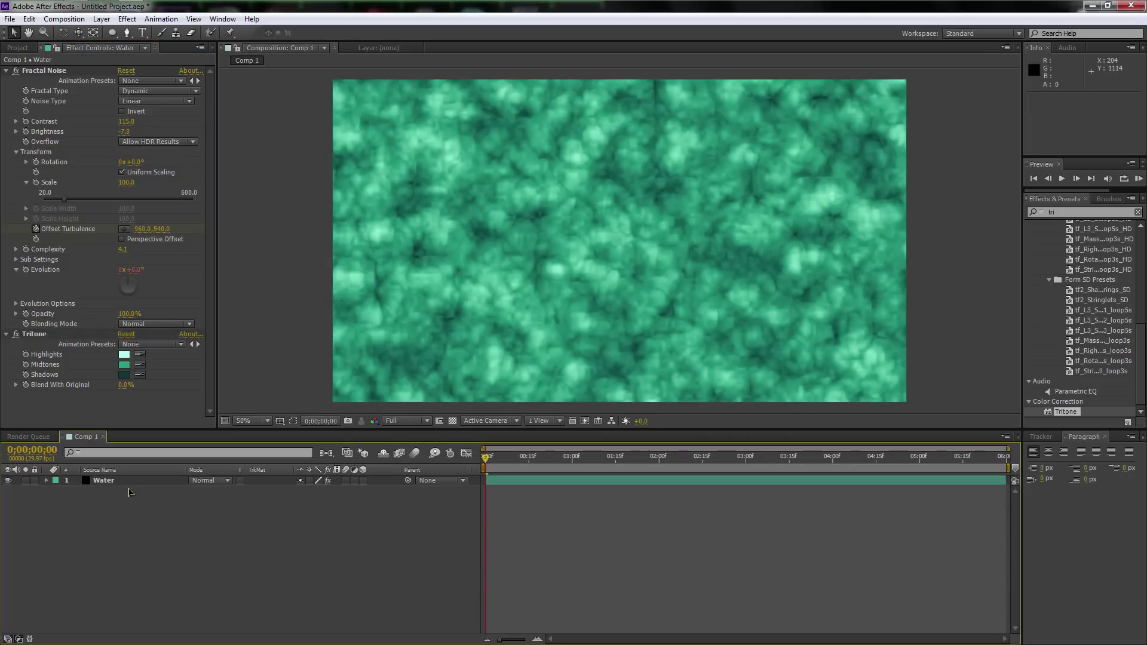
pyautogui.click(114, 481)
# - Pre-compose the Water layer as Water Comp, moving all attributes into it
pyautogui.rightClick(109, 483)
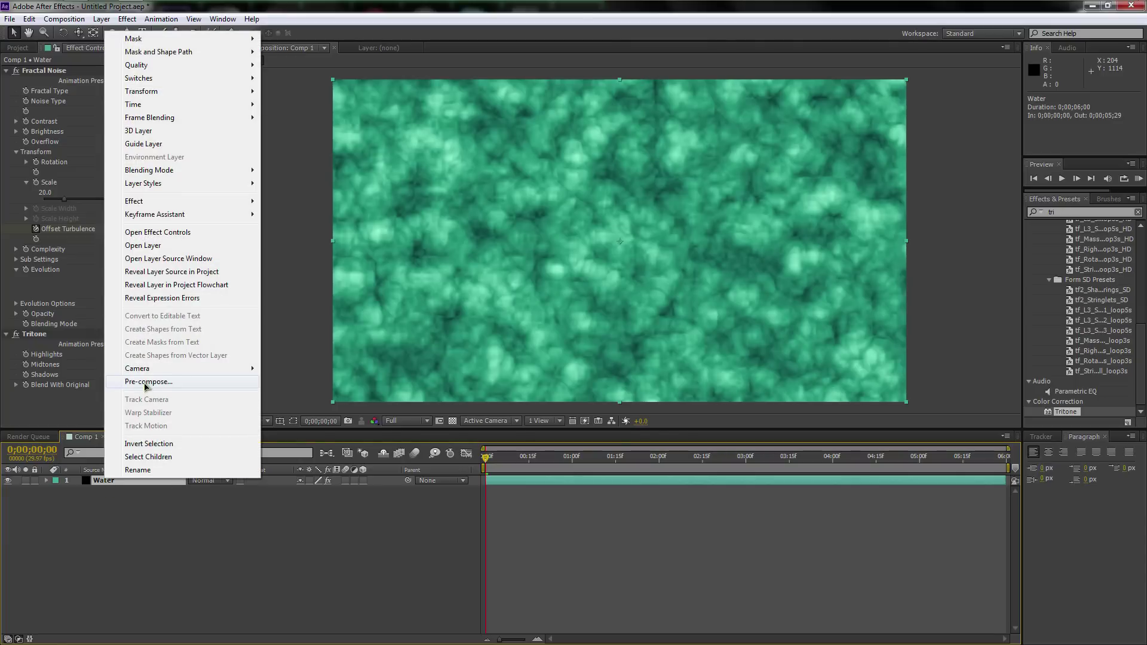
pyautogui.click(145, 382)
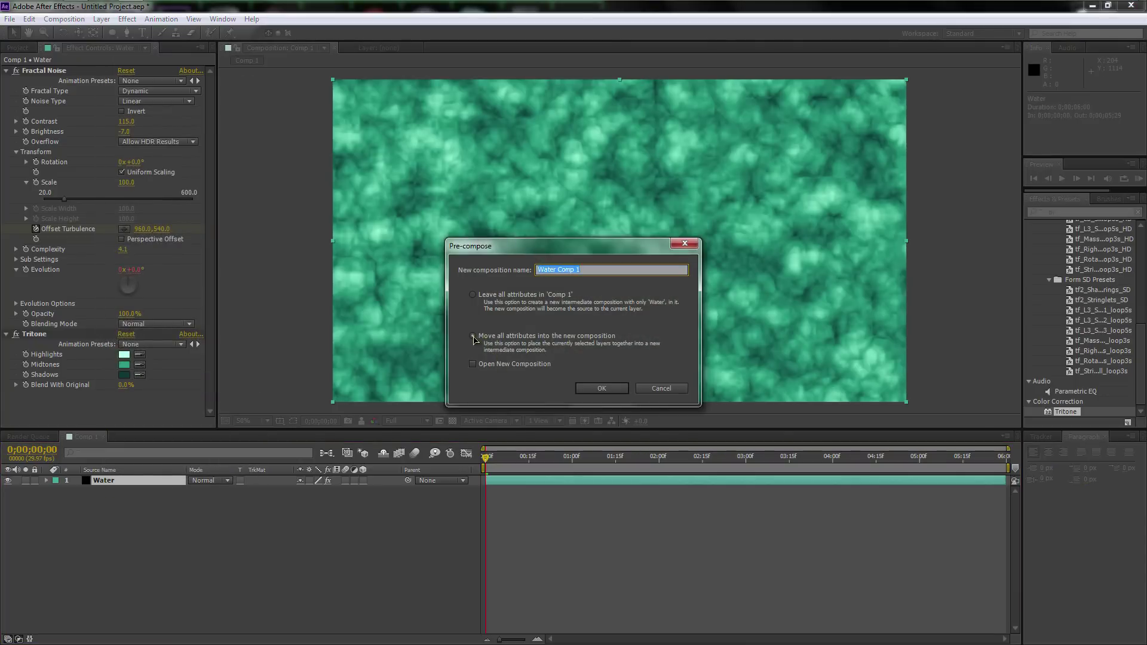
pyautogui.click(592, 270)
pyautogui.click(602, 389)
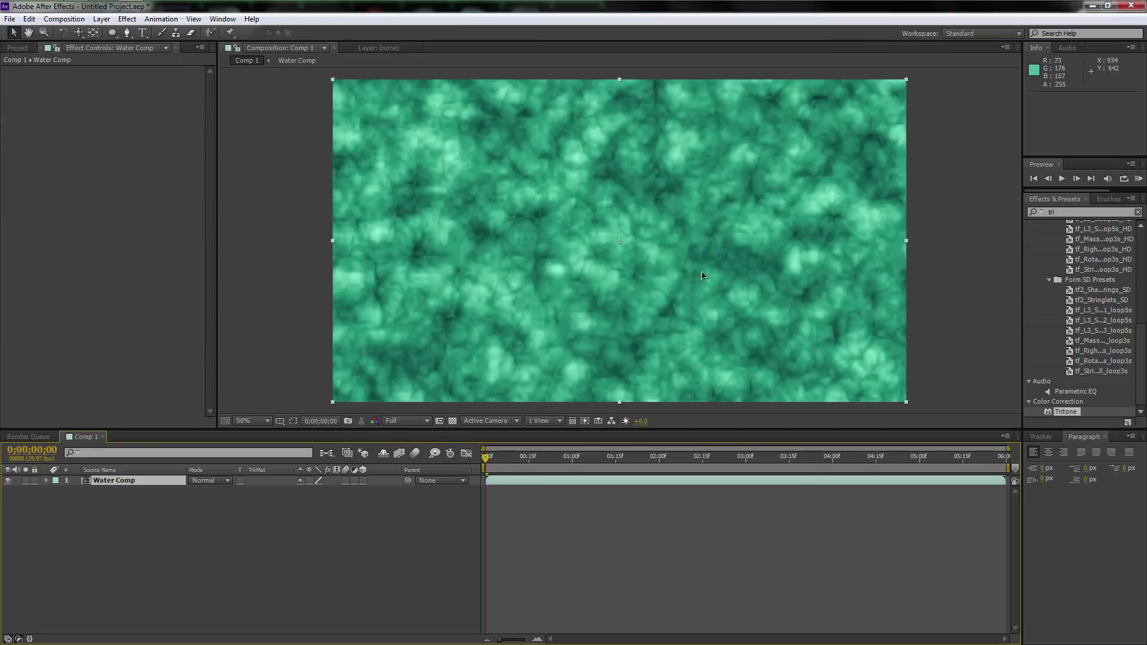
pyautogui.click(1079, 212)
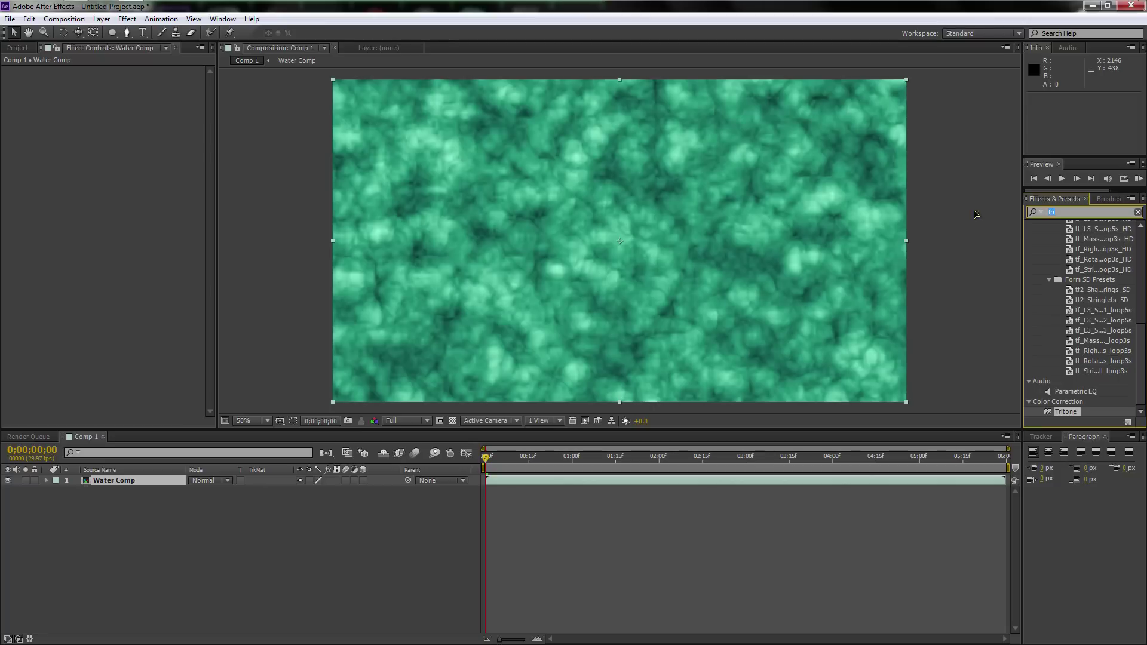
# - Apply CC Glass to the Water Comp layer and expand its Surface settings
pyautogui.write('glass')
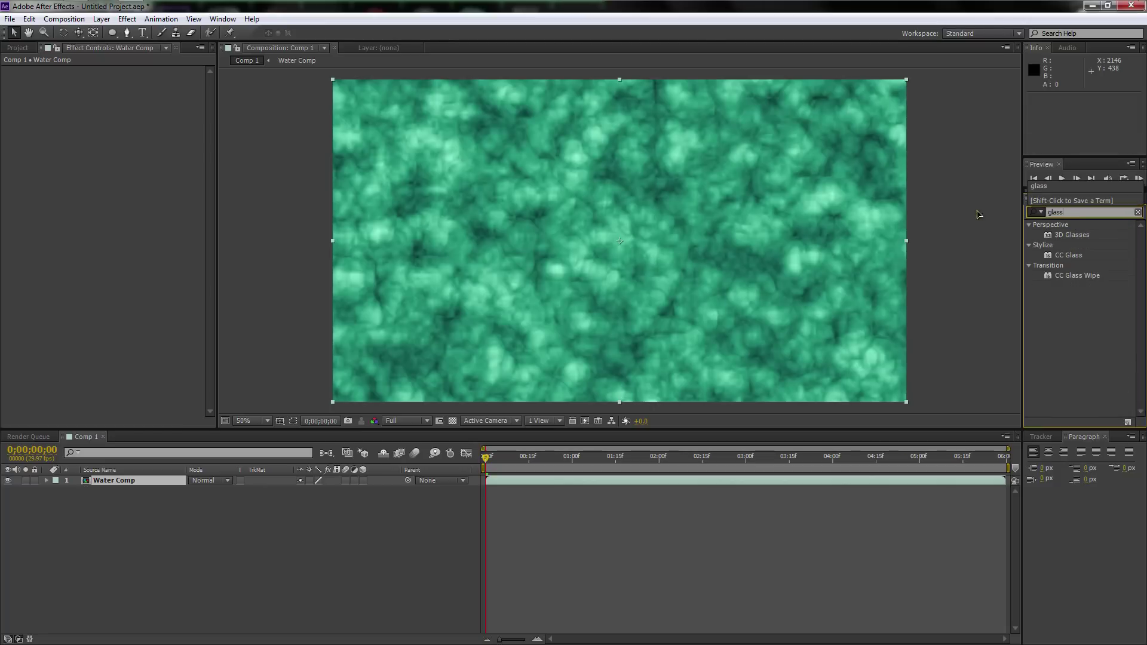
pyautogui.click(1052, 257)
pyautogui.moveTo(1072, 256); pyautogui.dragTo(619, 239)
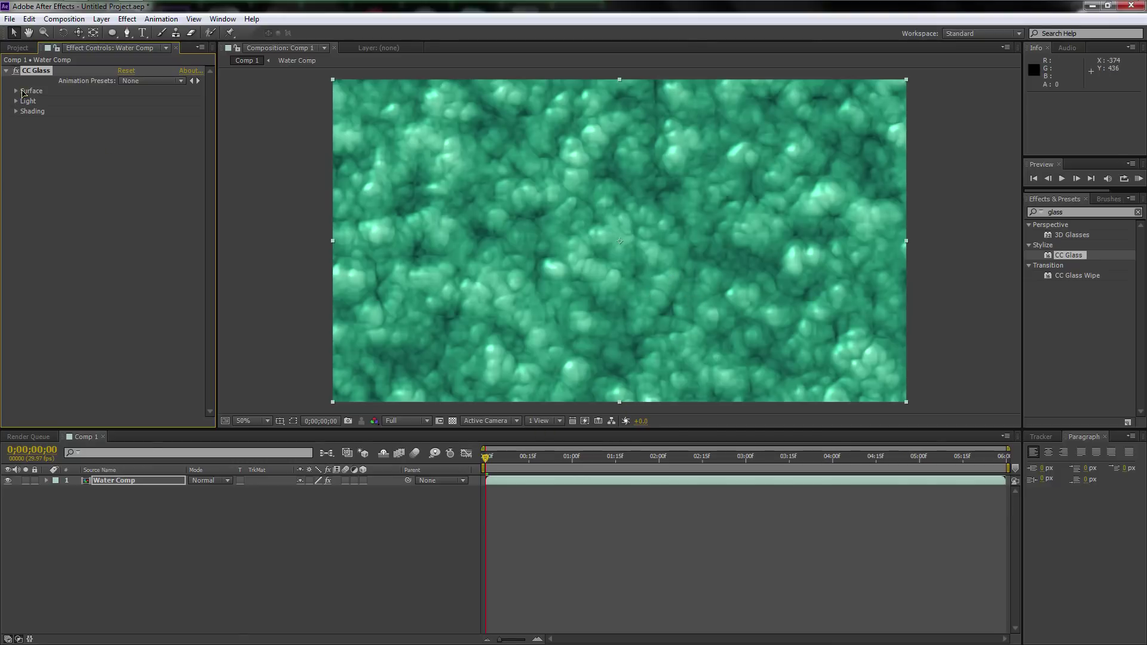
pyautogui.click(16, 90)
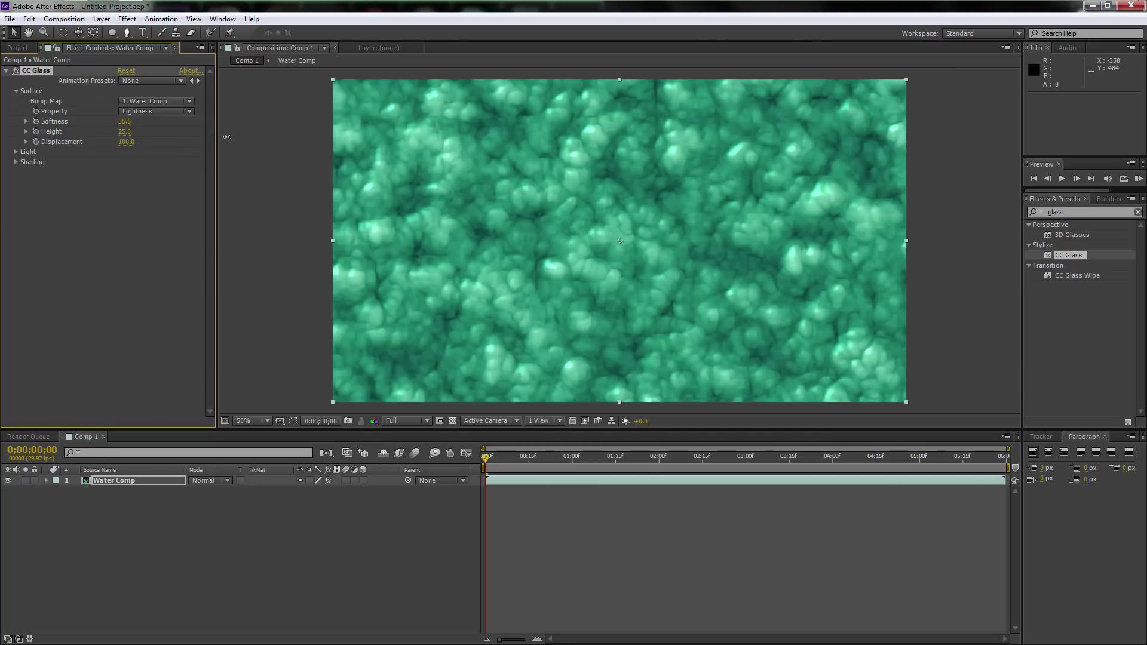
# - Set CC Glass Height to 75 and Displacement to -100
pyautogui.click(125, 132)
pyautogui.write('75')
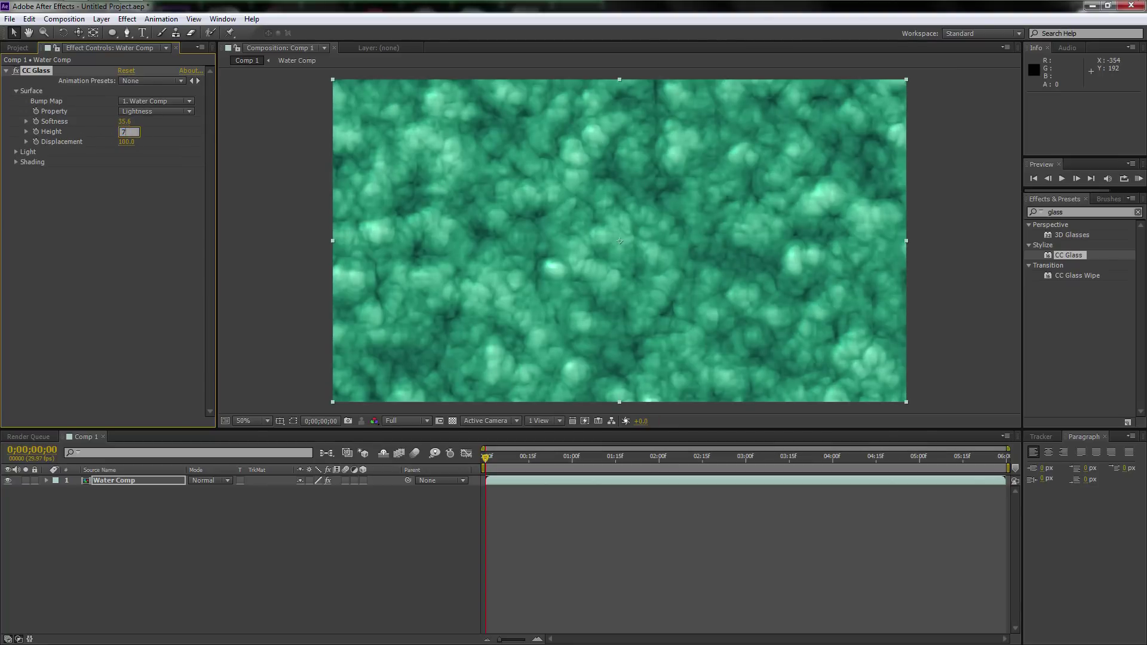
pyautogui.press('Return')
pyautogui.click(127, 143)
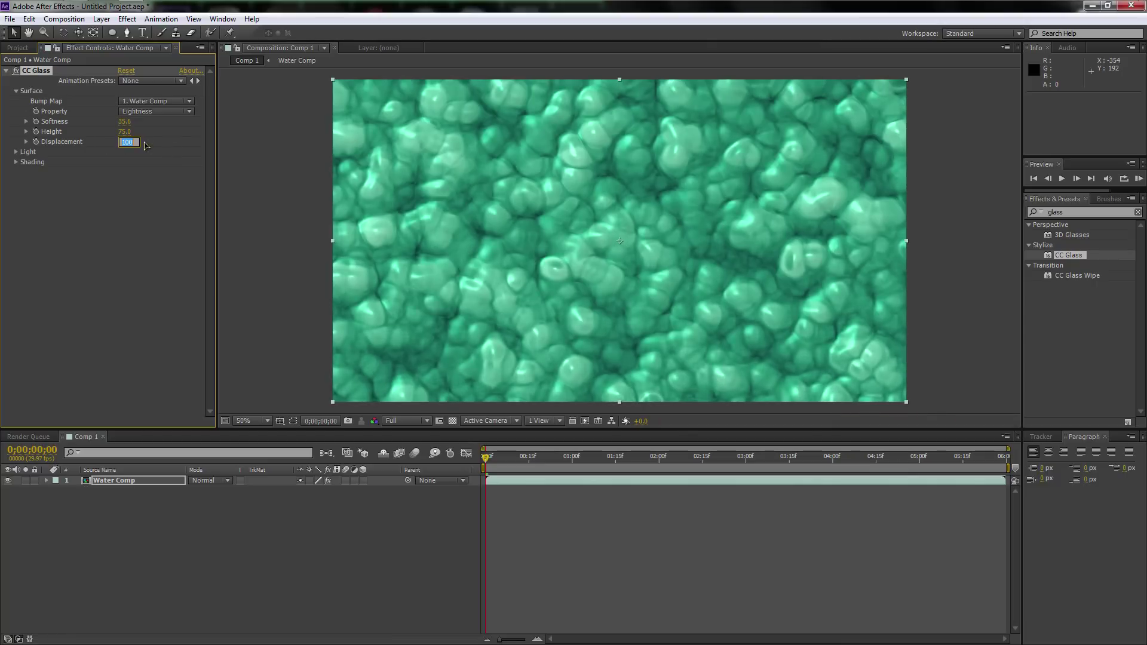
pyautogui.write('-100')
pyautogui.press('Return')
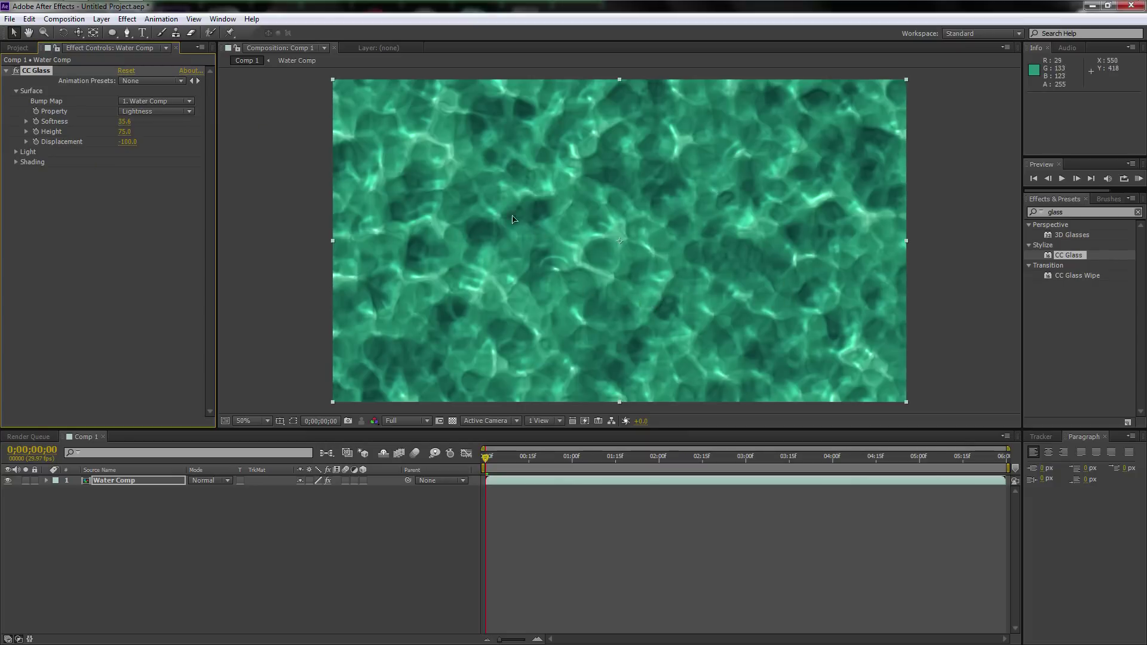
# - Change the CC Glass light colour from white to light blue-cyan 2CA6DE
pyautogui.click(16, 152)
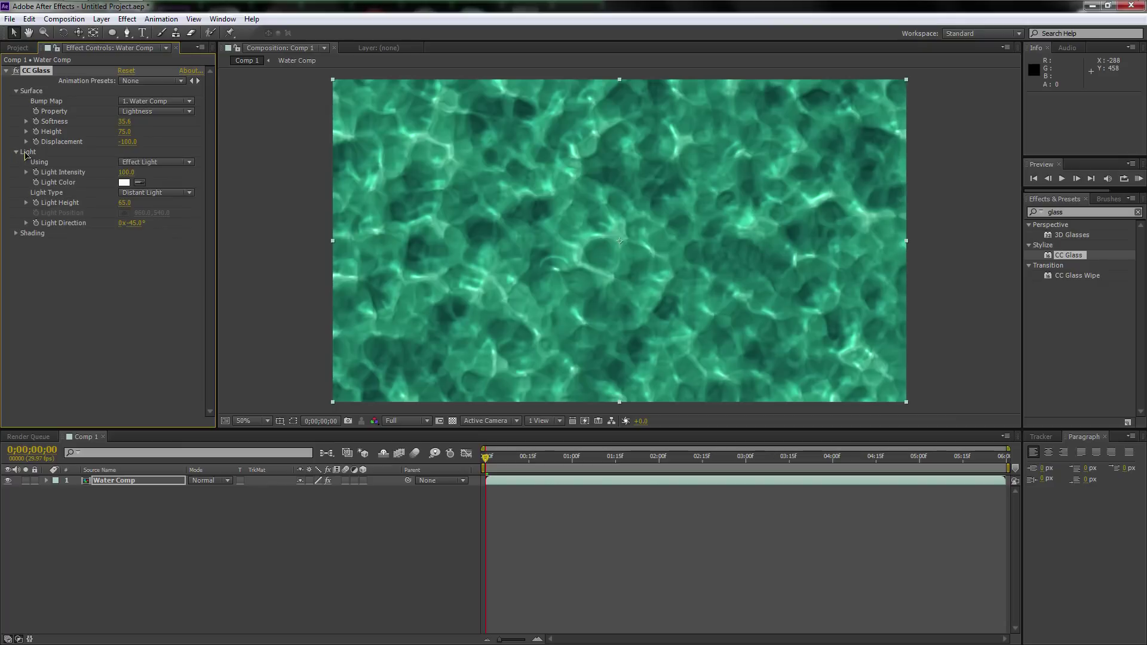
pyautogui.click(124, 182)
pyautogui.moveTo(660, 458); pyautogui.dragTo(662, 459)
pyautogui.click(616, 411)
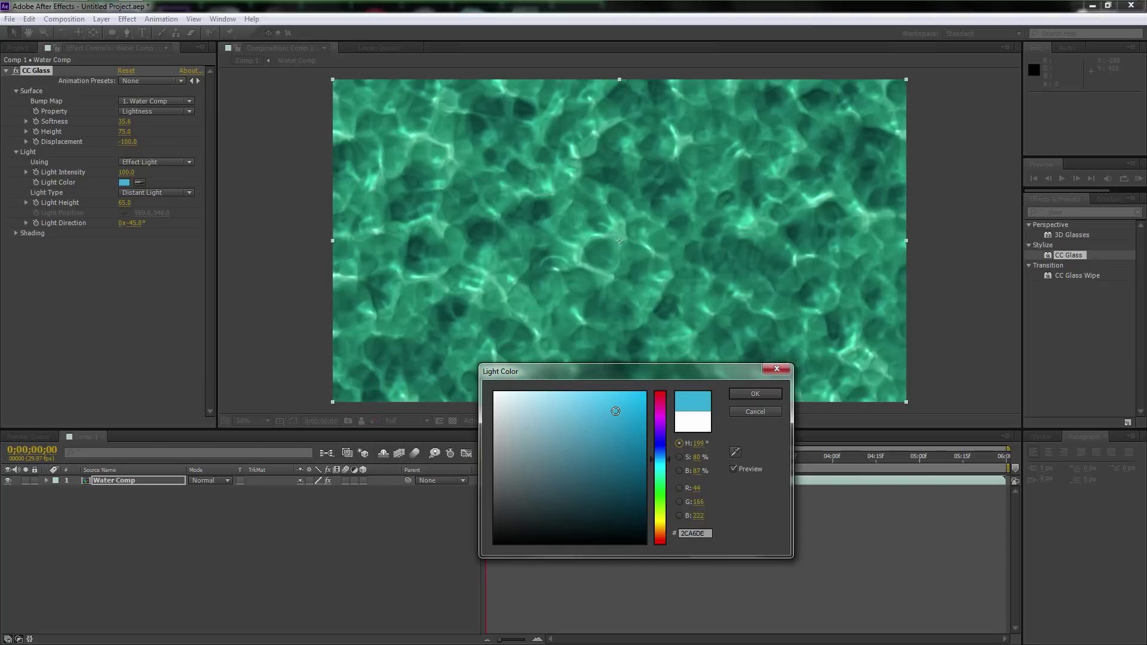
pyautogui.click(744, 395)
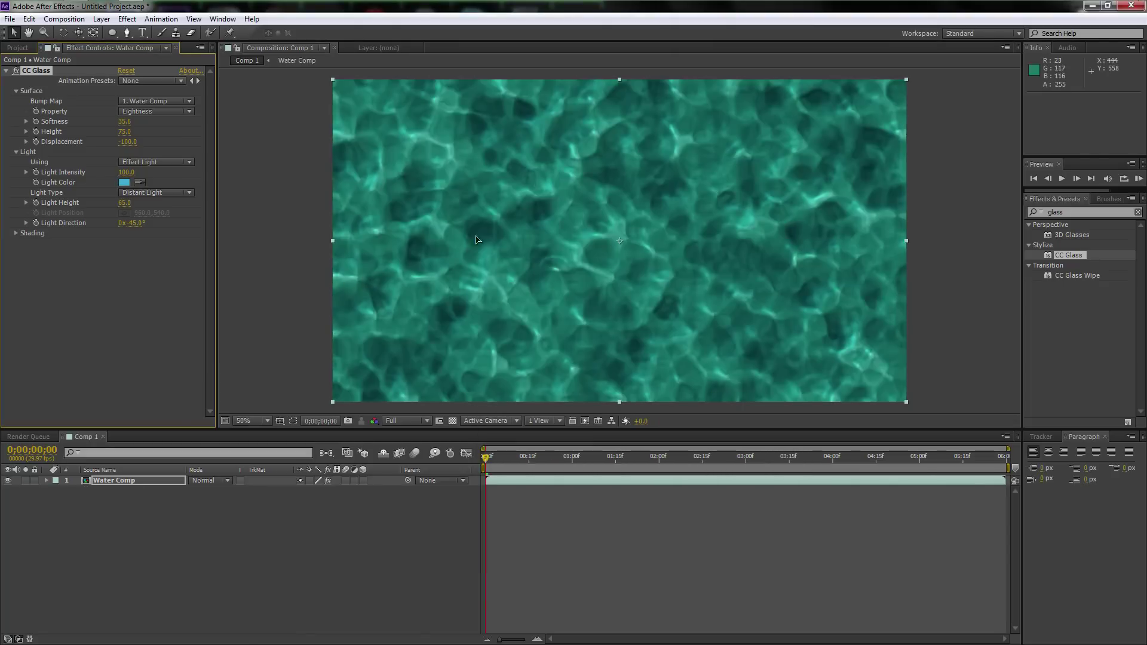
pyautogui.click(360, 536)
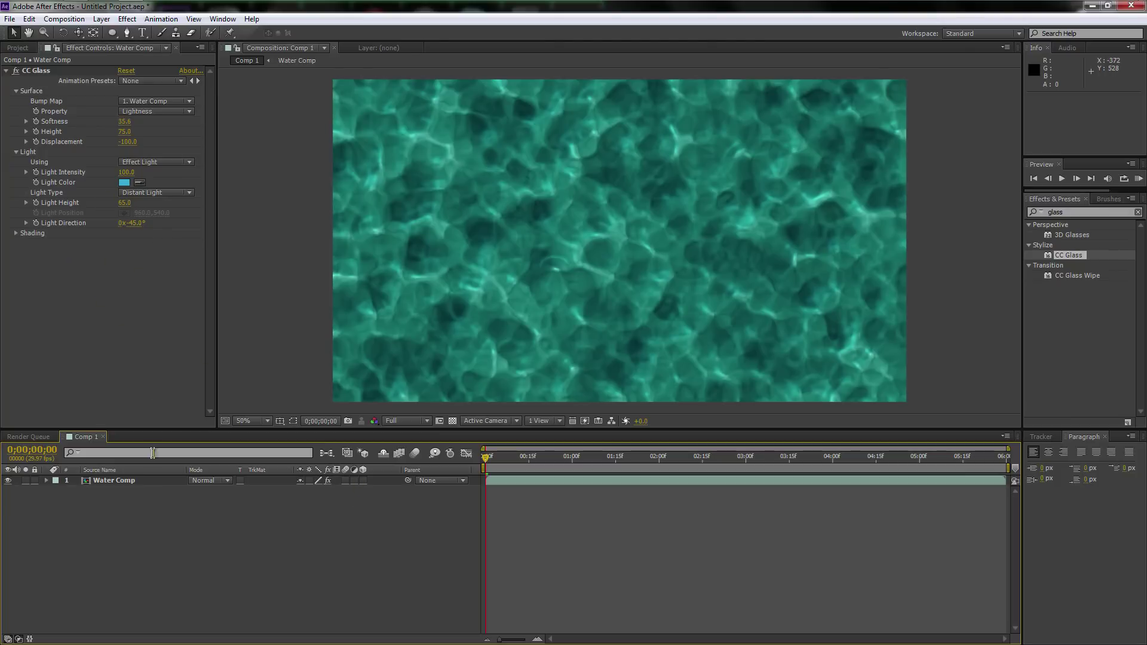
pyautogui.click(143, 480)
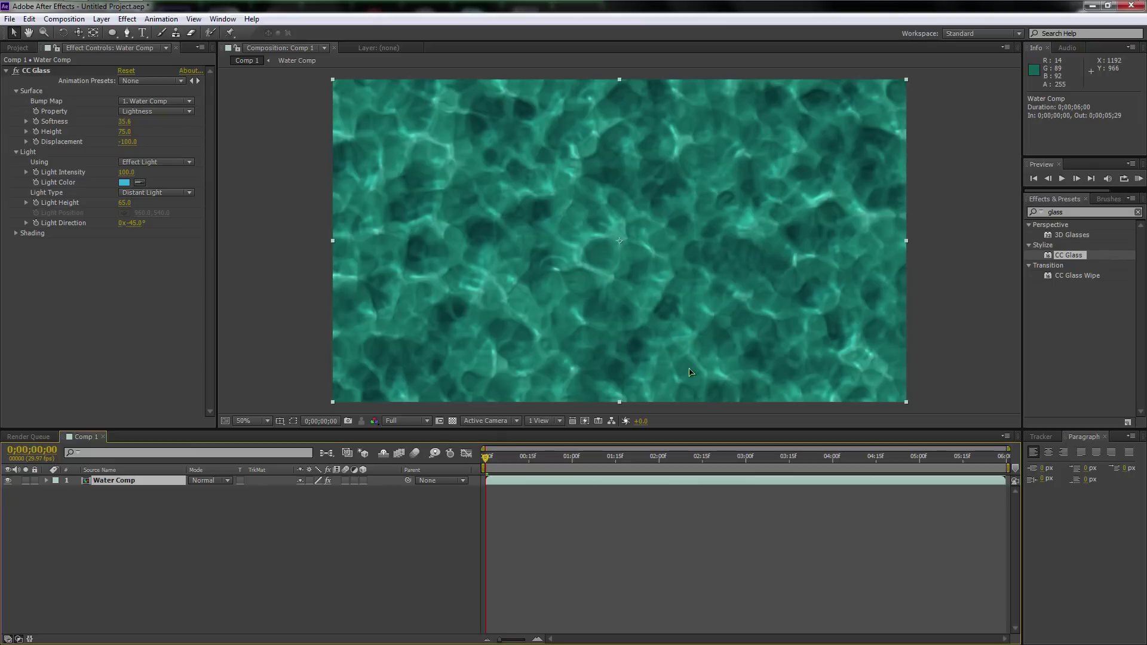
pyautogui.press('KP_0')
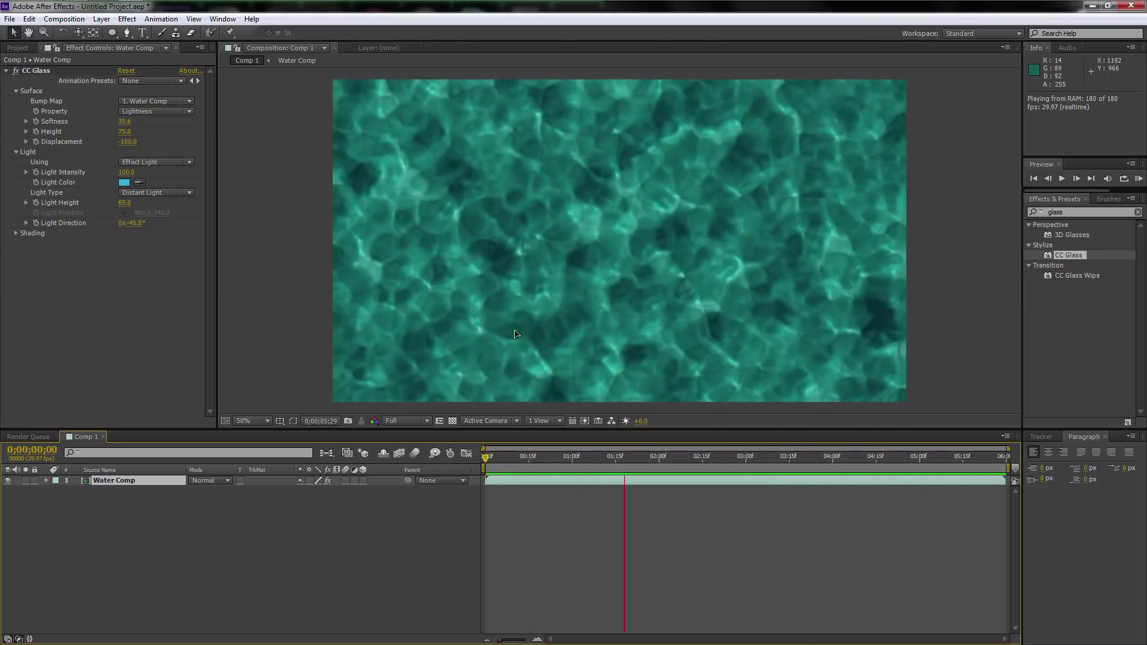
pyautogui.press('space')
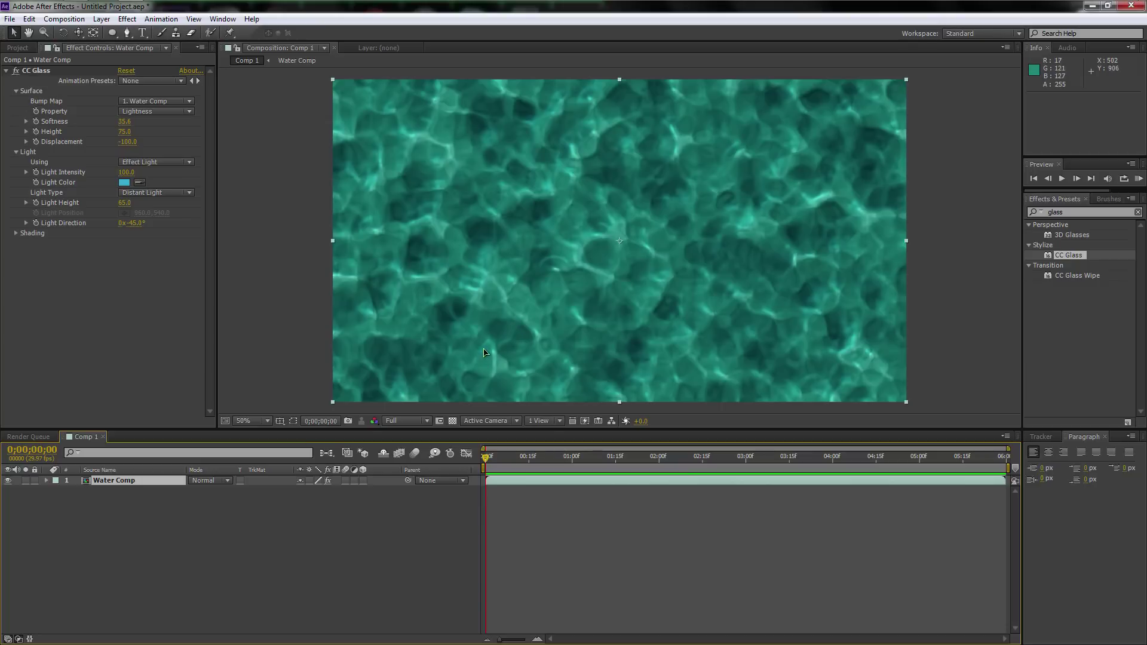
# - Add a white 'CHECK IT' text layer in BigNoodleTitling at 134 px over the water
pyautogui.rightClick(125, 507)
pyautogui.moveTo(164, 513)
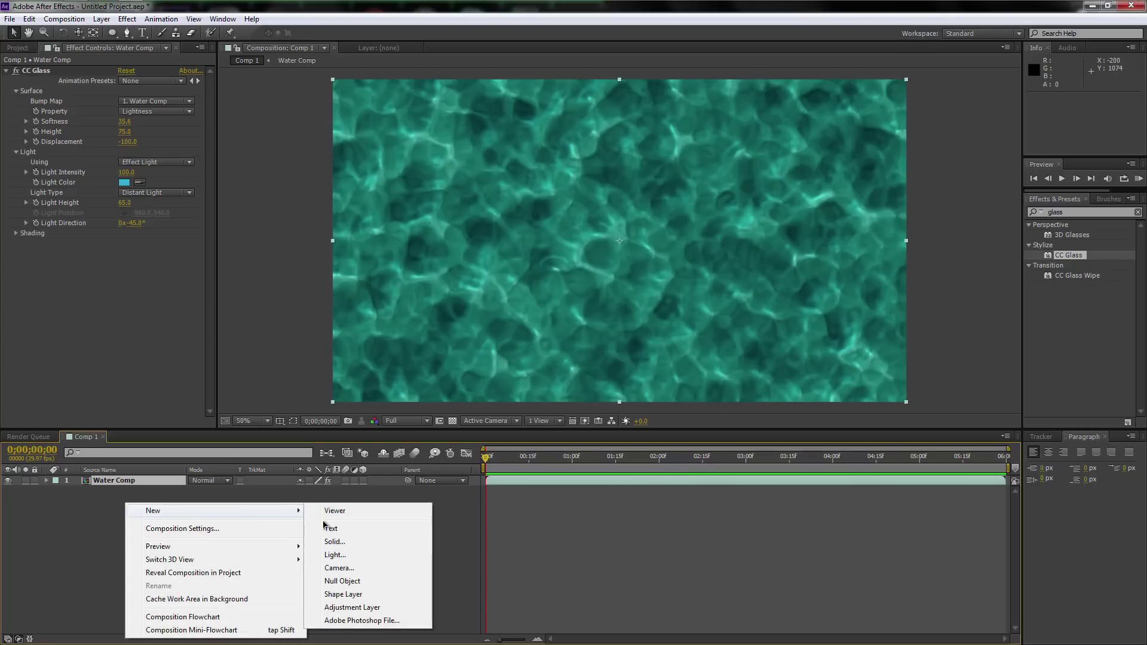
pyautogui.click(341, 529)
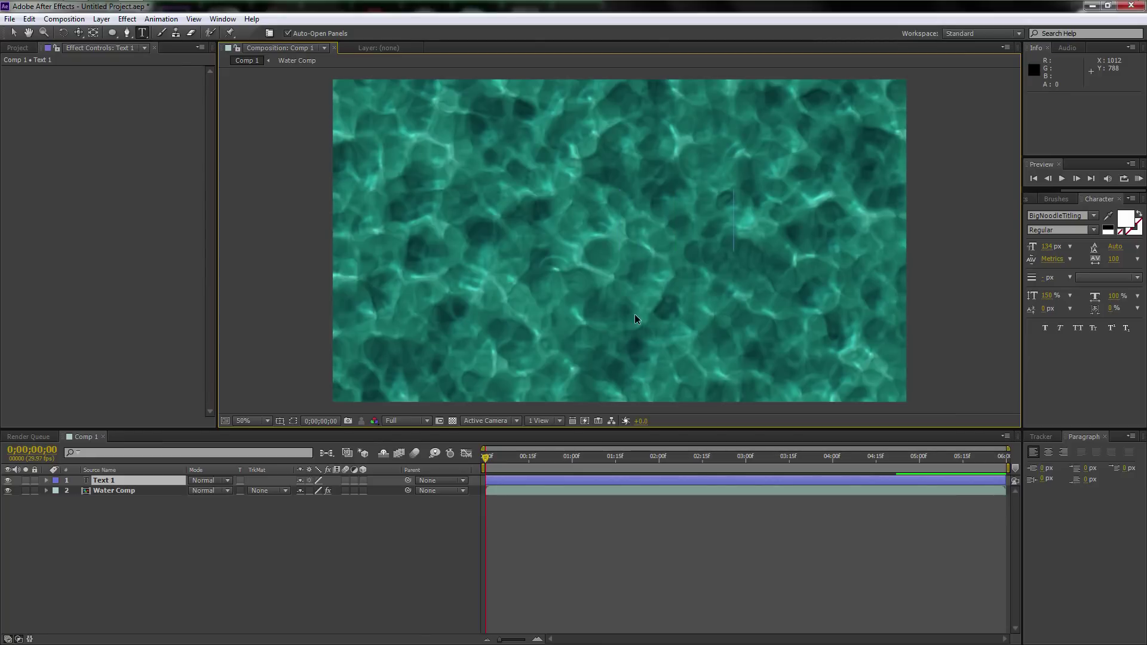
pyautogui.click(112, 485)
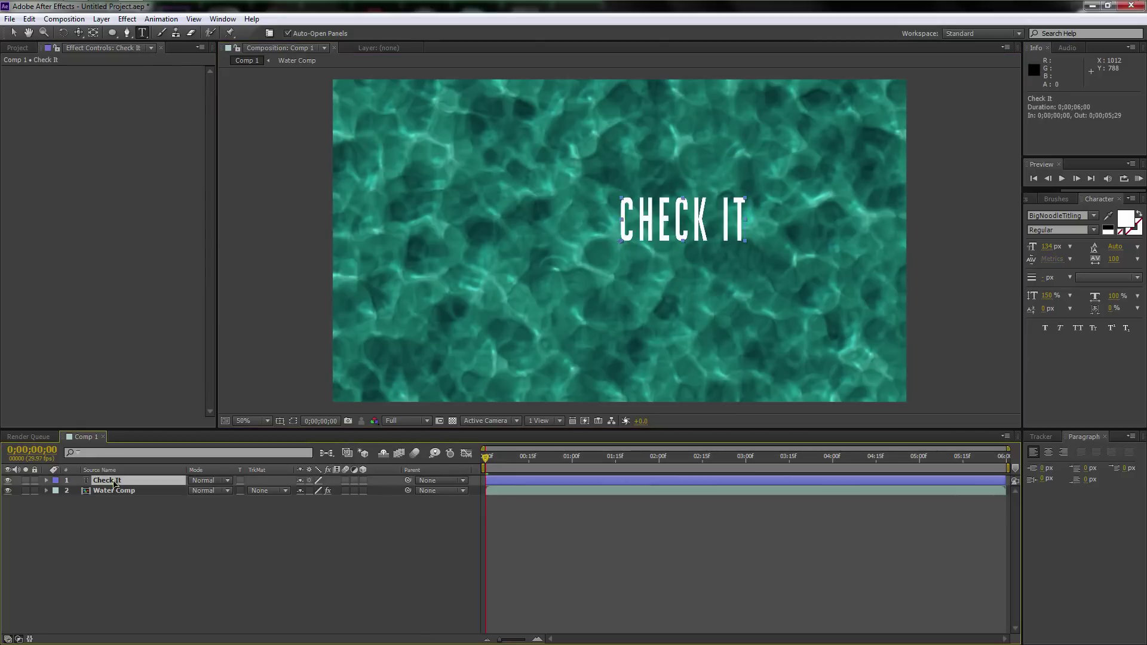
pyautogui.click(13, 32)
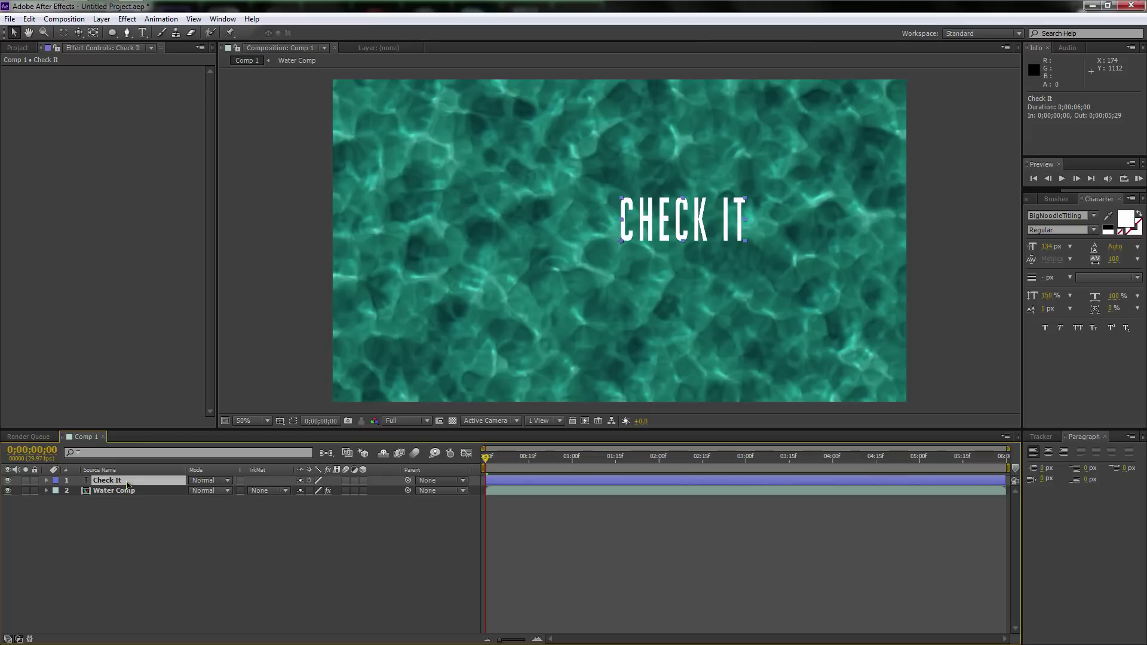
# - Scale the Check It text layer to 218% and nudge it slightly down-left in the viewer
pyautogui.press('s')
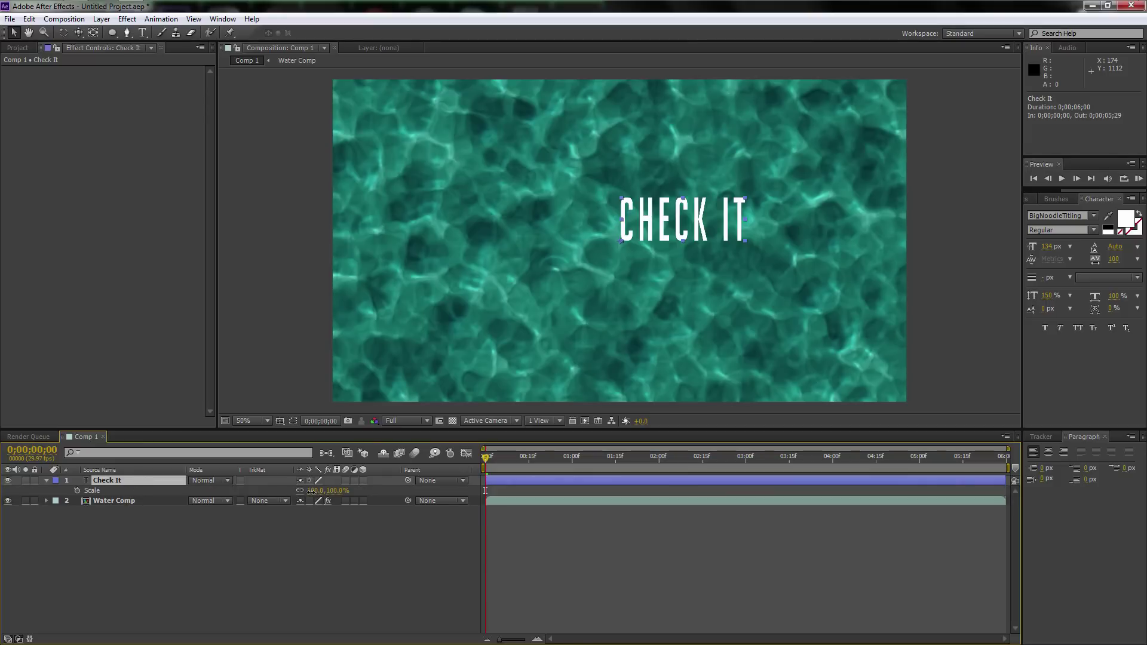
pyautogui.moveTo(310, 491); pyautogui.dragTo(659, 239)
pyautogui.moveTo(659, 239); pyautogui.dragTo(653, 251)
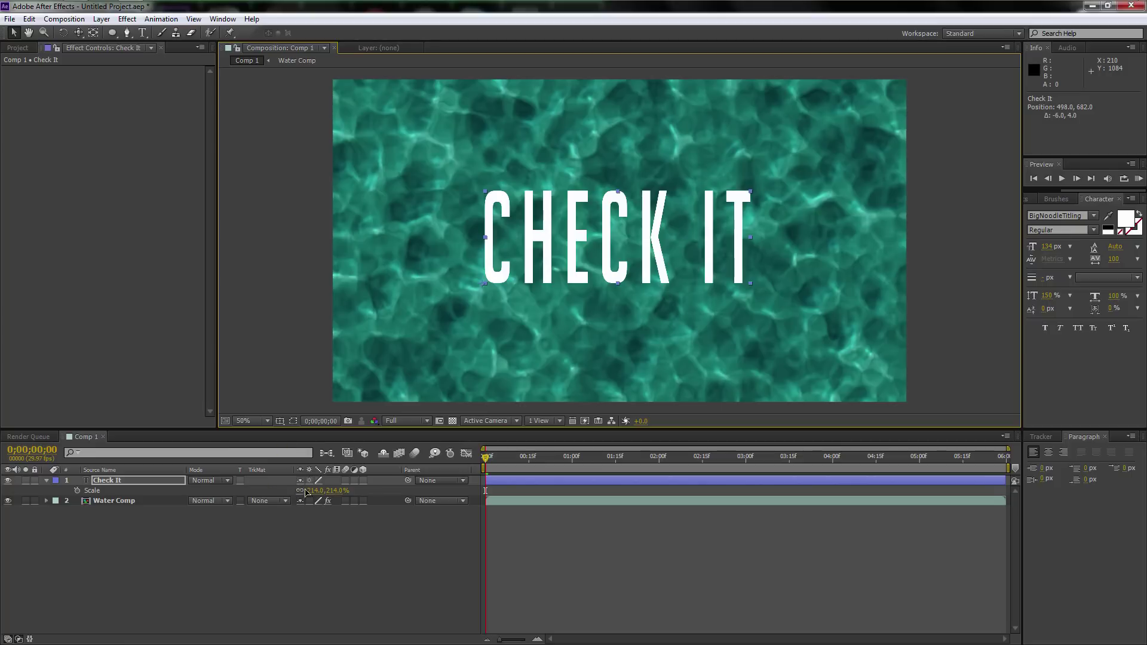
pyautogui.moveTo(305, 491); pyautogui.dragTo(312, 492)
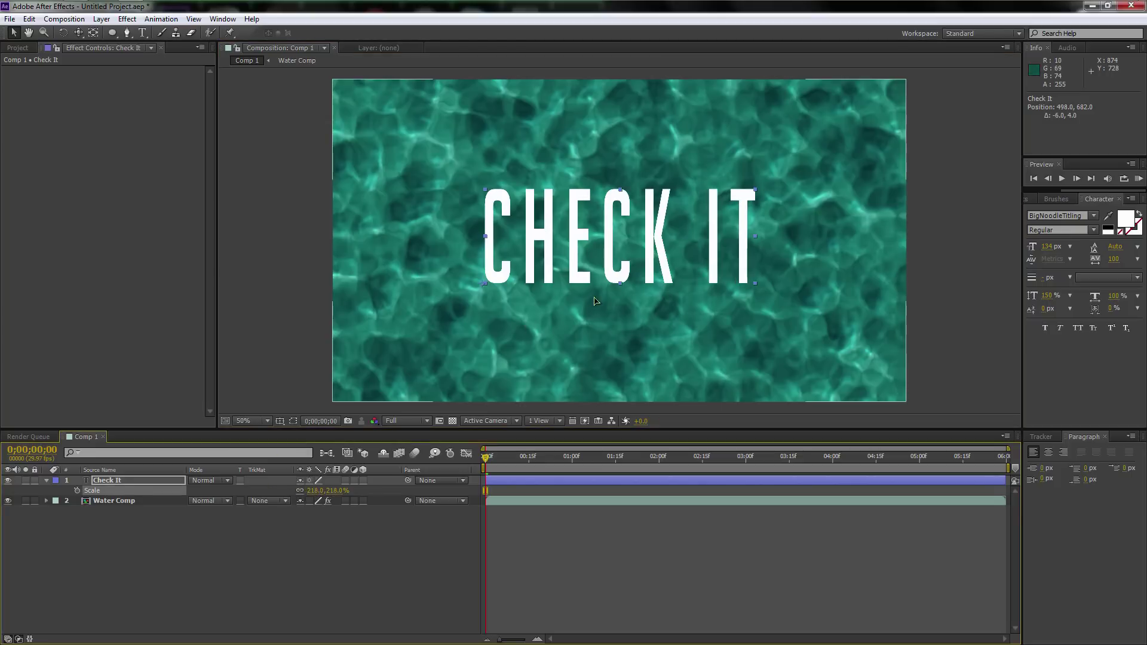
pyautogui.click(281, 568)
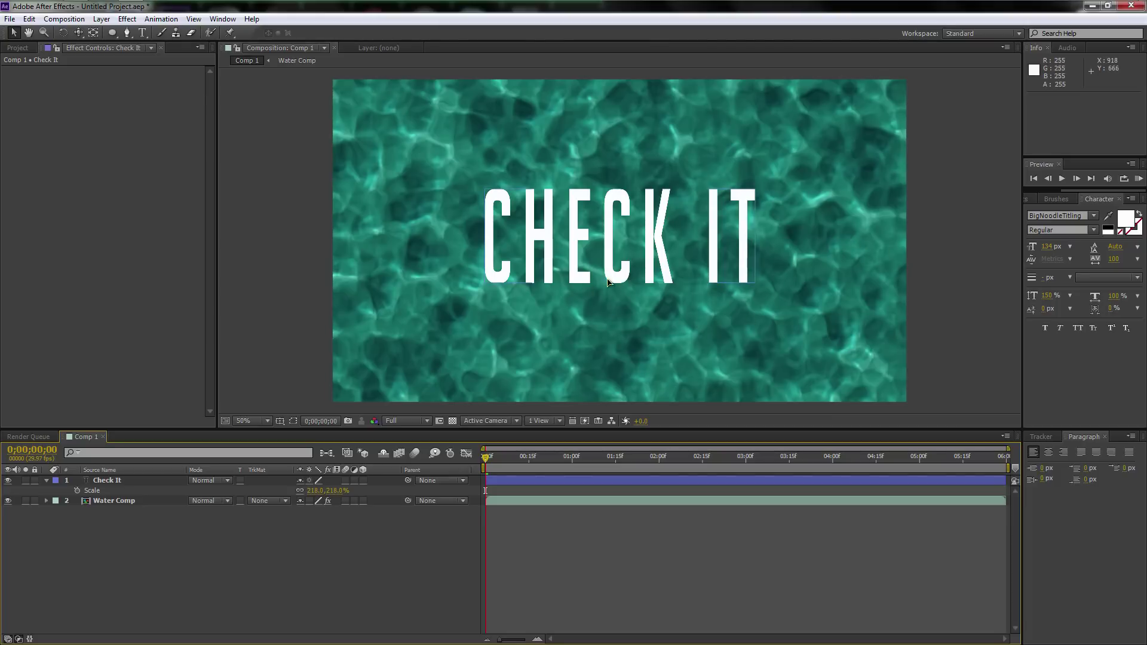
pyautogui.click(110, 482)
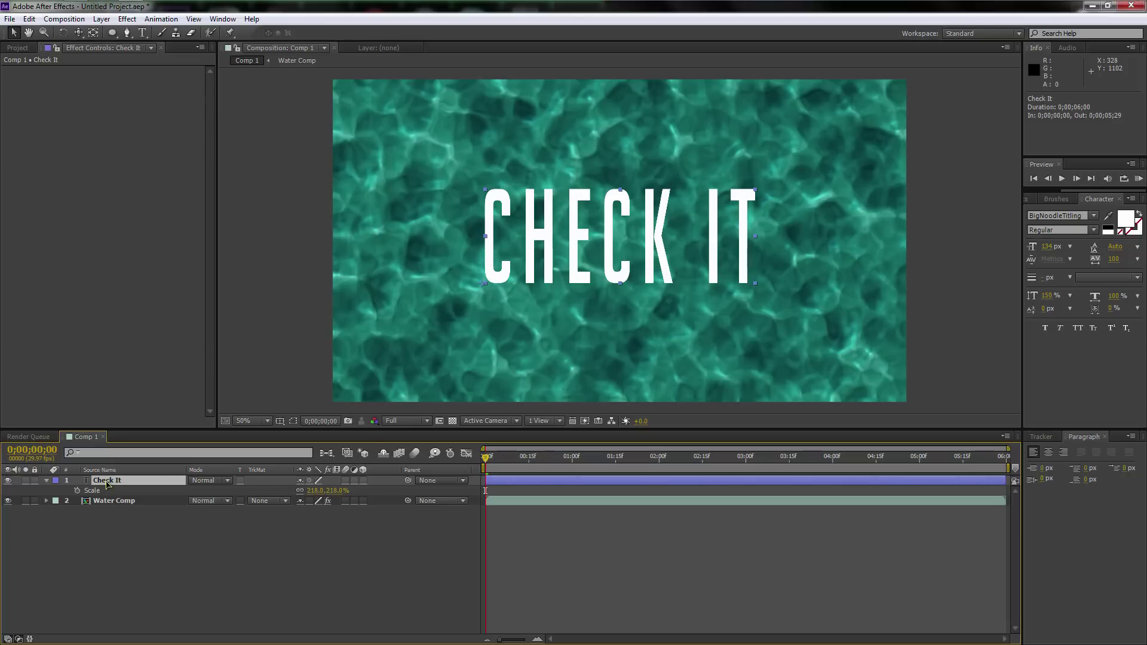
pyautogui.press('F4')
pyautogui.press('F4')
# - Set the Check It layer to Add blending mode and lower its Opacity to 35%
pyautogui.click(210, 481)
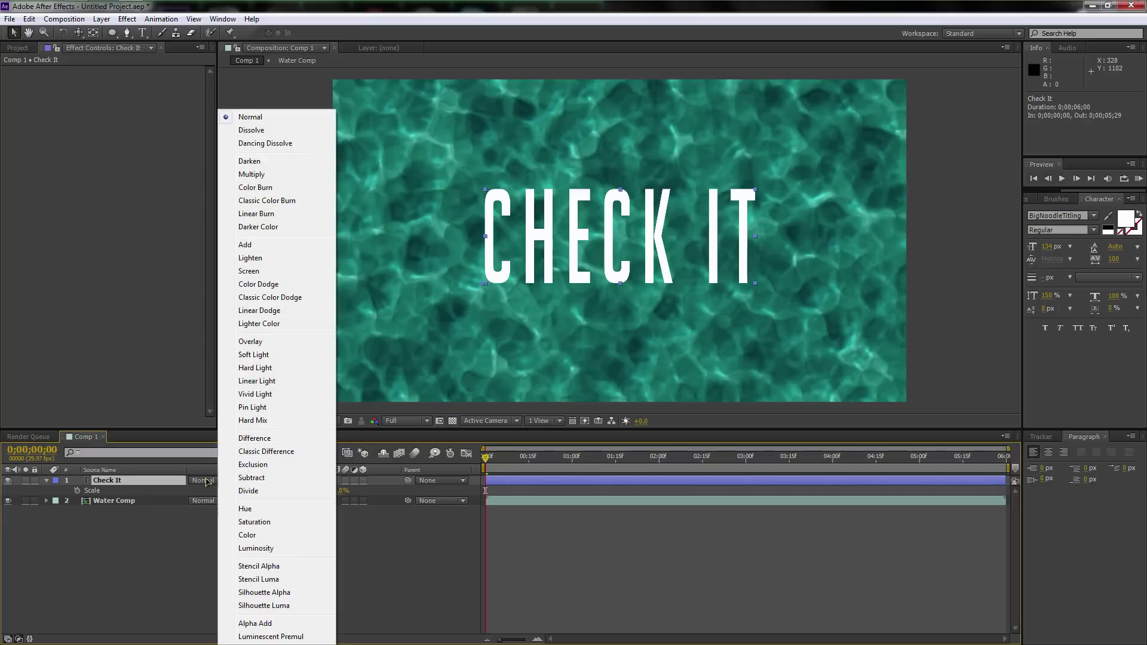
pyautogui.click(253, 245)
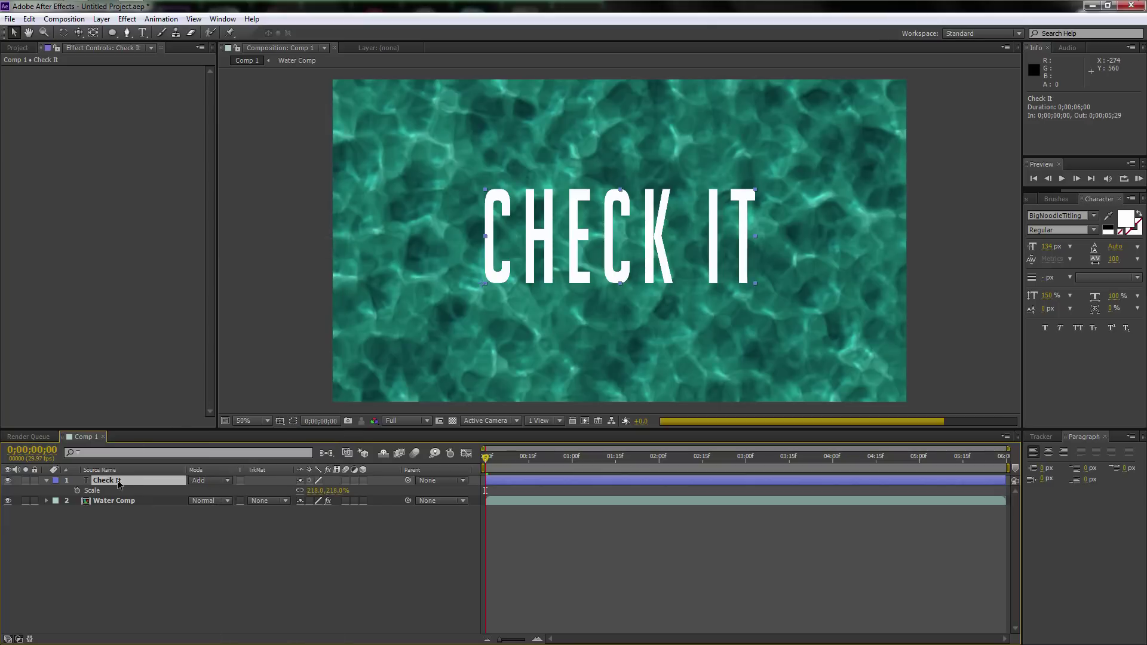
pyautogui.press('t')
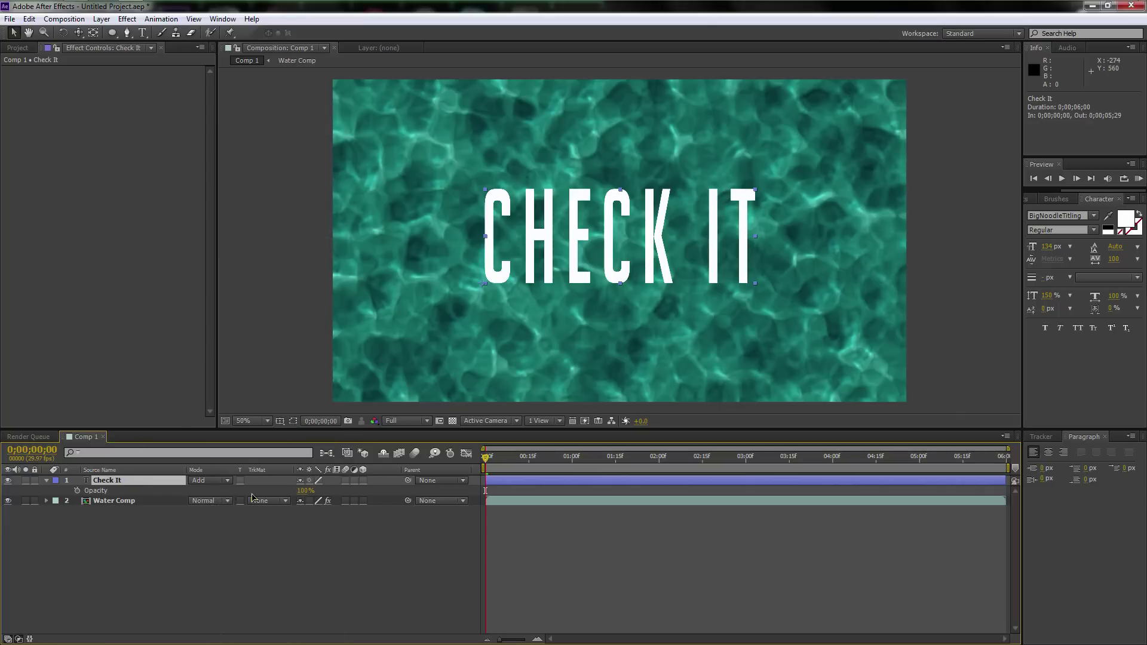
pyautogui.moveTo(303, 491)
pyautogui.mouseDown()
pyautogui.moveTo(278, 493)
pyautogui.moveTo(314, 491)
pyautogui.moveTo(294, 495)
pyautogui.mouseUp()
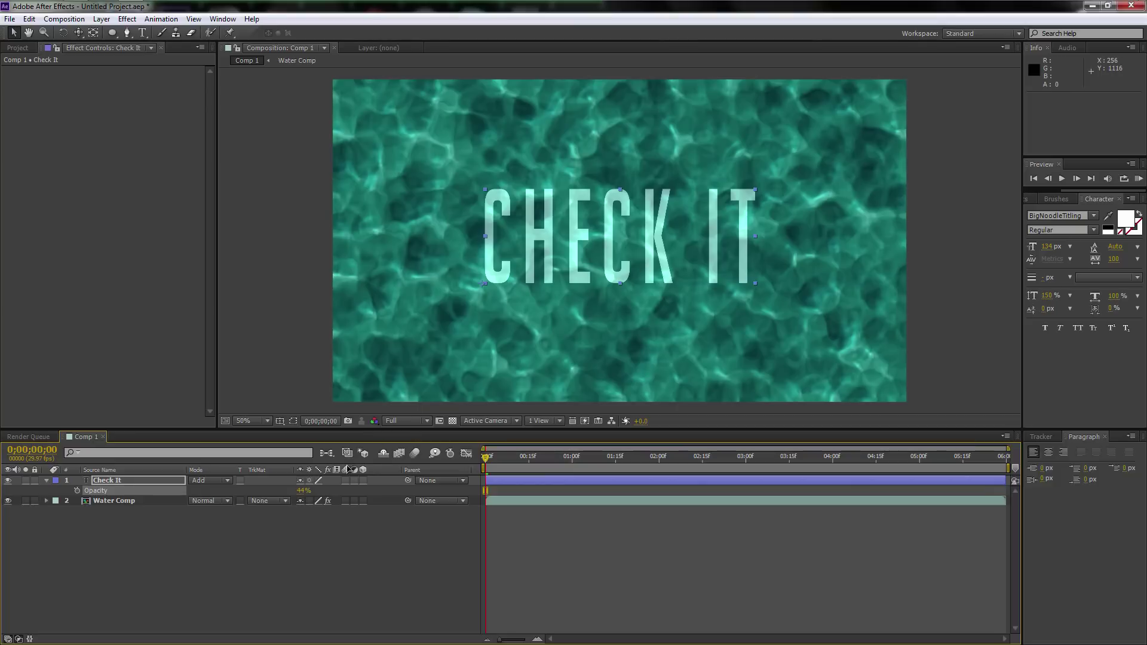
pyautogui.moveTo(306, 491); pyautogui.dragTo(297, 492)
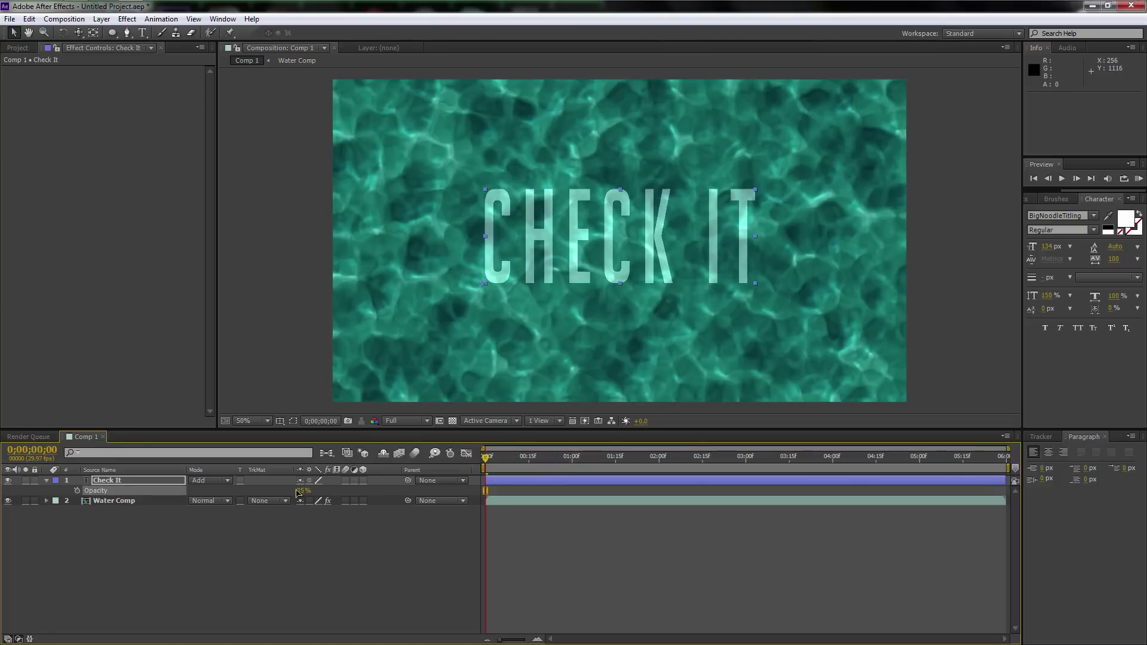
pyautogui.click(307, 545)
pyautogui.scroll(-1, 571, 316)
pyautogui.scroll(1, 571, 317)
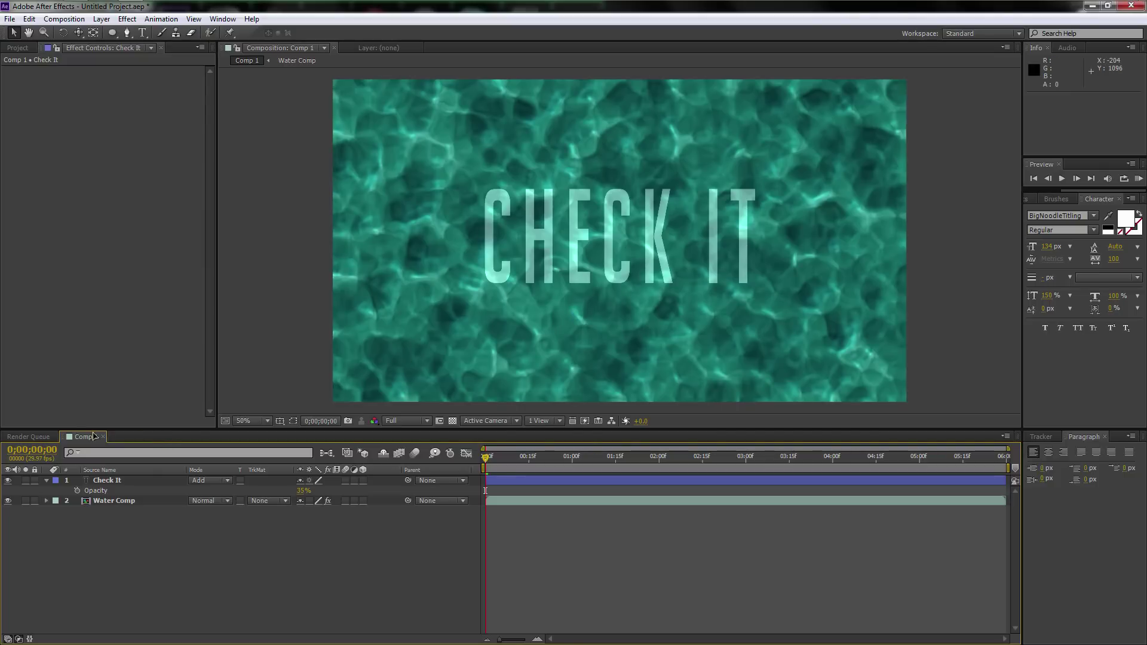
pyautogui.click(110, 482)
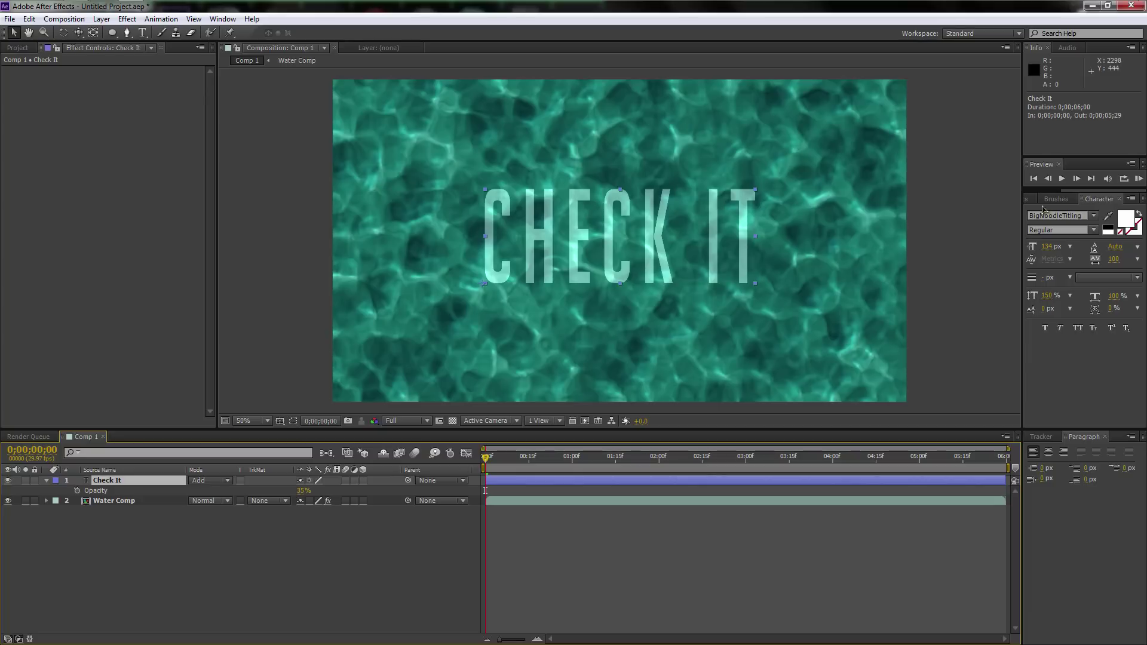
# - Search 'fast' in Effects & Presets and apply Fast Blur to the Check It layer
pyautogui.click(1025, 199)
pyautogui.click(1061, 214)
pyautogui.write('glass')
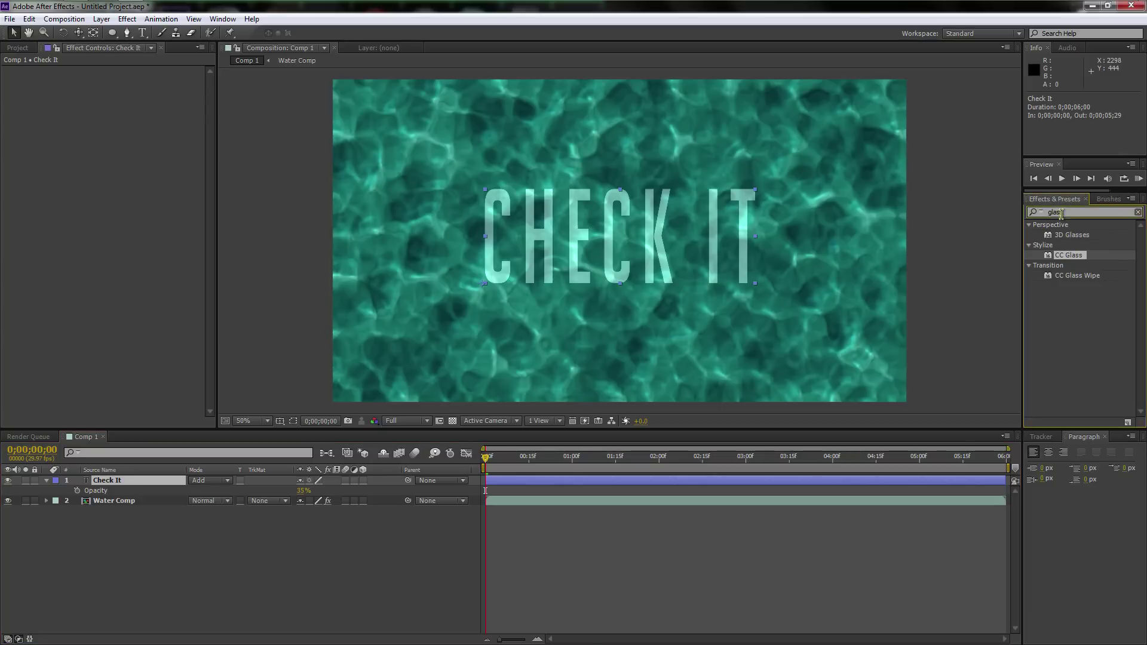
pyautogui.press('Return')
pyautogui.write('fast')
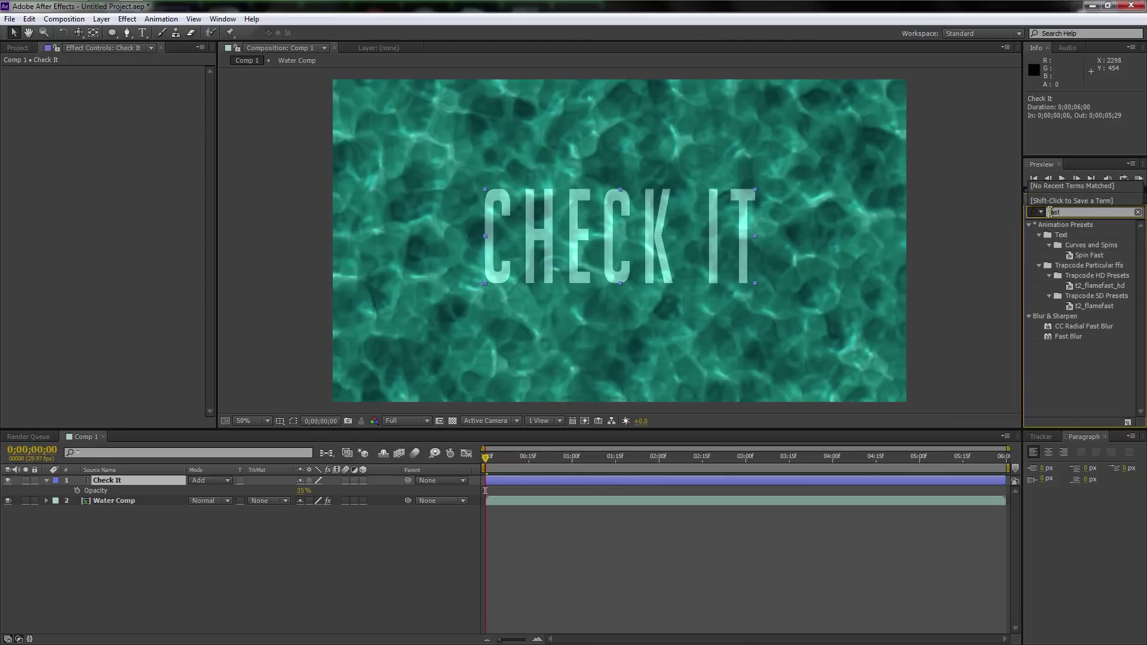
pyautogui.moveTo(1070, 337); pyautogui.dragTo(152, 486)
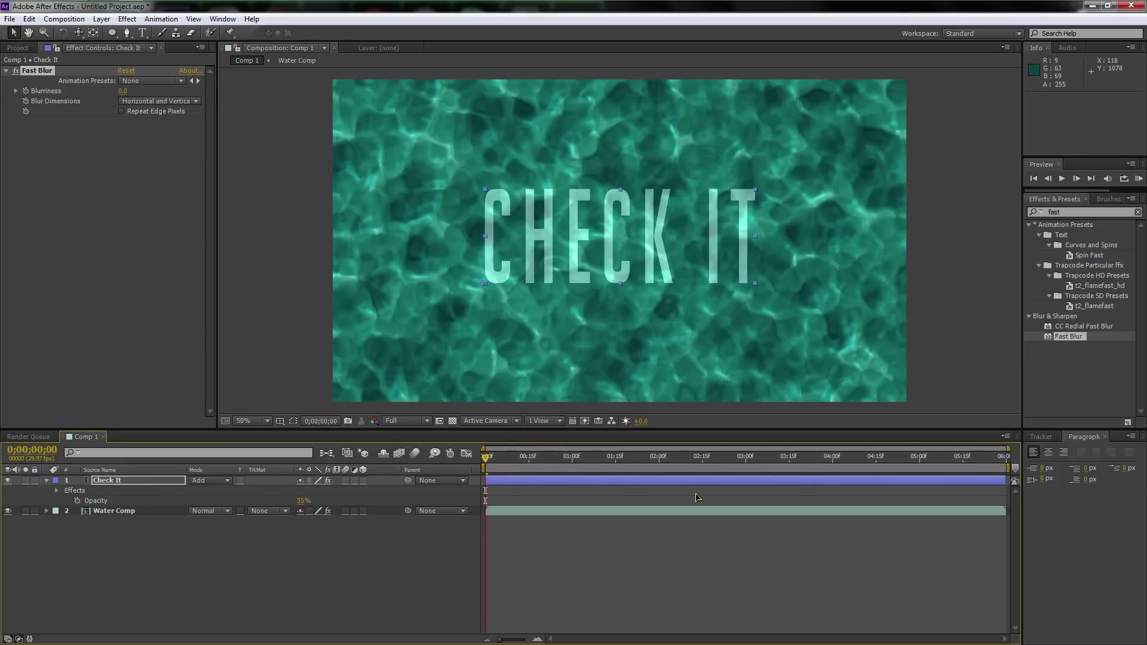
# - Keyframe Fast Blur Blurriness at 110 at 0;00 and 8 at 1;26
pyautogui.click(43, 94)
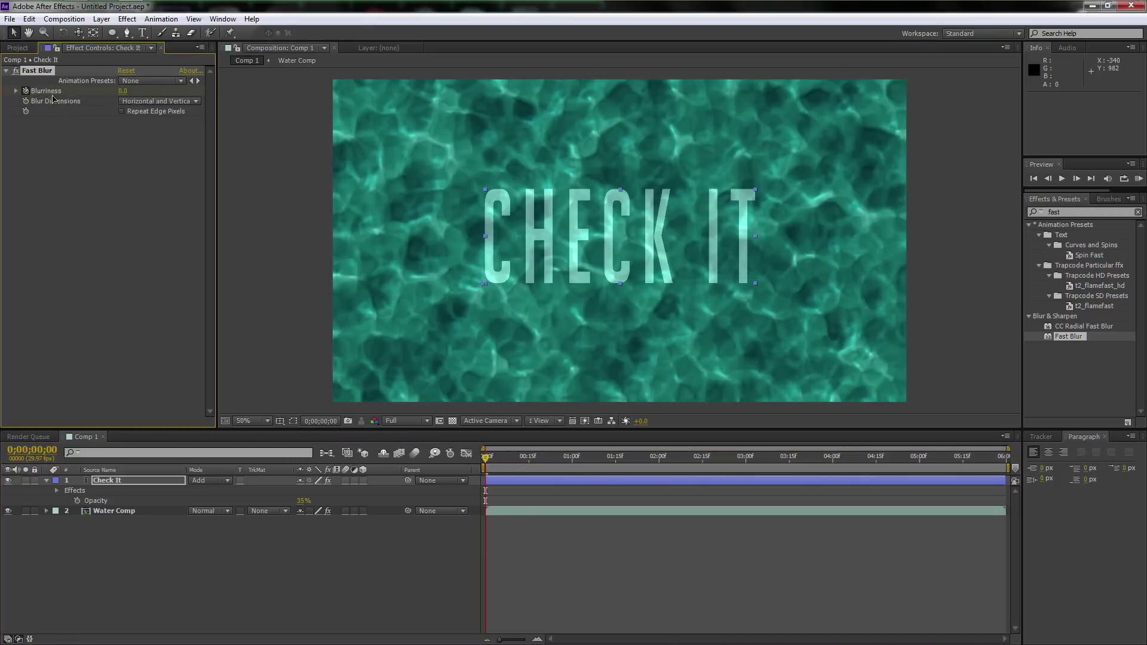
pyautogui.click(122, 91)
pyautogui.click(91, 217)
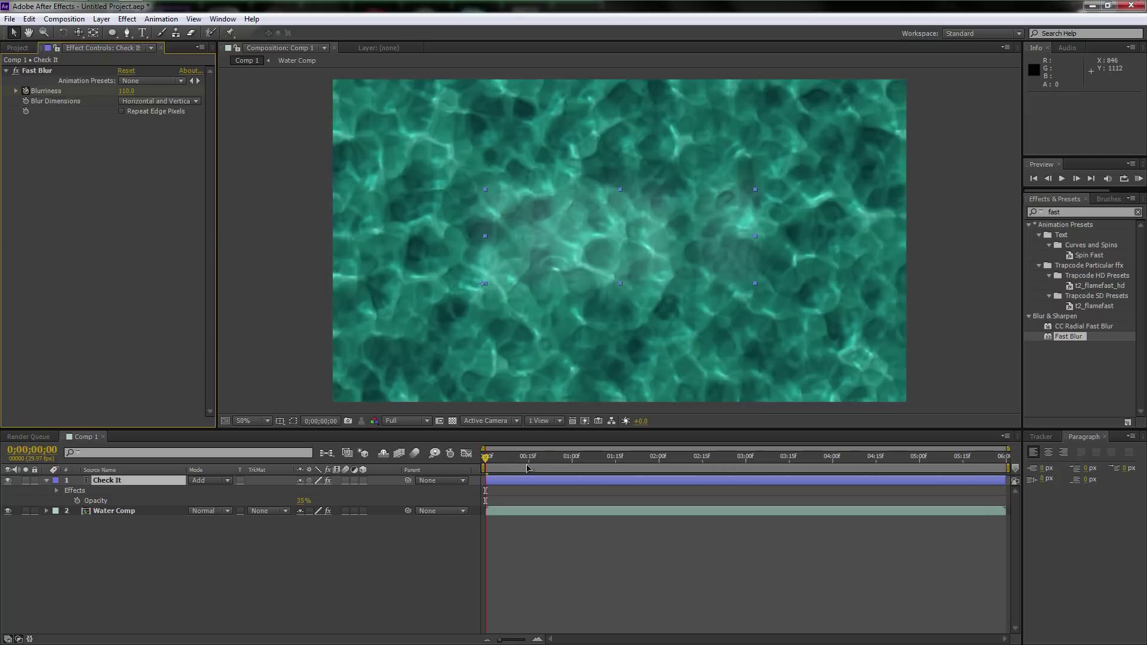
pyautogui.moveTo(488, 459); pyautogui.dragTo(646, 463)
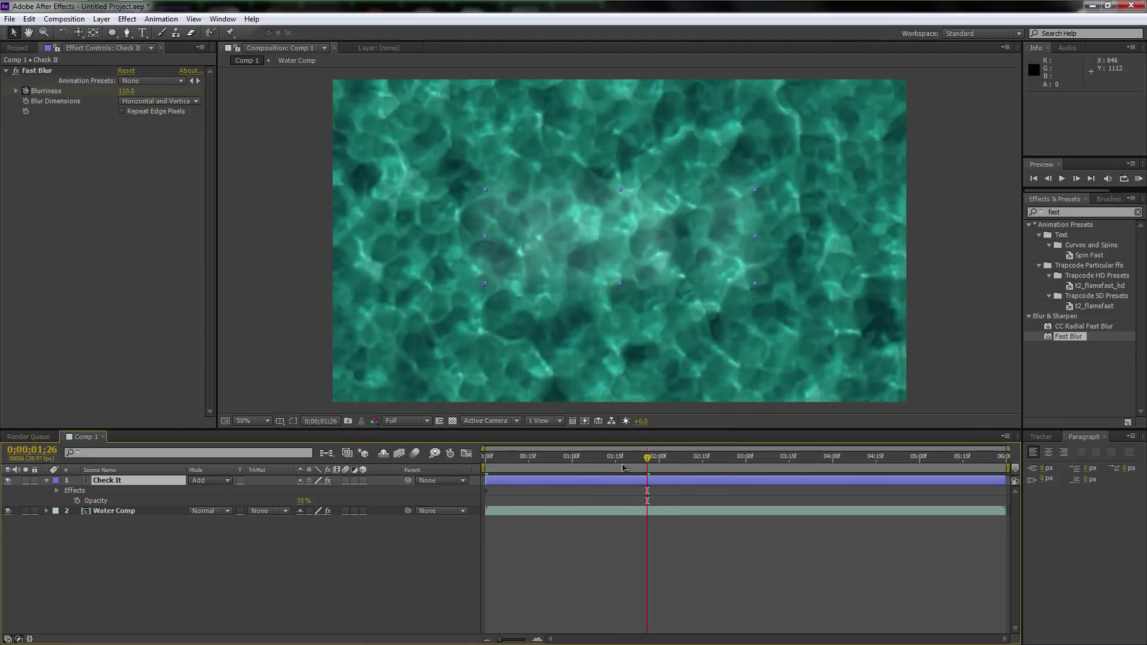
pyautogui.click(126, 91)
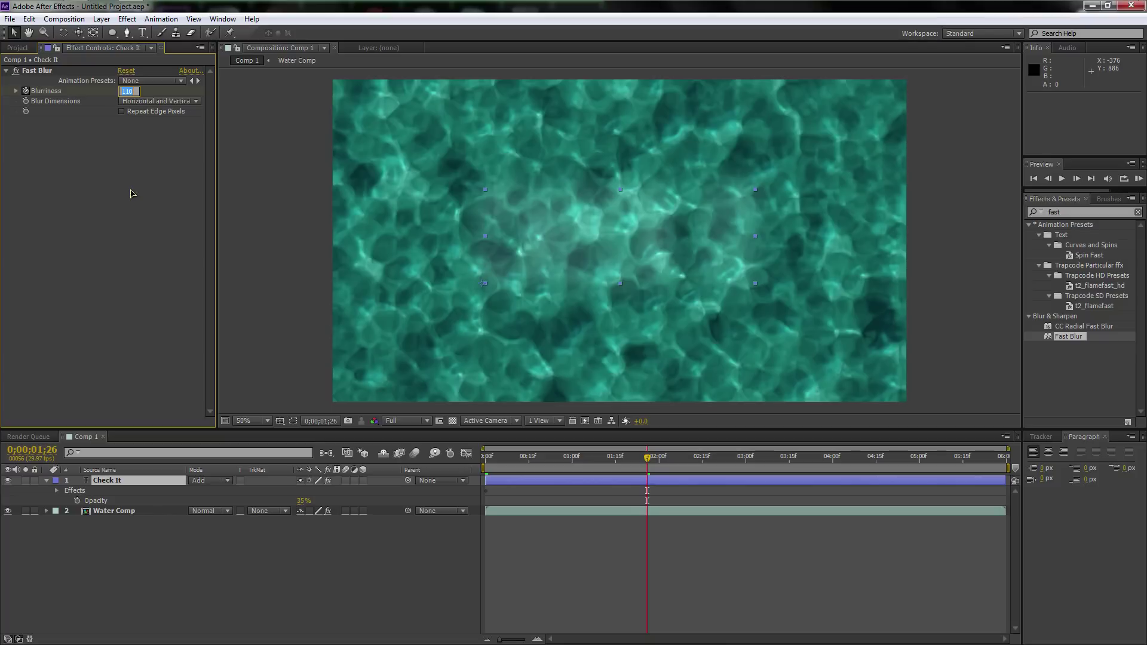
pyautogui.write('8')
pyautogui.press('Return')
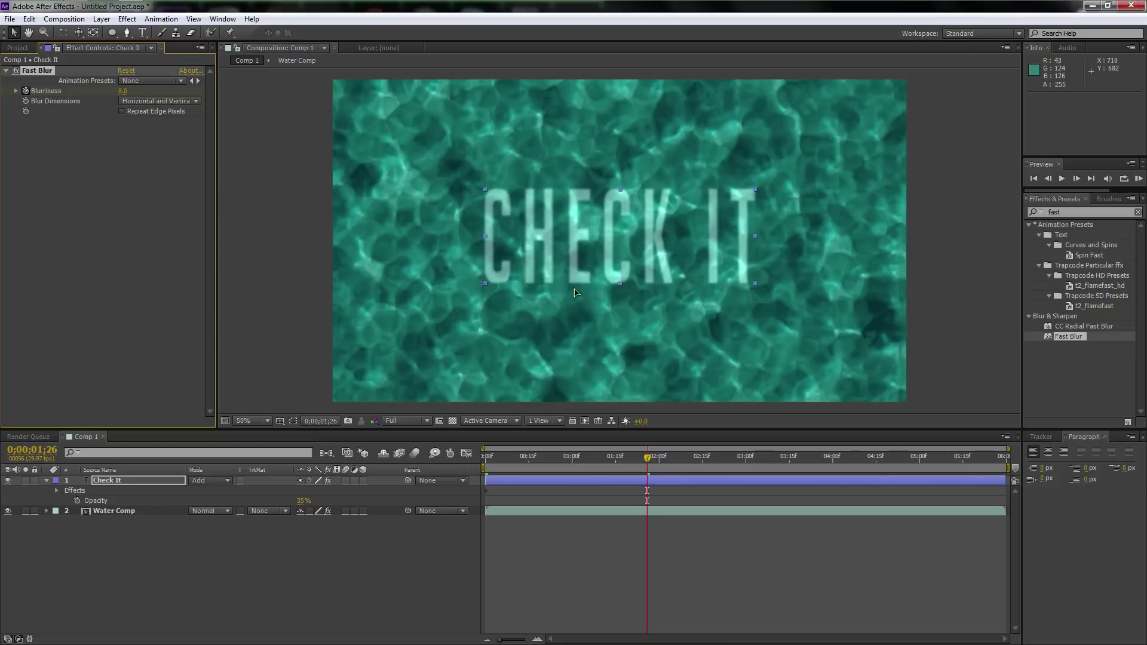
# - Deselect all and scrub the playhead back to preview the blur animation
pyautogui.hotkey('ctrl', 'shift', 'a')
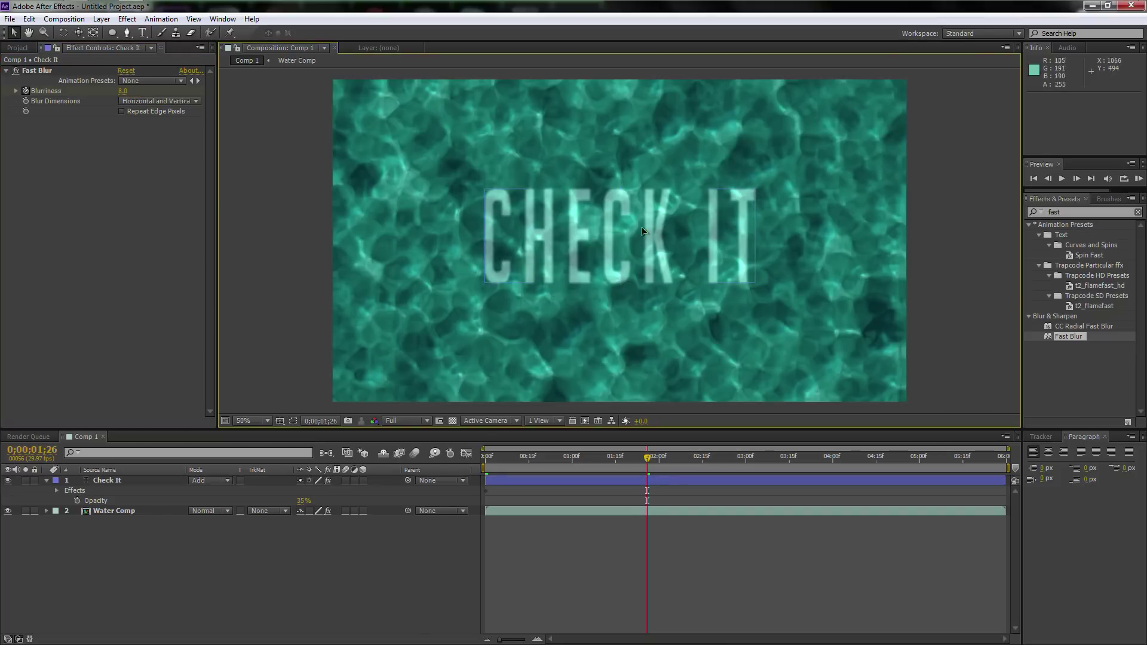
pyautogui.scroll(1, 624, 276)
pyautogui.scroll(-1, 623, 276)
pyautogui.moveTo(647, 458)
pyautogui.mouseDown()
pyautogui.moveTo(564, 458)
pyautogui.moveTo(647, 461)
pyautogui.mouseUp()
pyautogui.click(112, 482)
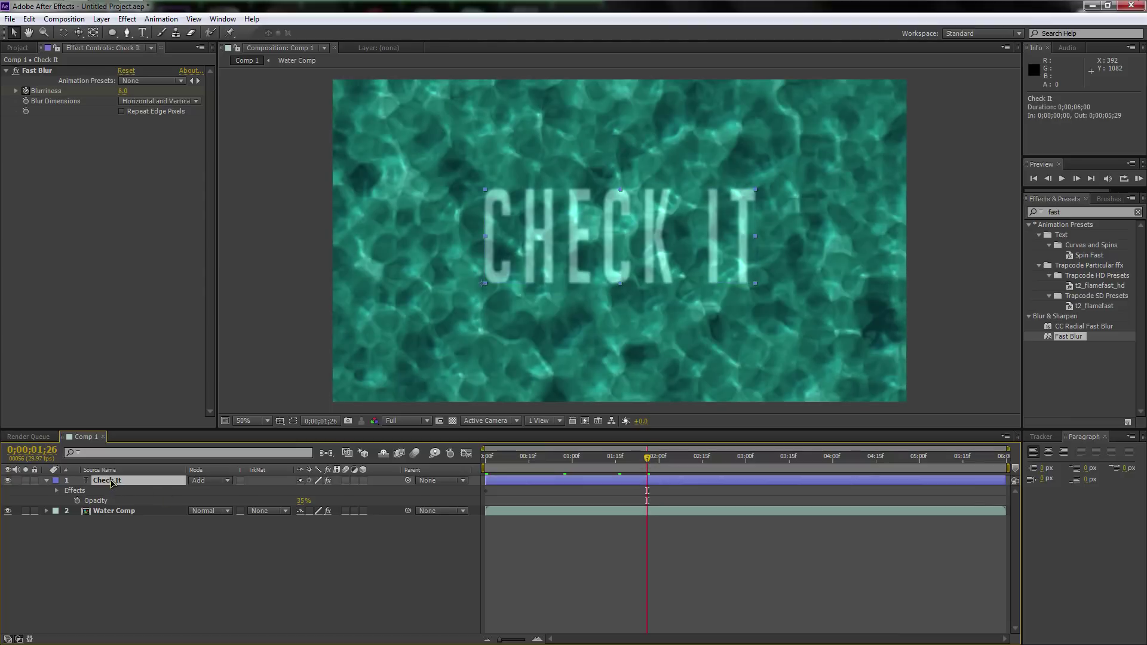
# - Reveal the Blurriness keyframes with U and scrub to 1;23, where Blurriness reads 8.7
pyautogui.press('u')
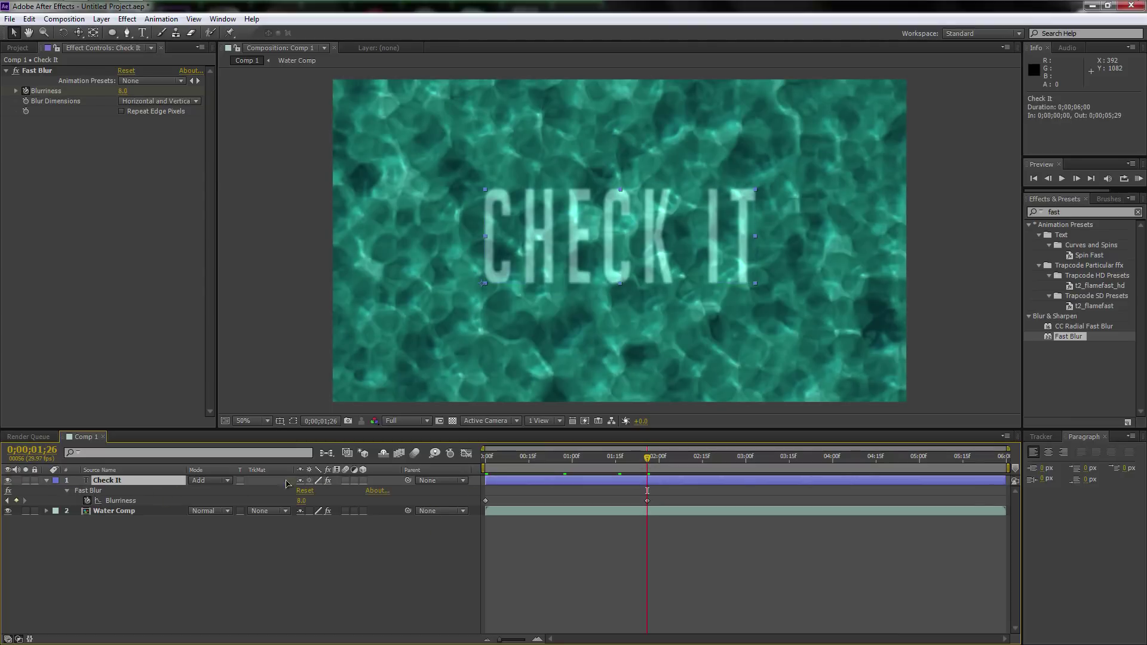
pyautogui.click(648, 501)
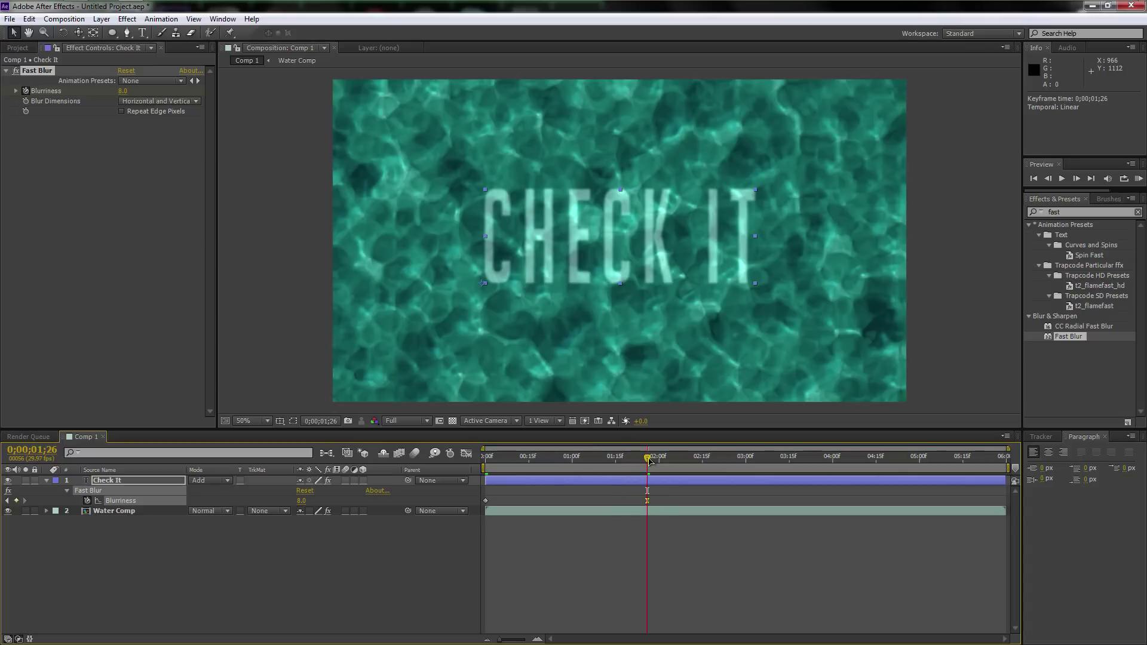
pyautogui.moveTo(649, 460)
pyautogui.mouseDown()
pyautogui.moveTo(622, 465)
pyautogui.moveTo(700, 460)
pyautogui.moveTo(658, 458)
pyautogui.mouseUp()
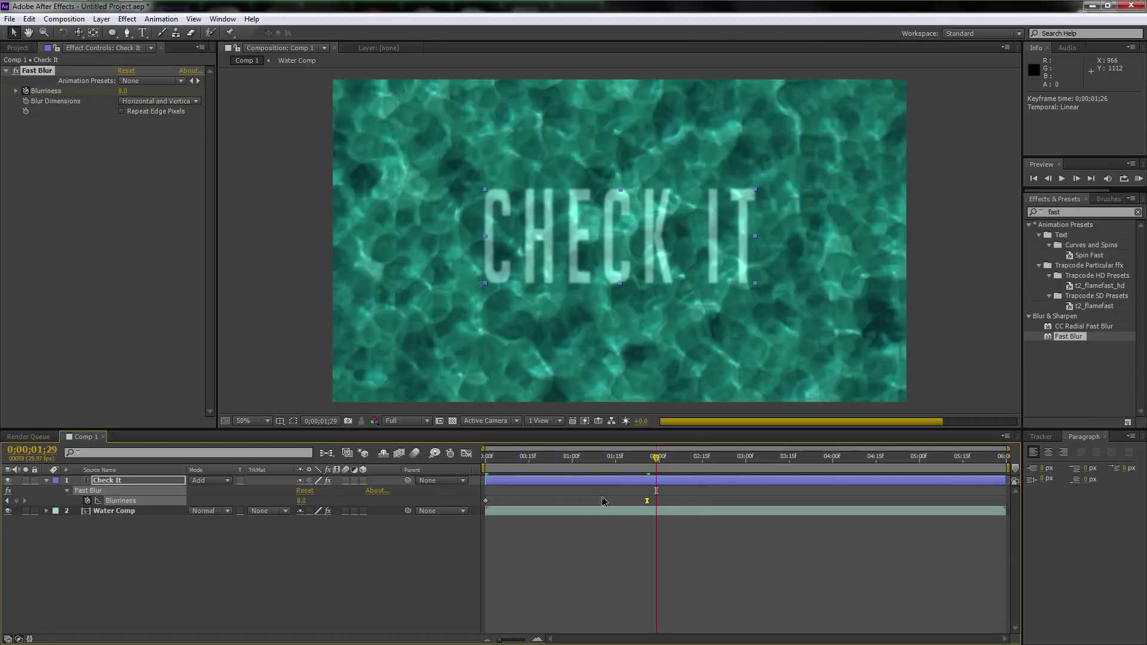
pyautogui.click(126, 483)
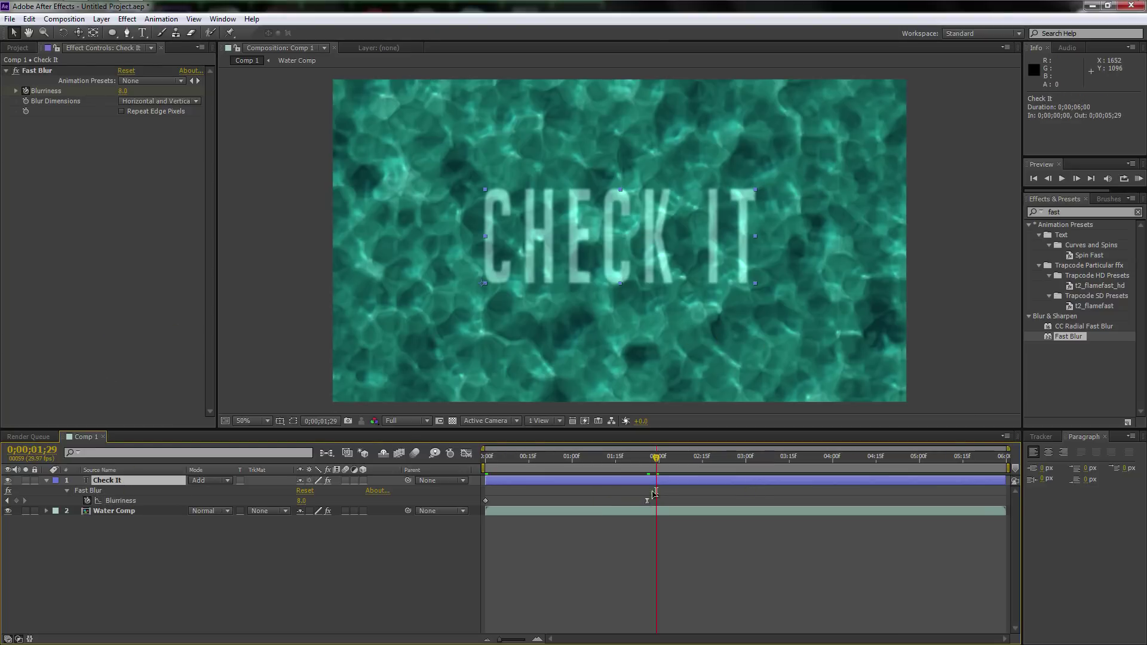
pyautogui.click(639, 458)
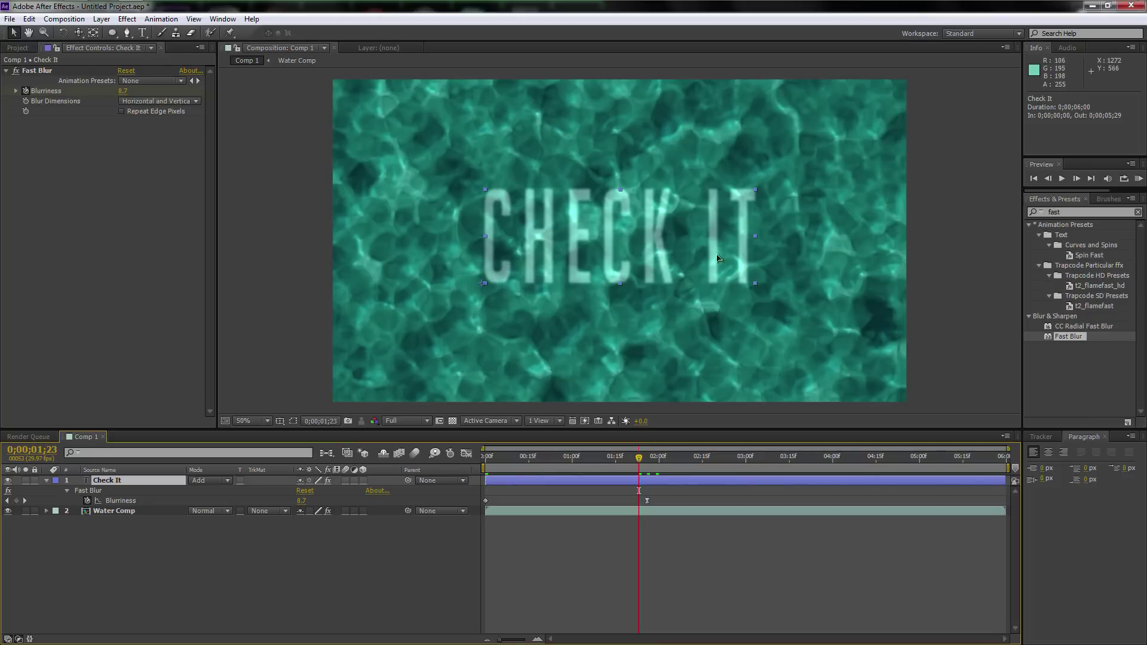
# - Search 'tur' and apply Turbulent Displace to the Check It layer below Fast Blur
pyautogui.click(1072, 211)
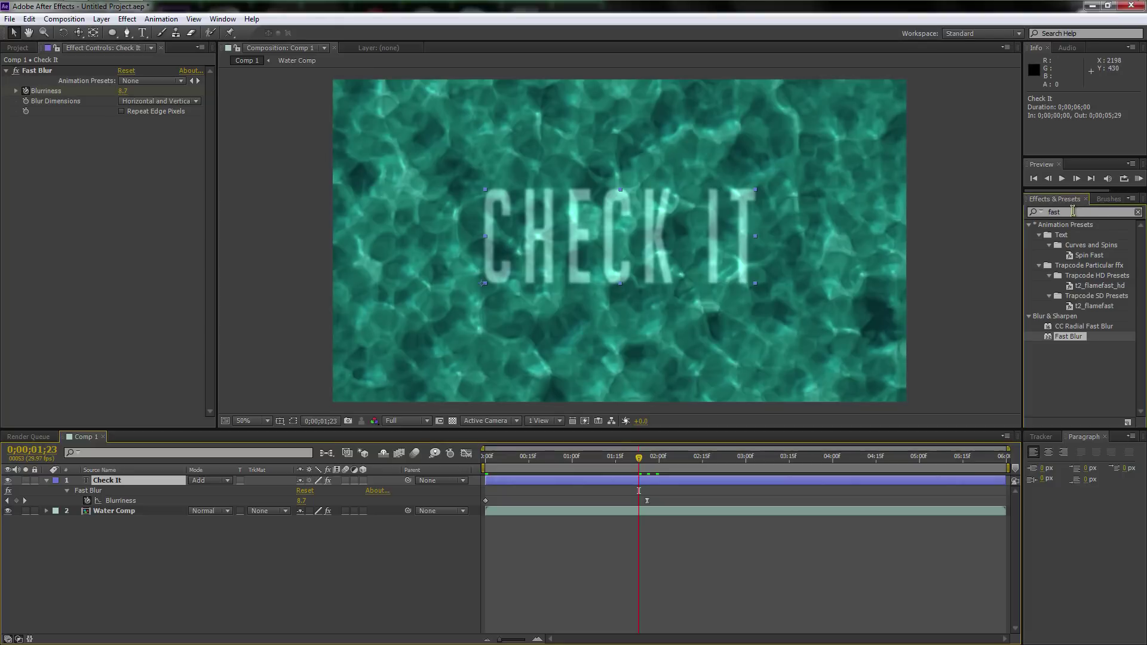
pyautogui.doubleClick(1073, 212)
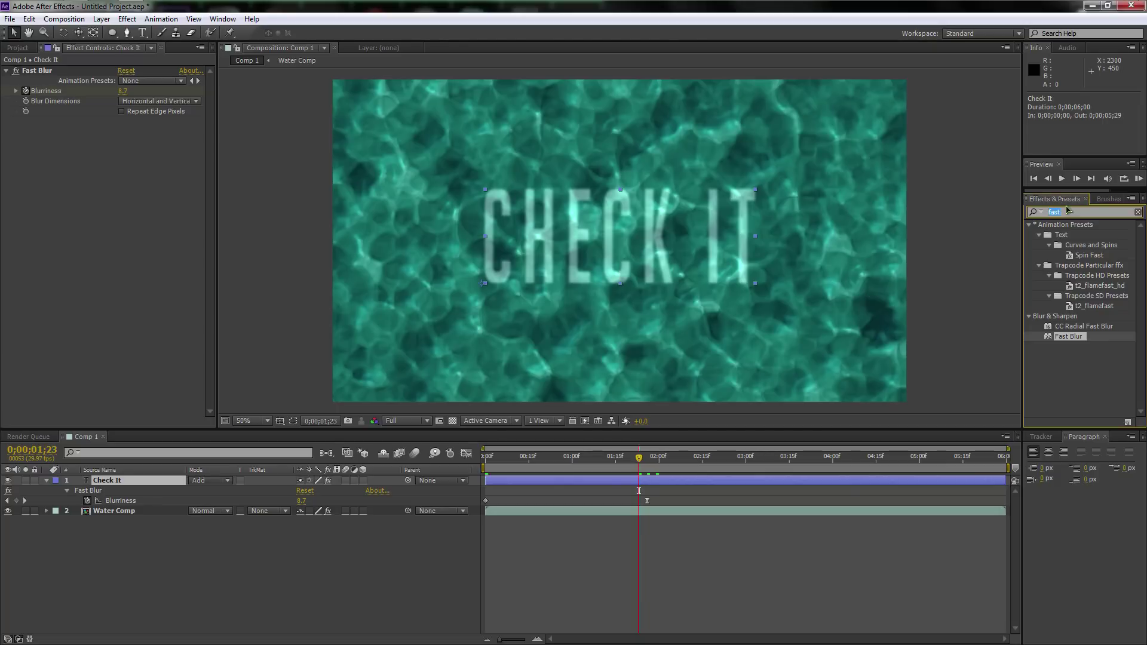
pyautogui.write('tur')
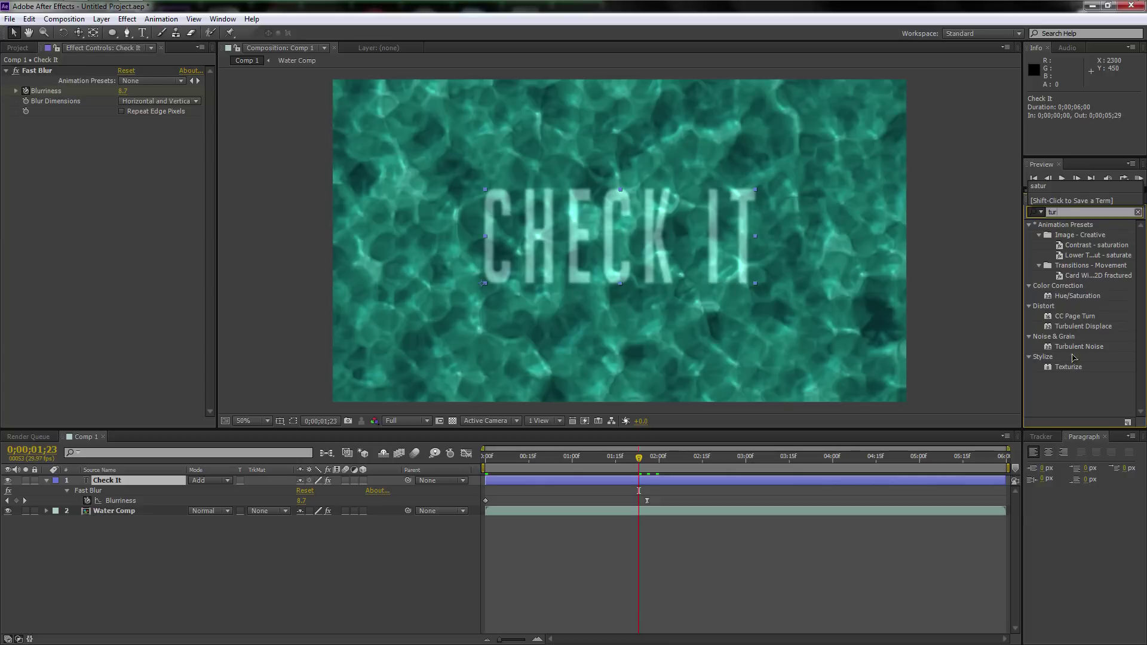
pyautogui.click(1072, 330)
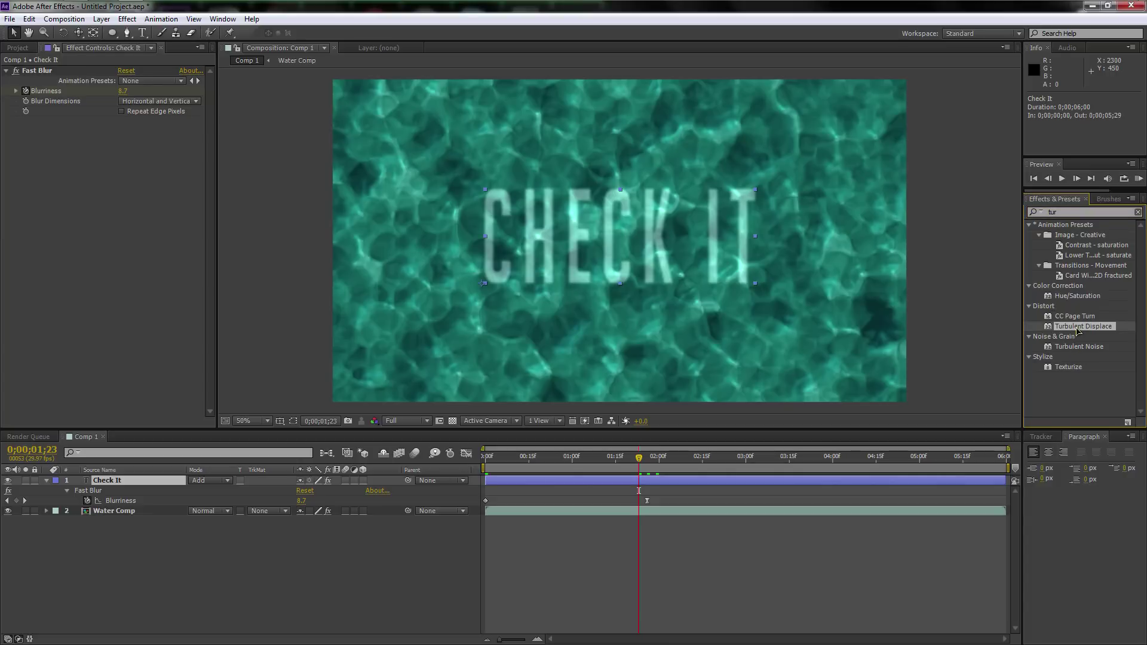
pyautogui.moveTo(1085, 329); pyautogui.dragTo(105, 228)
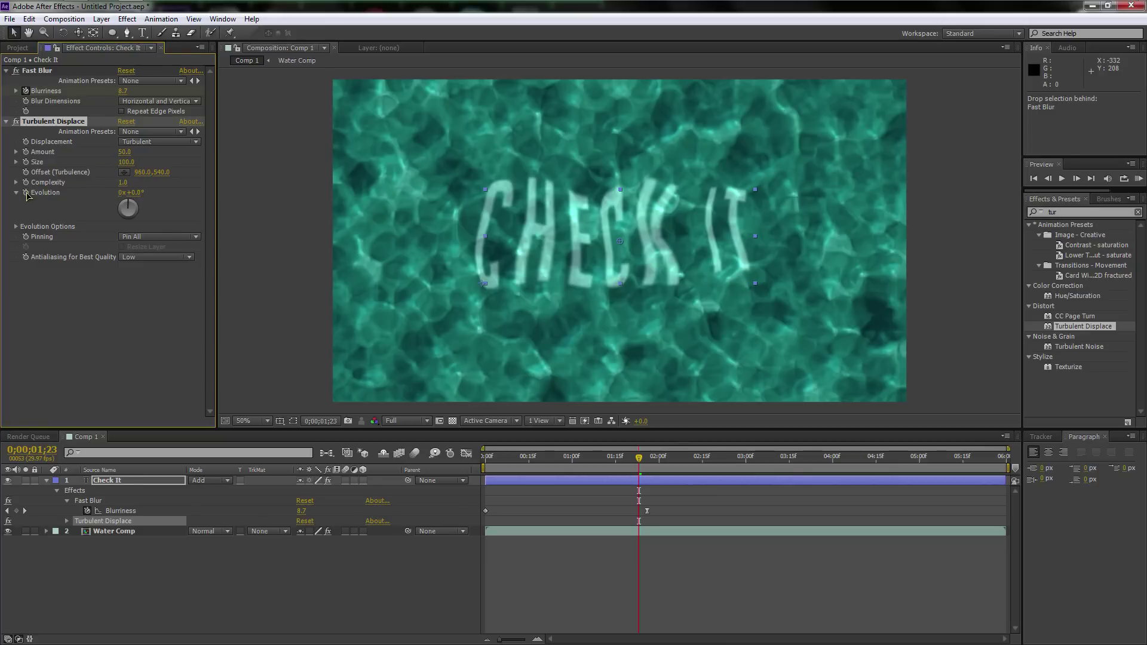
# - Drive Turbulent Displace Evolution with the expression time*150 and lower Amount to about 34
pyautogui.keyDown('alt'); pyautogui.click(27, 193); pyautogui.keyUp('alt')
pyautogui.write('time*150')
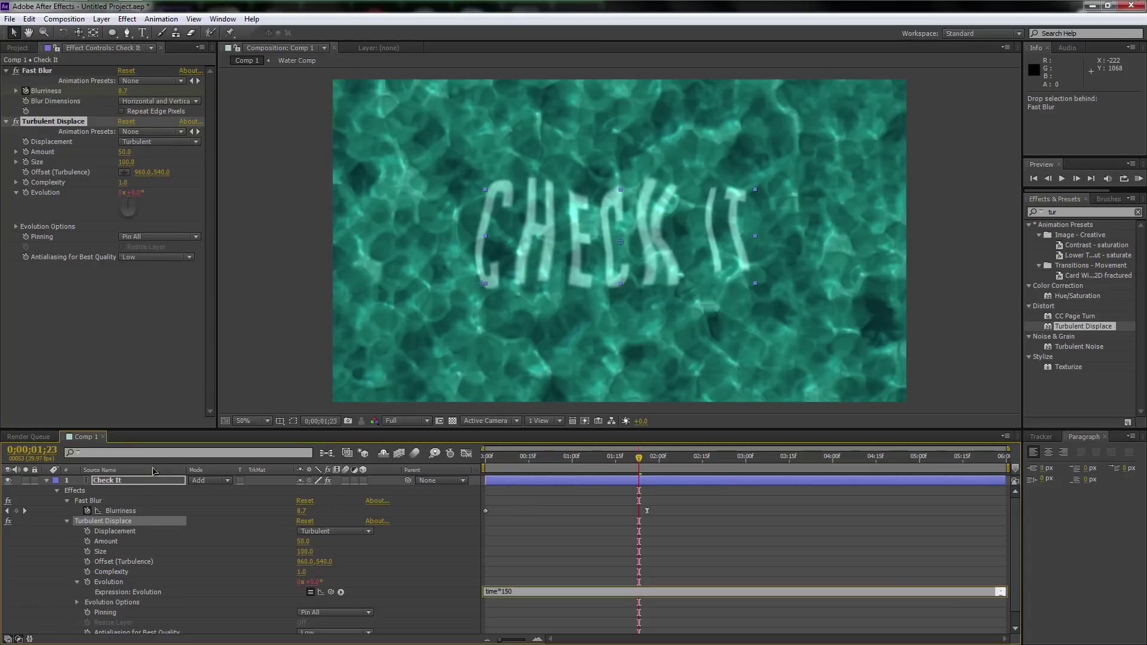
pyautogui.click(118, 526)
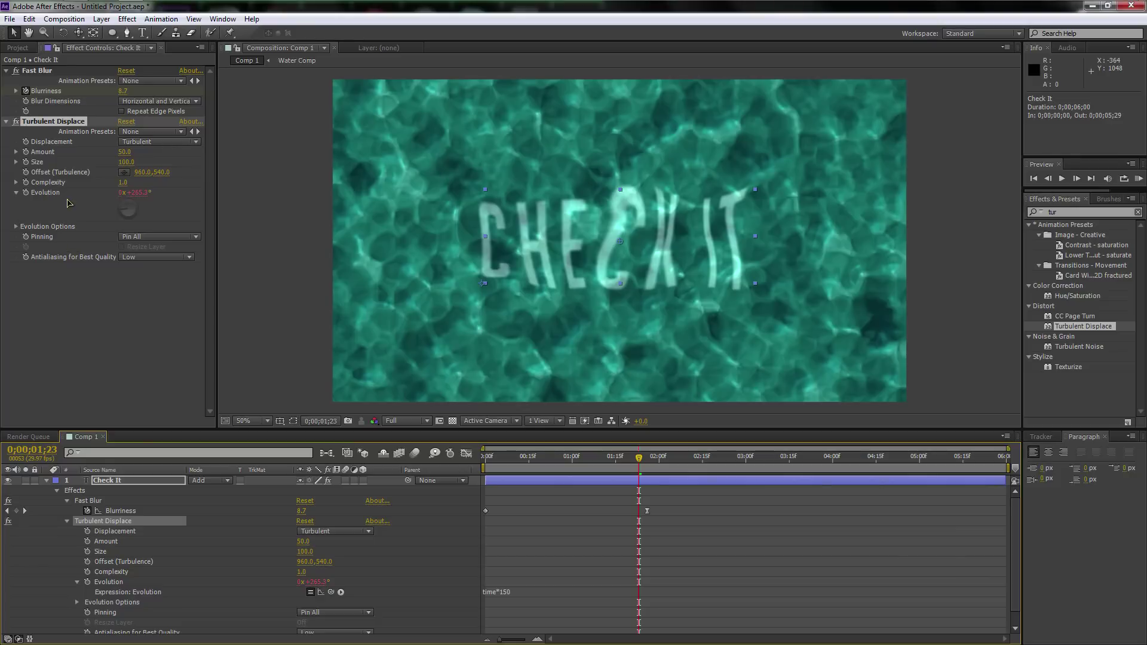
pyautogui.click(54, 124)
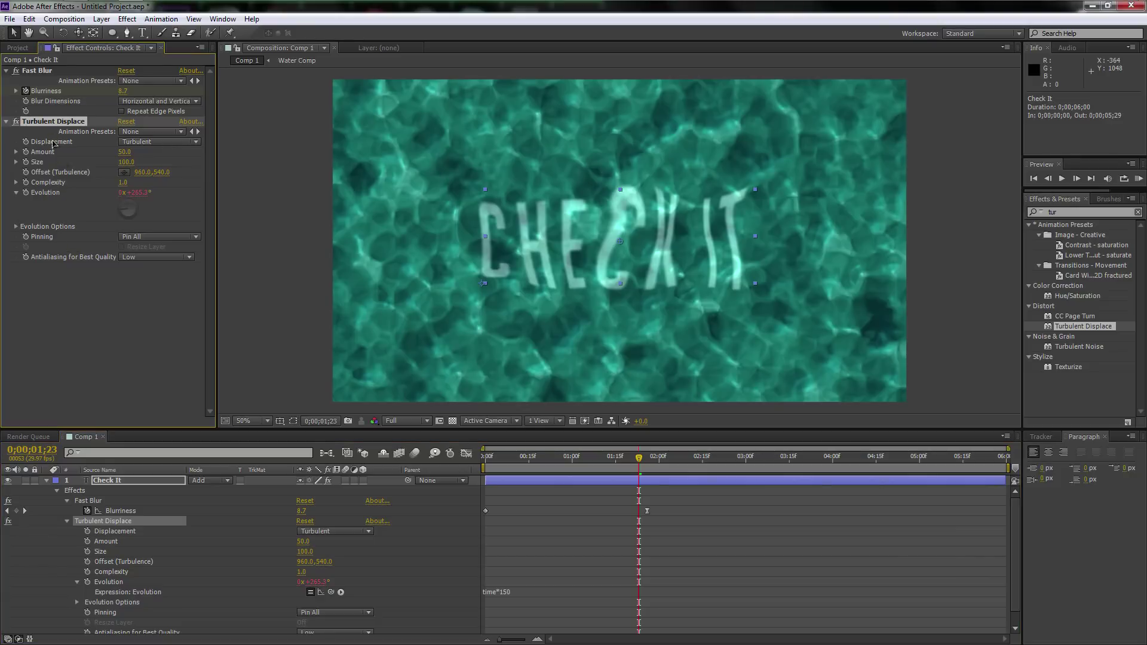
pyautogui.moveTo(123, 153); pyautogui.dragTo(107, 156)
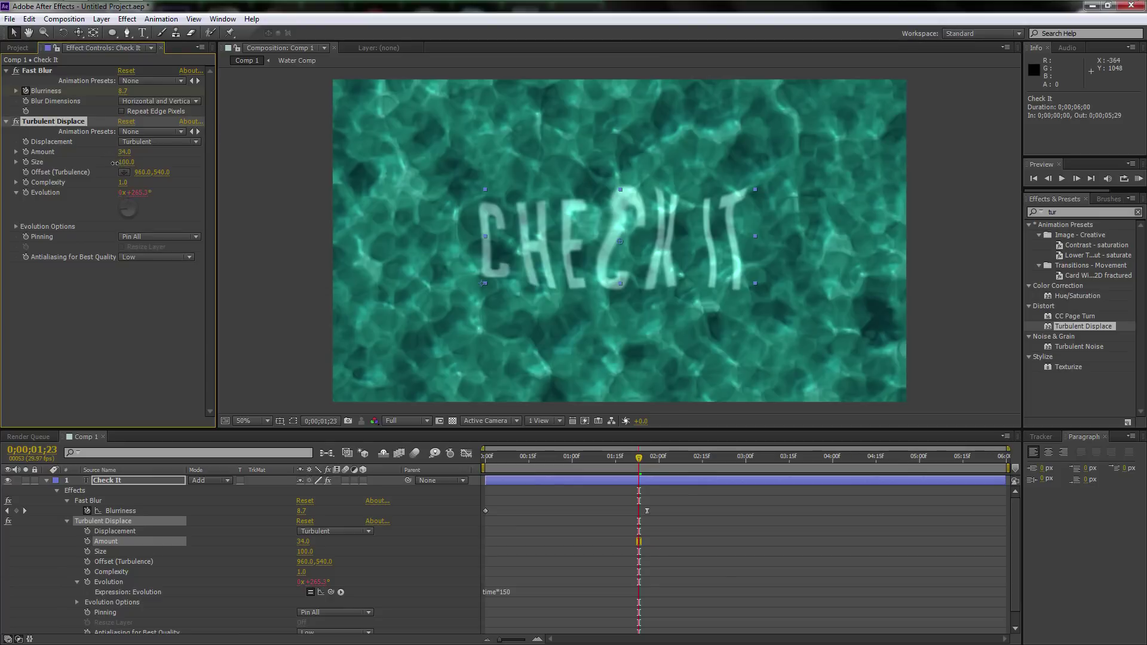
# - Shrink the Turbulent Displace Size and settle Amount at 32, scrubbing the timeline to compare
pyautogui.moveTo(123, 162); pyautogui.dragTo(77, 171)
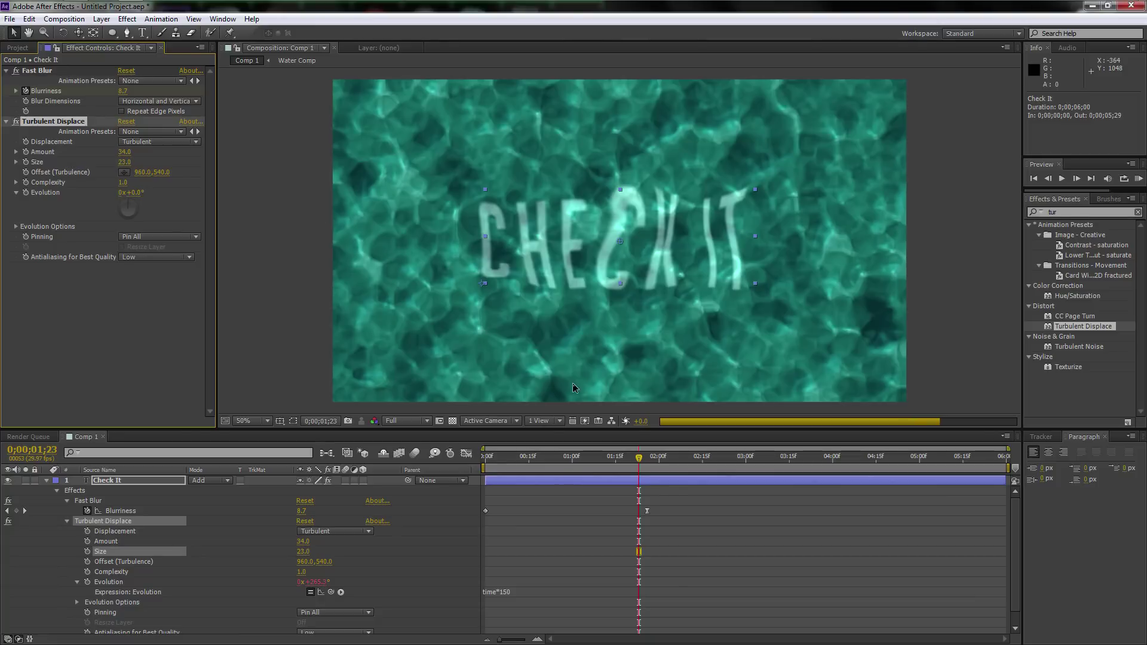
pyautogui.moveTo(646, 468); pyautogui.dragTo(723, 465)
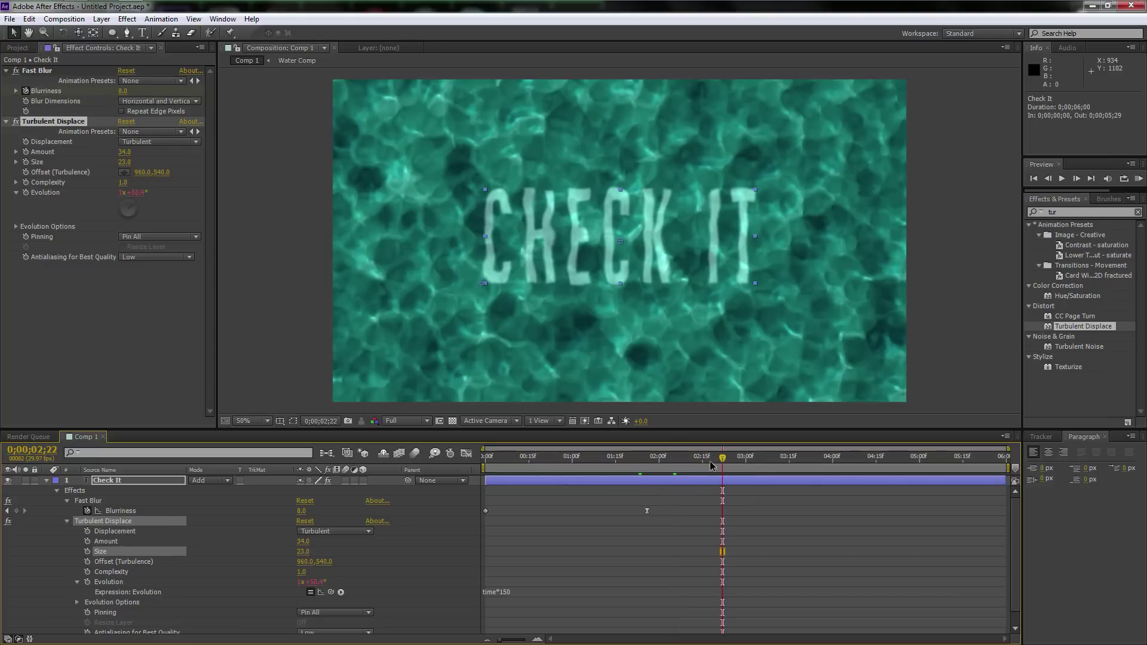
pyautogui.moveTo(124, 152); pyautogui.dragTo(132, 153)
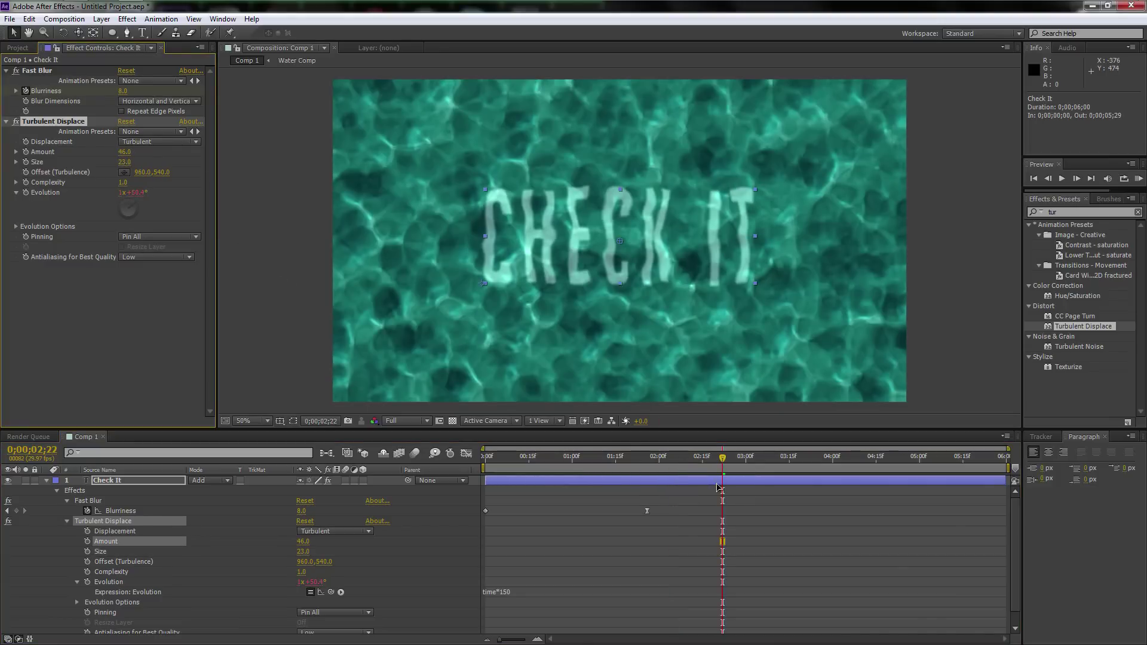
pyautogui.moveTo(723, 463); pyautogui.dragTo(655, 462)
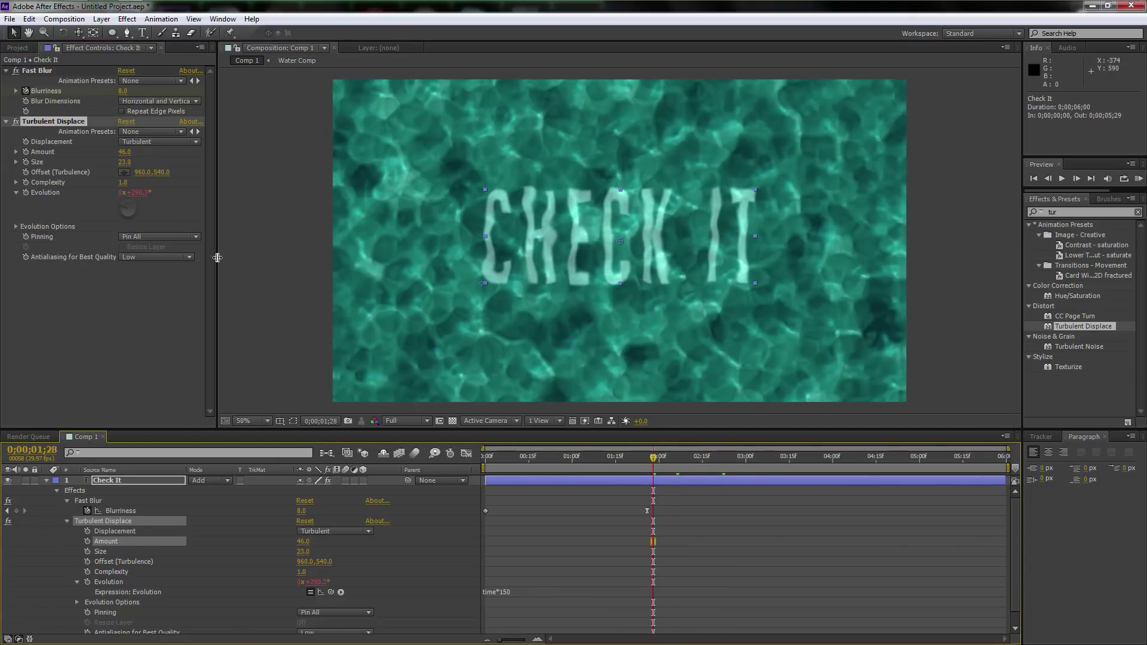
pyautogui.moveTo(125, 153); pyautogui.dragTo(114, 152)
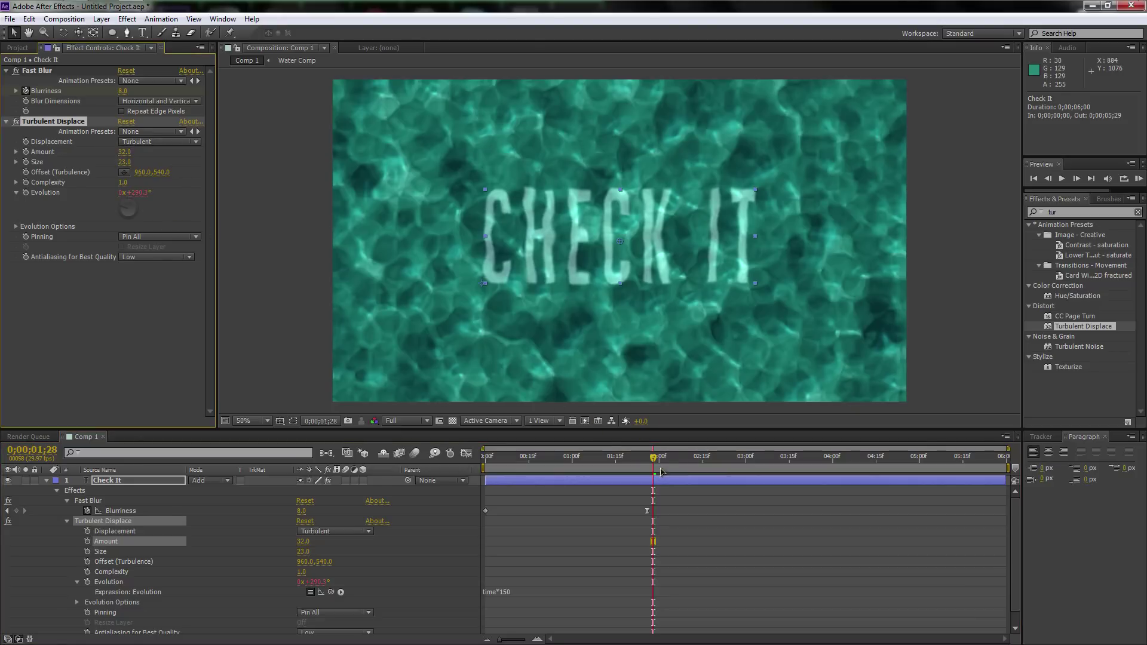
pyautogui.moveTo(655, 464); pyautogui.dragTo(815, 463)
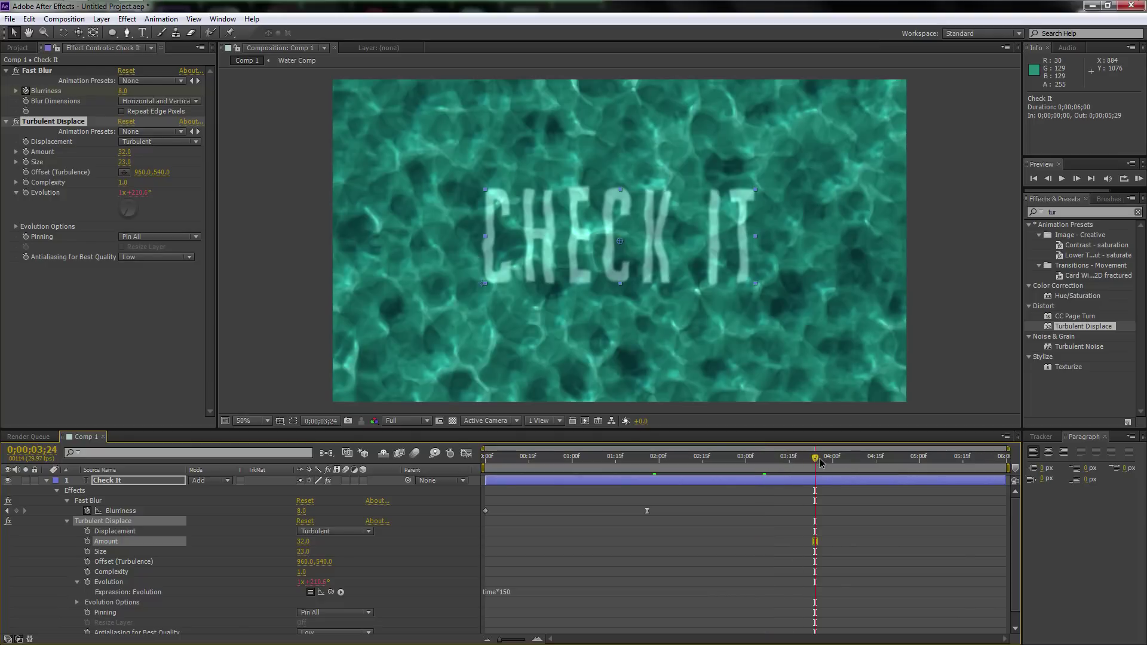
pyautogui.click(135, 482)
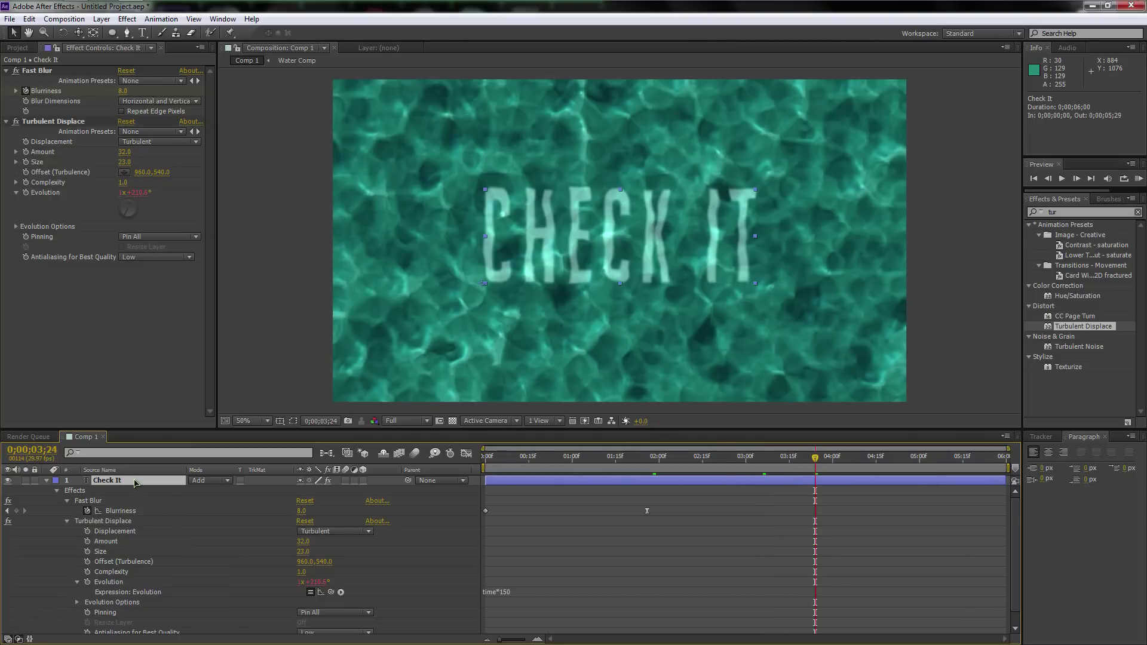
# - Scale the Check It layer to 253% and nudge the text slightly left and down
pyautogui.press('s')
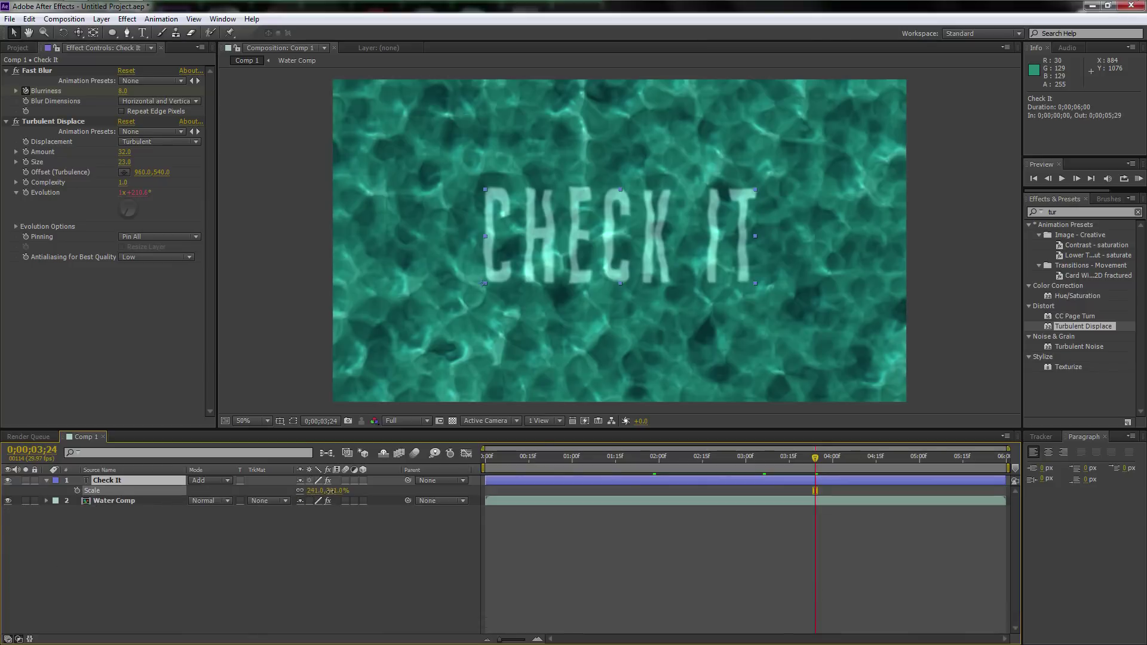
pyautogui.moveTo(330, 491); pyautogui.dragTo(346, 499)
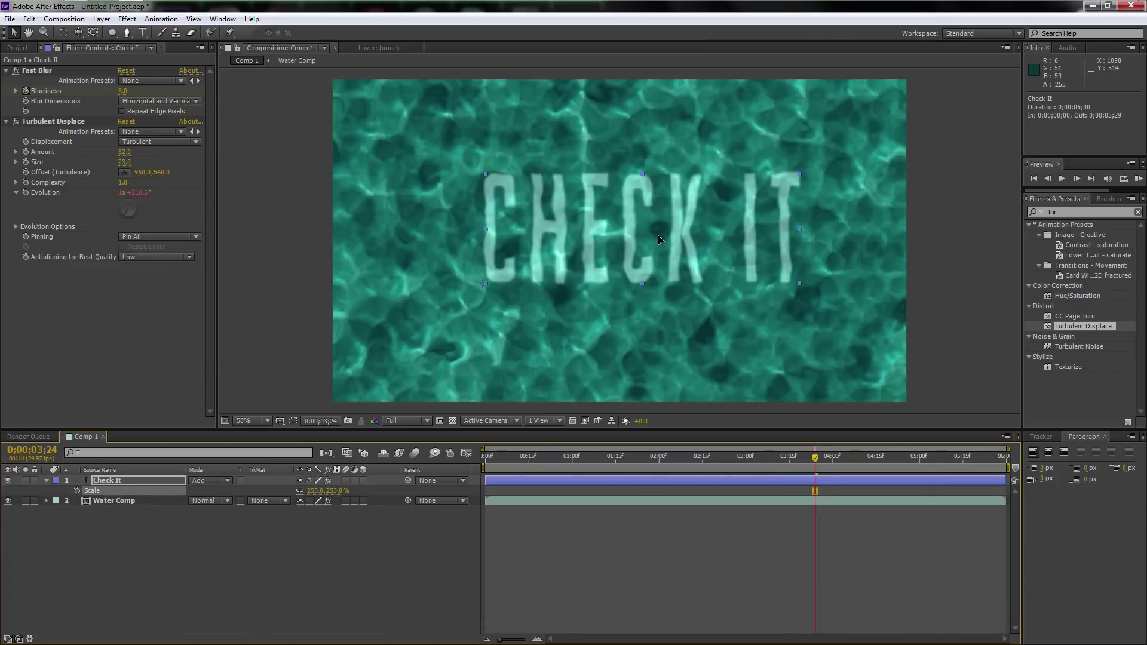
pyautogui.moveTo(659, 239); pyautogui.dragTo(647, 251)
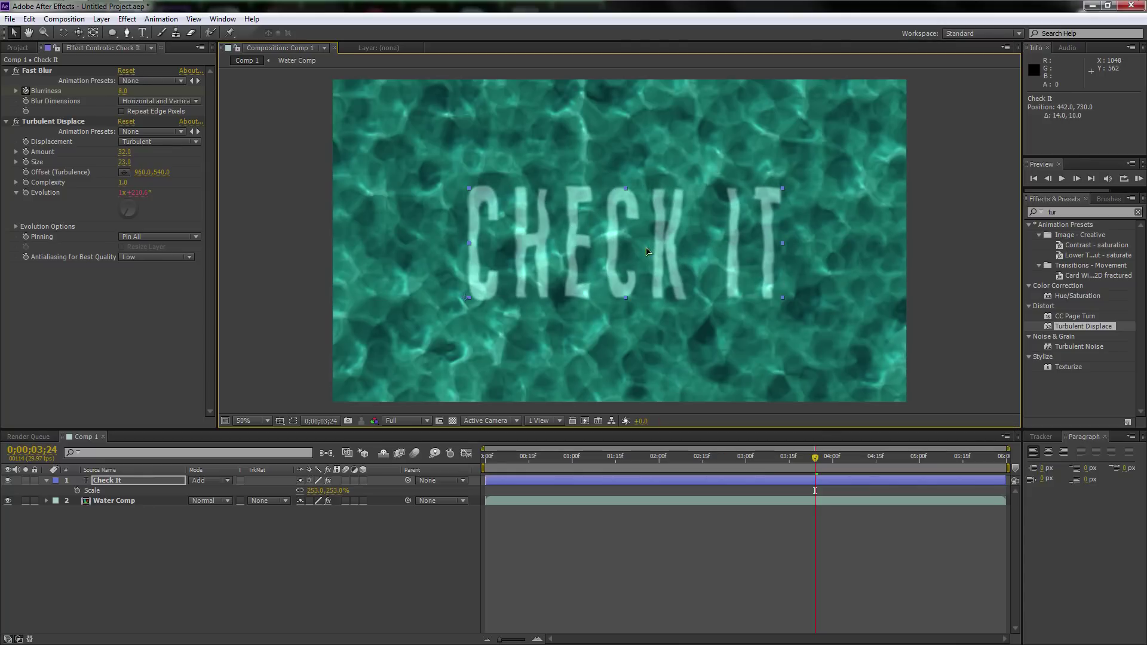
pyautogui.press(',')
pyautogui.press(',')
pyautogui.press('.')
pyautogui.press('.')
pyautogui.press(',')
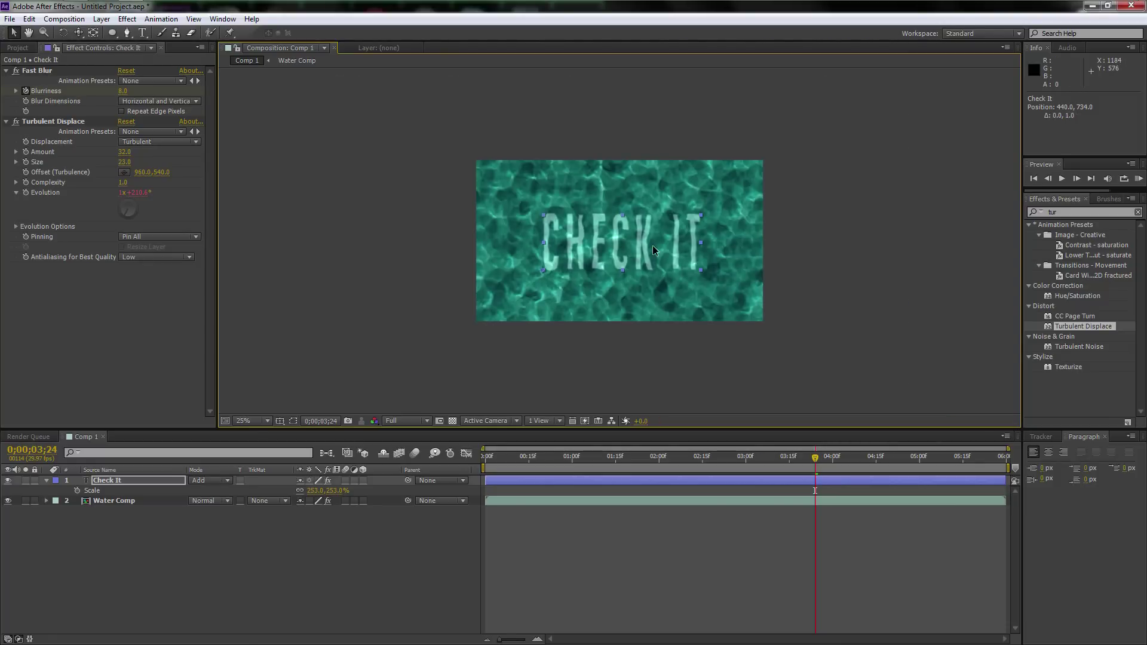
pyautogui.press('.')
pyautogui.press('.')
pyautogui.press('.')
pyautogui.press('.')
pyautogui.press('.')
pyautogui.press(',')
pyautogui.press(',')
pyautogui.press(',')
pyautogui.press(',')
pyautogui.press('.')
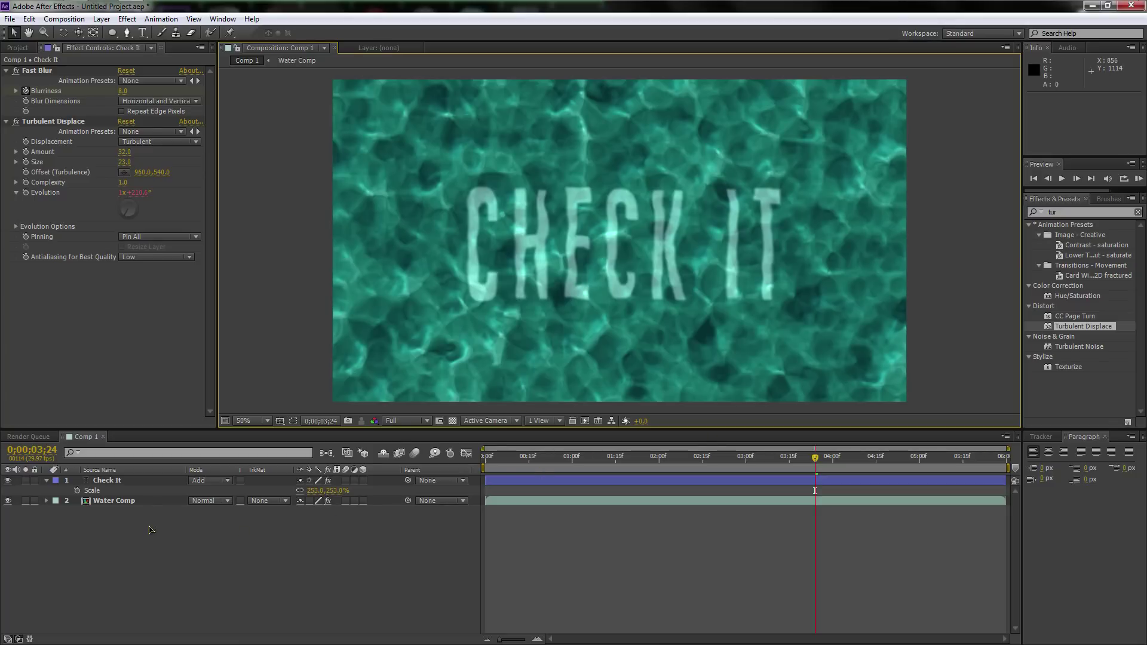
# - Add two new adjustment layers to Comp 1 above Check It and Water Comp
pyautogui.rightClick(144, 527)
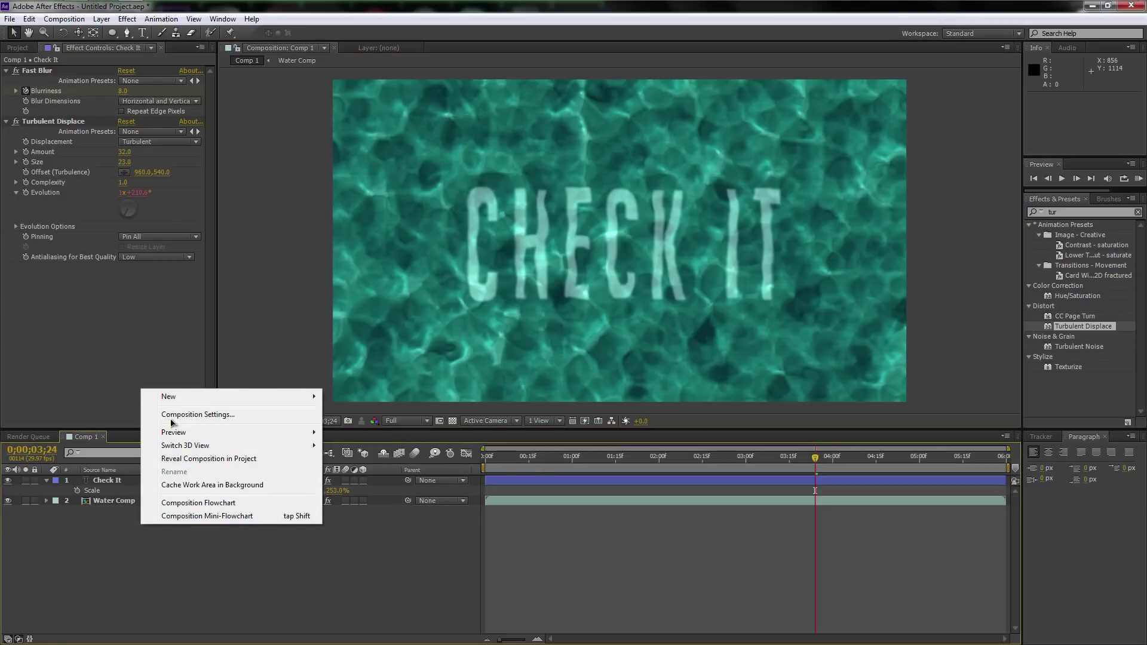
pyautogui.moveTo(171, 399)
pyautogui.click(172, 540)
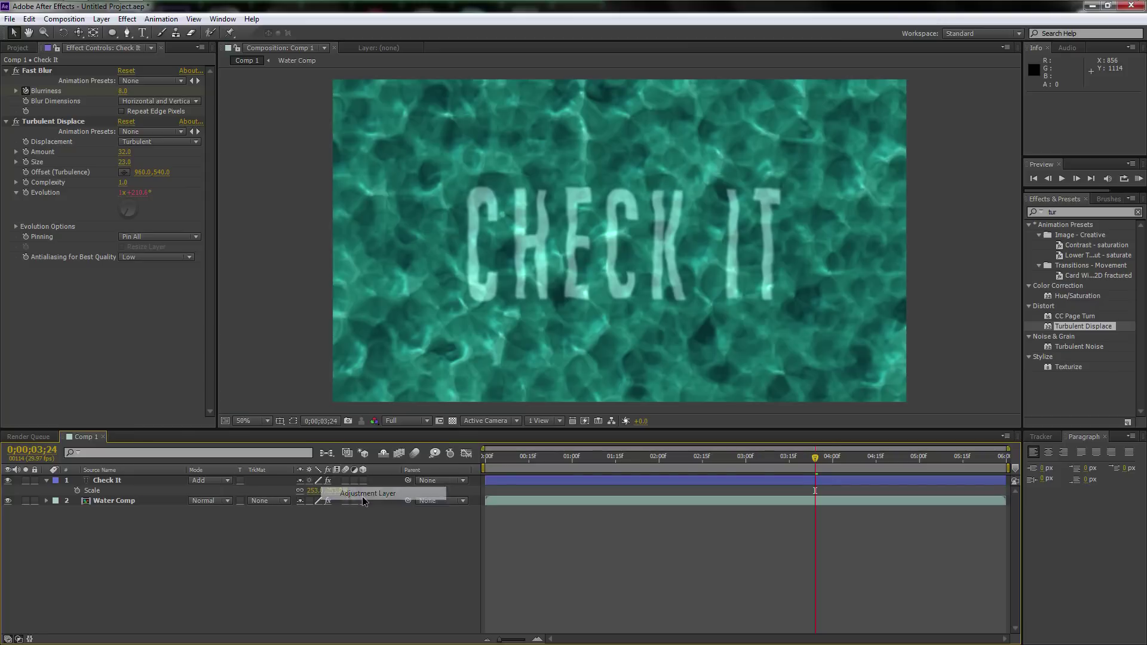
pyautogui.rightClick(127, 557)
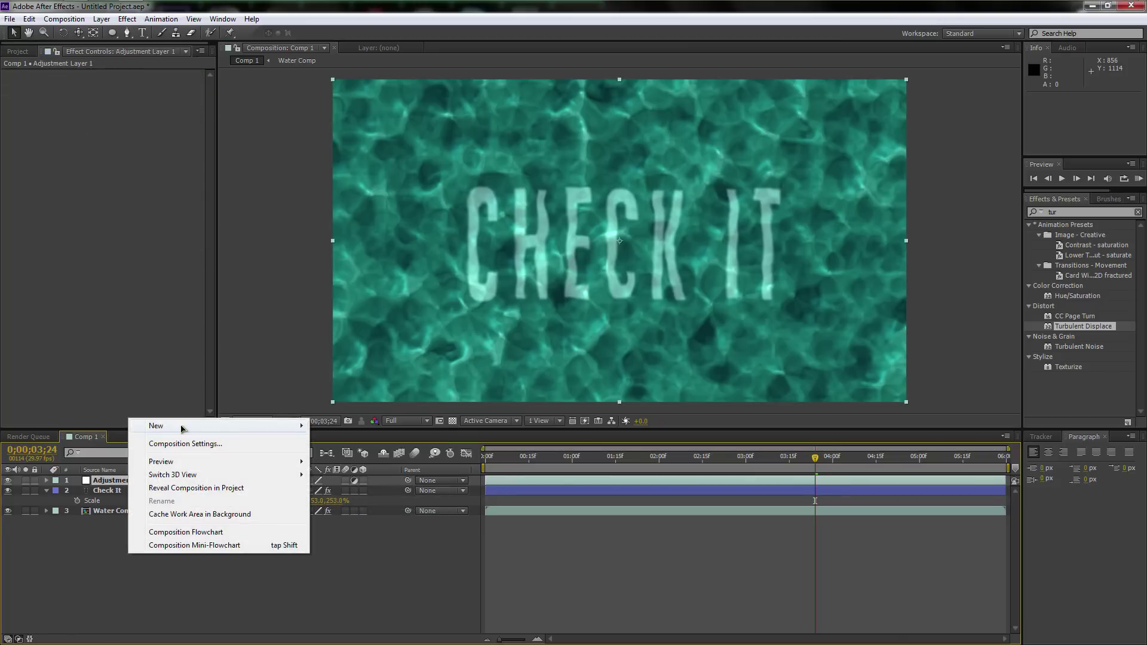
pyautogui.moveTo(174, 426)
pyautogui.click(363, 525)
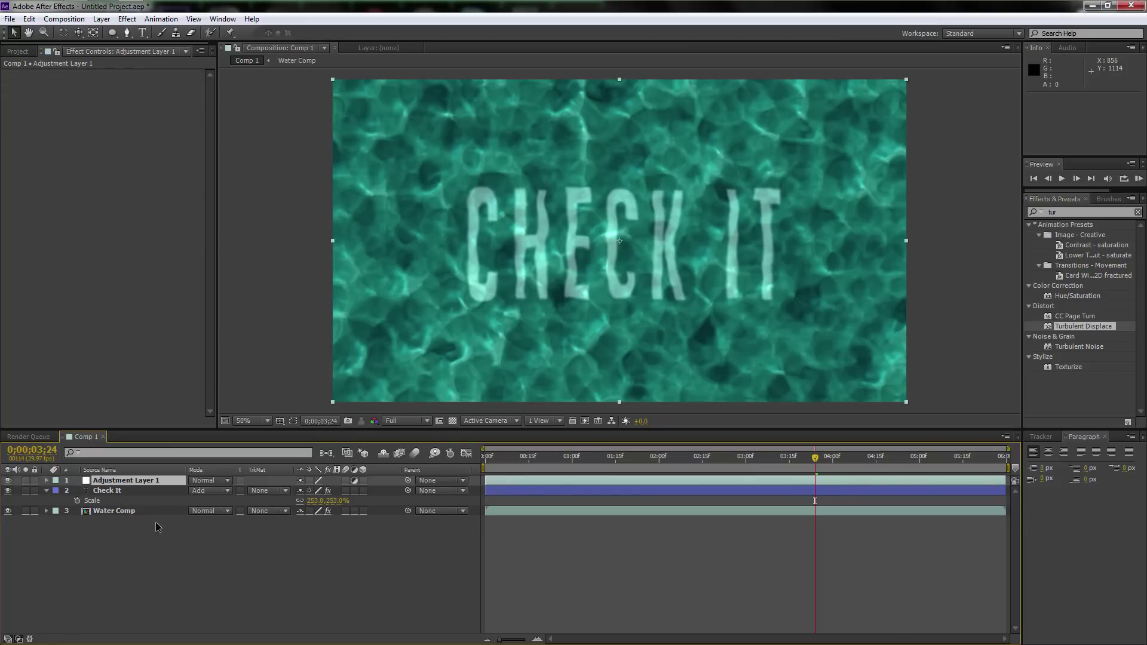
# - Rename the two adjustment layers DOF and Viggy
pyautogui.click(125, 491)
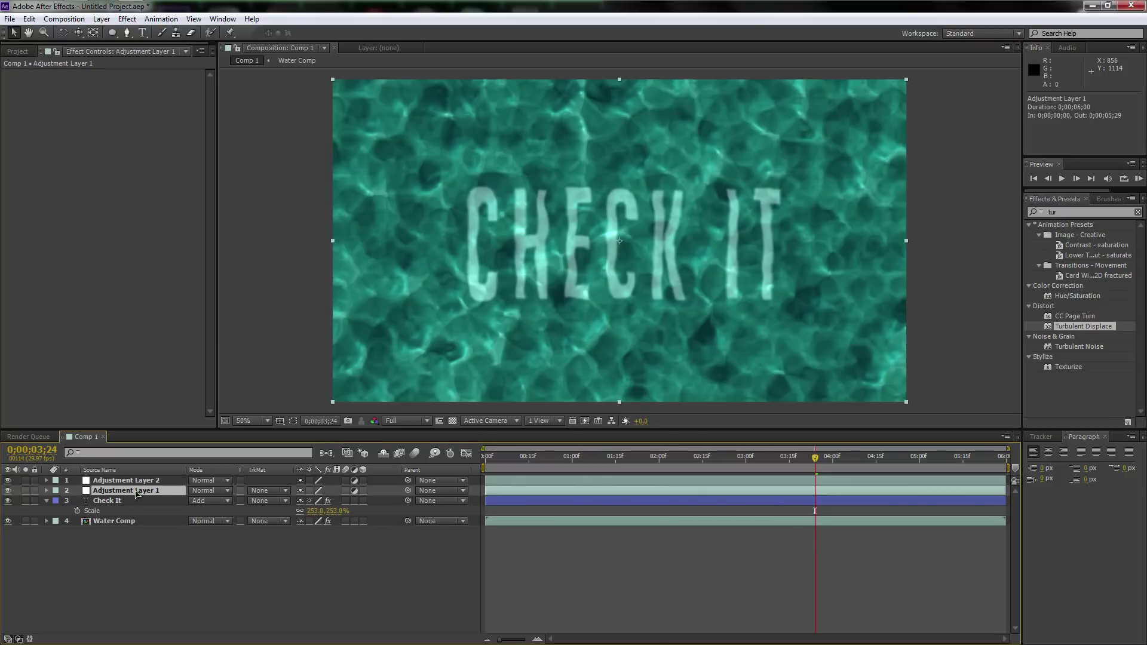
pyautogui.press('Return')
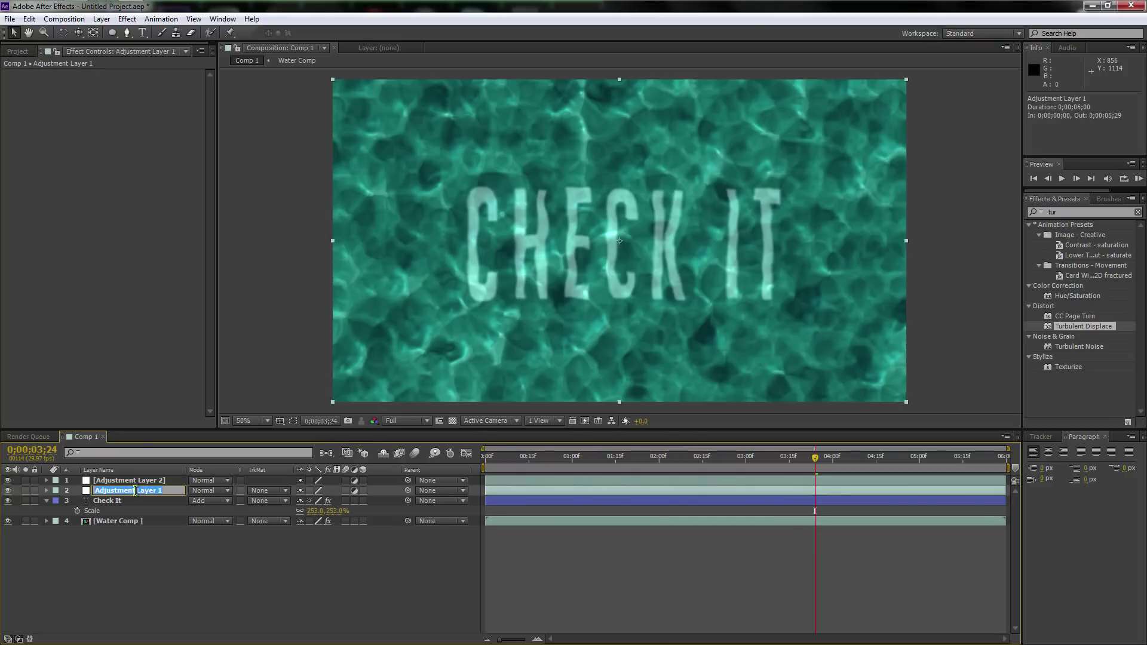
pyautogui.write('Blu')
pyautogui.click(170, 481)
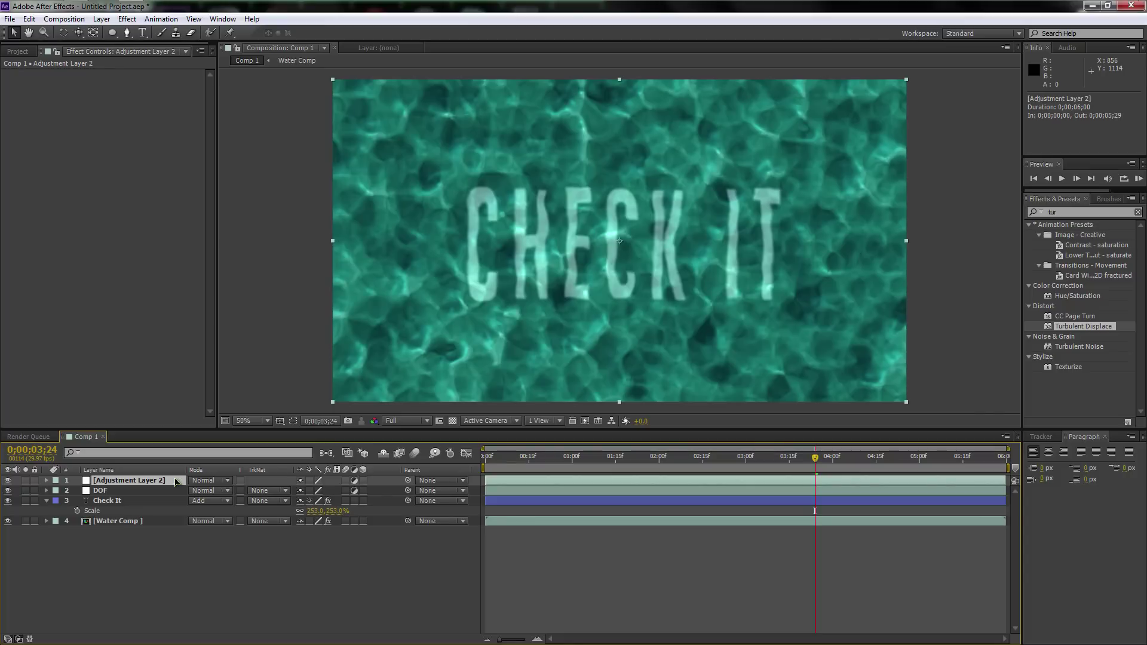
pyautogui.press('Return')
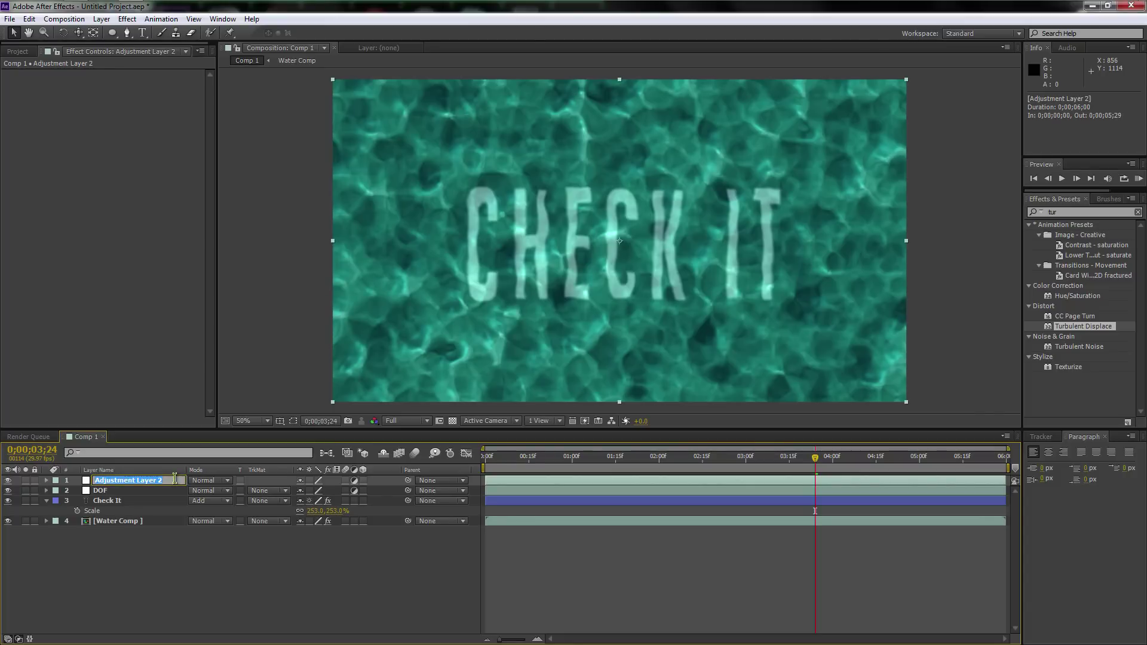
pyautogui.write('Viggy')
pyautogui.press('Return')
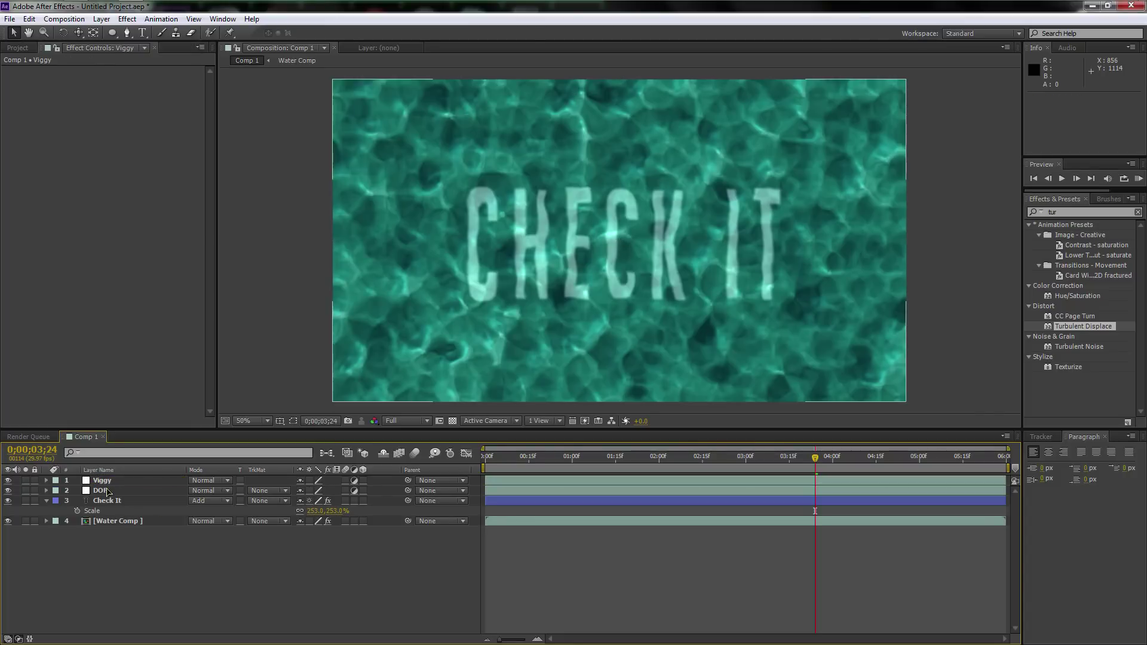
# - Select the Viggy layer and clear the old 'tur' term from the Effects & Presets search
pyautogui.click(111, 472)
pyautogui.click(110, 472)
pyautogui.click(114, 481)
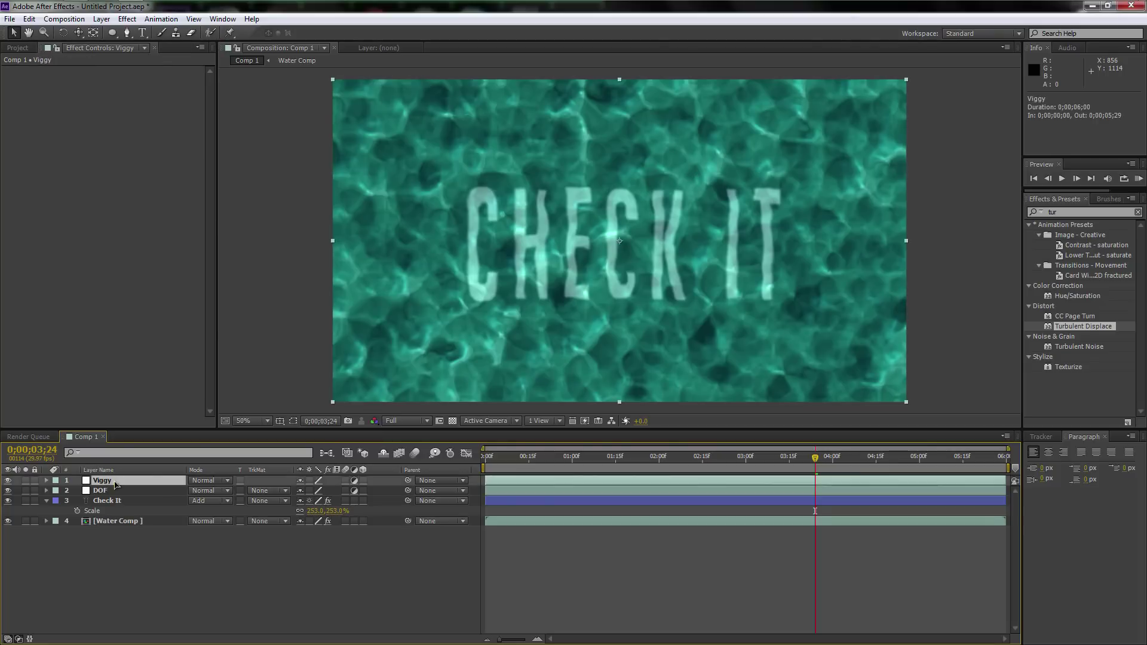
pyautogui.click(1076, 212)
pyautogui.press('BackSpace')
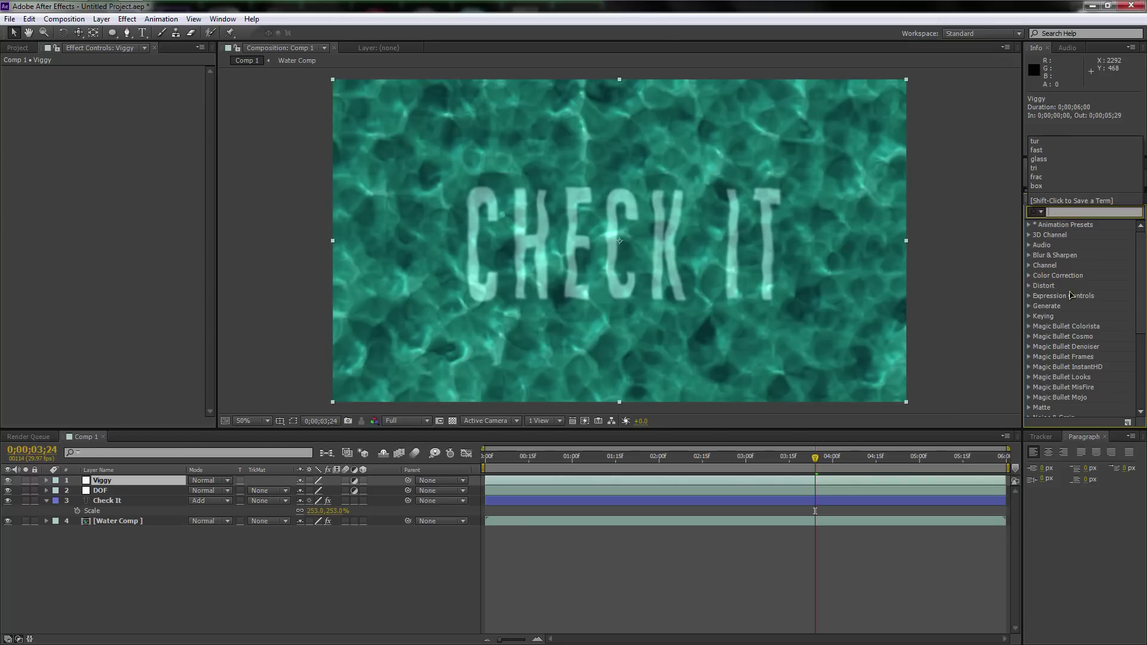
# - Apply MisFire Vignette from Magic Bullet MisFire to the Viggy layer
pyautogui.scroll(-3, 1139, 308)
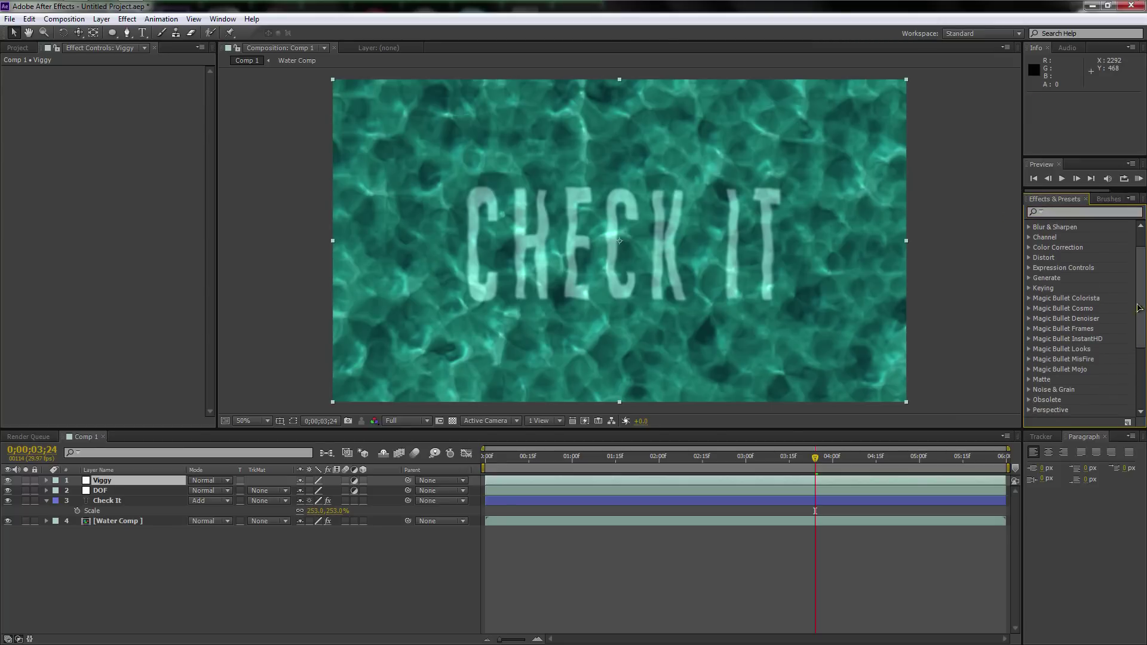
pyautogui.click(1030, 360)
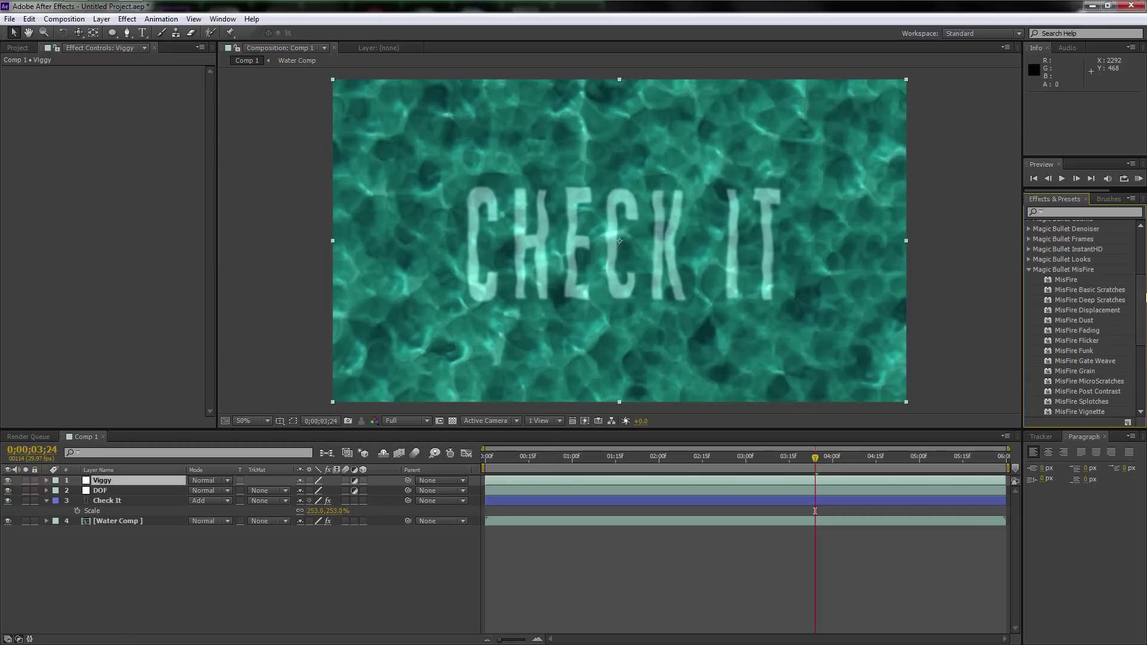
pyautogui.scroll(-2, 1081, 323)
pyautogui.click(1081, 357)
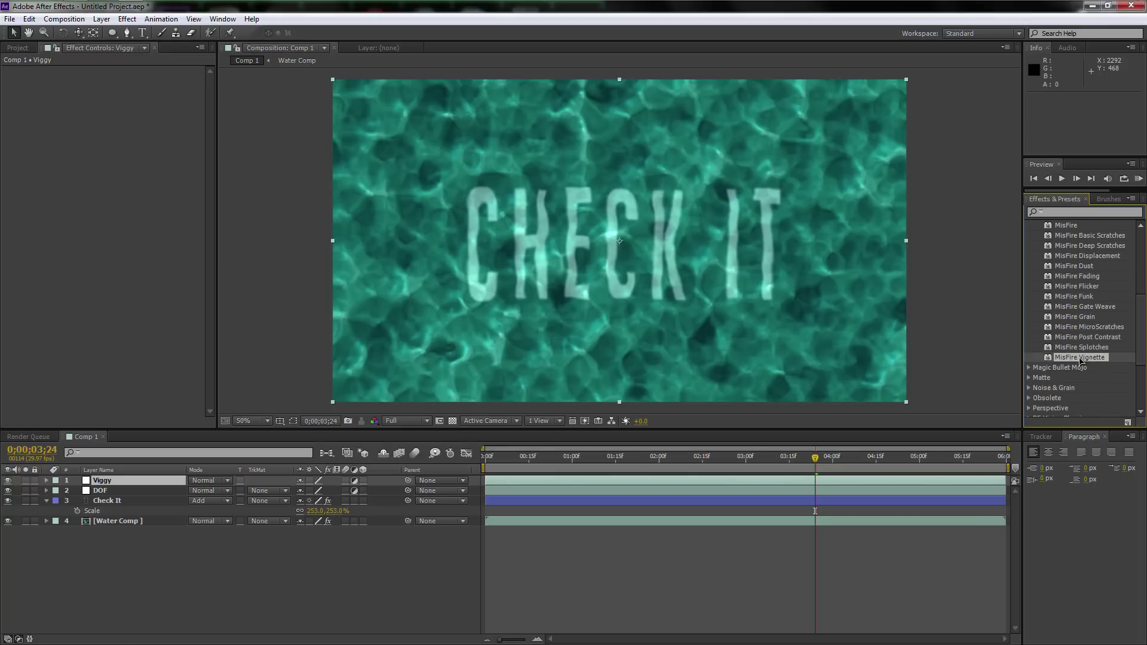
pyautogui.moveTo(1074, 358); pyautogui.dragTo(103, 481)
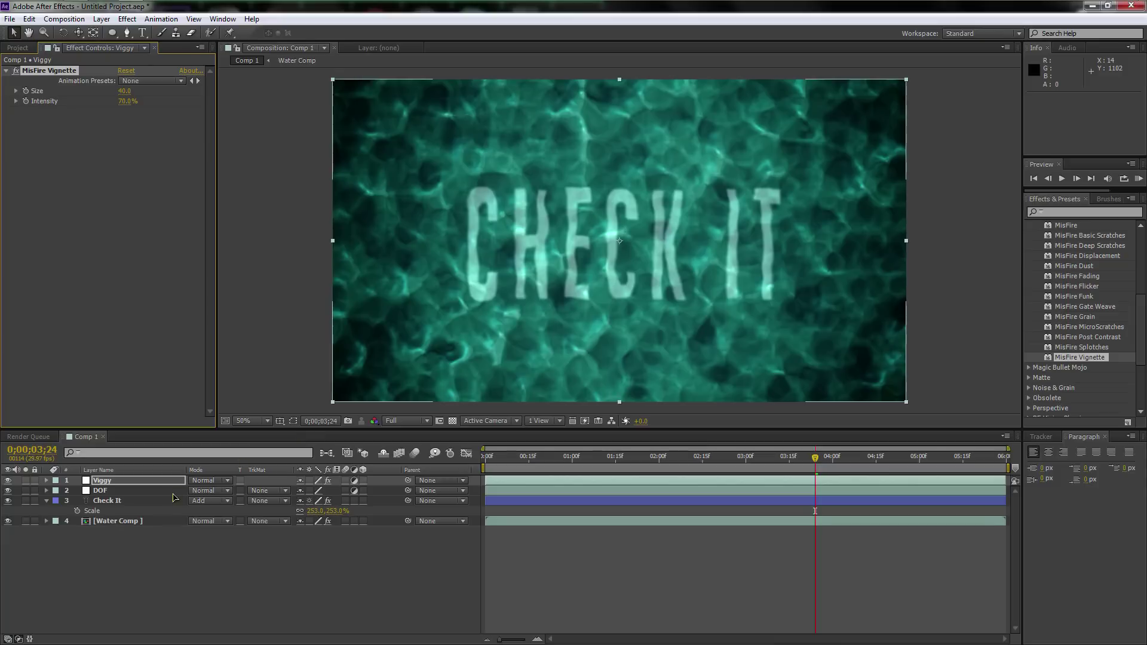
# - Apply Box Blur to the DOF layer with Blur Radius about 6 and Repeat Edge Pixels on
pyautogui.click(118, 492)
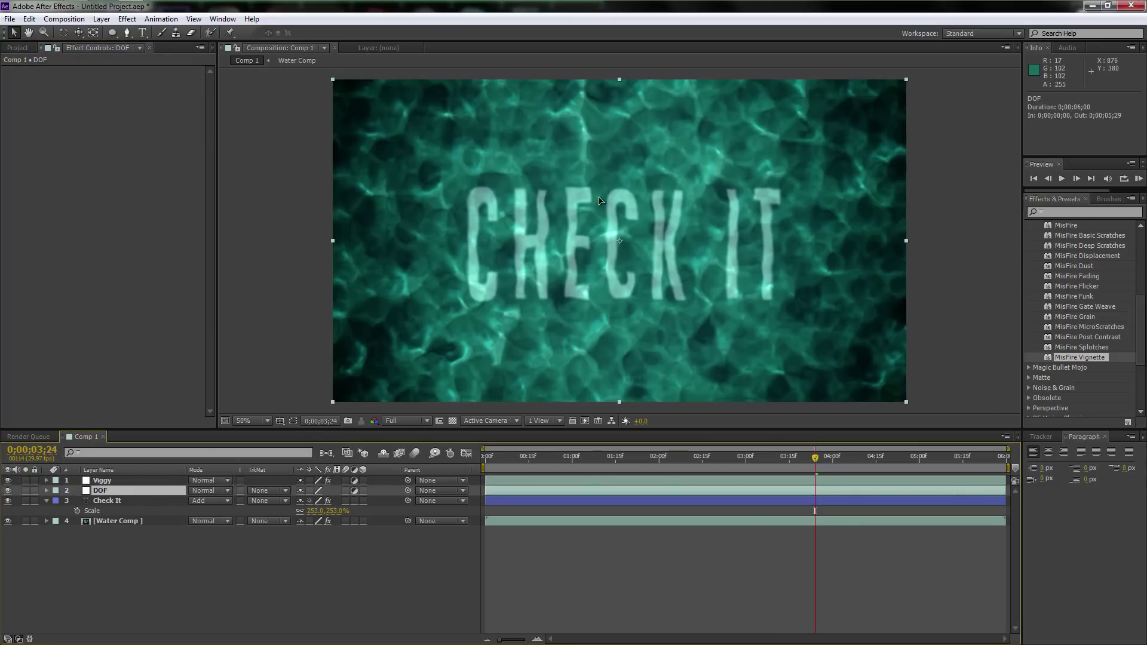
pyautogui.click(1066, 213)
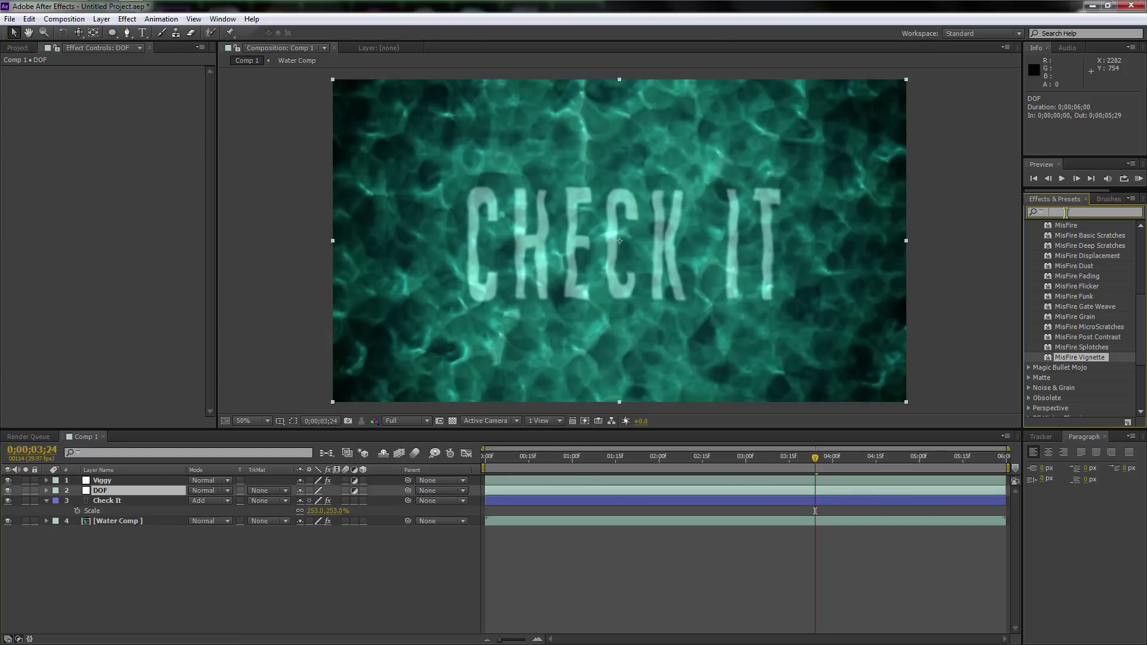
pyautogui.write('box')
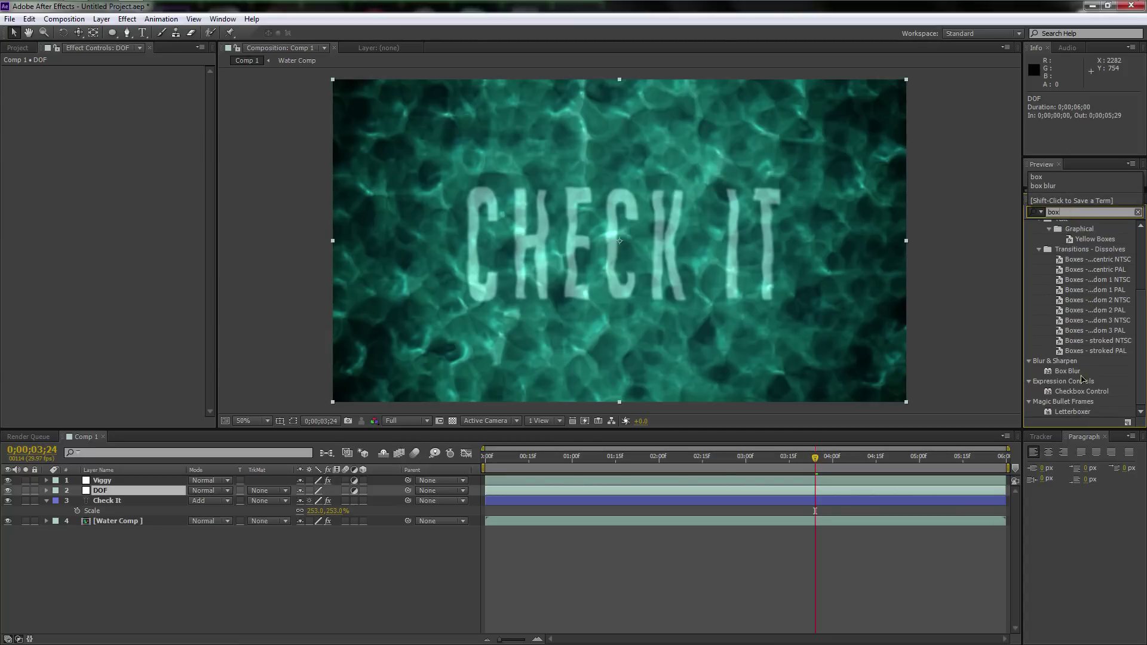
pyautogui.moveTo(1076, 372); pyautogui.dragTo(119, 497)
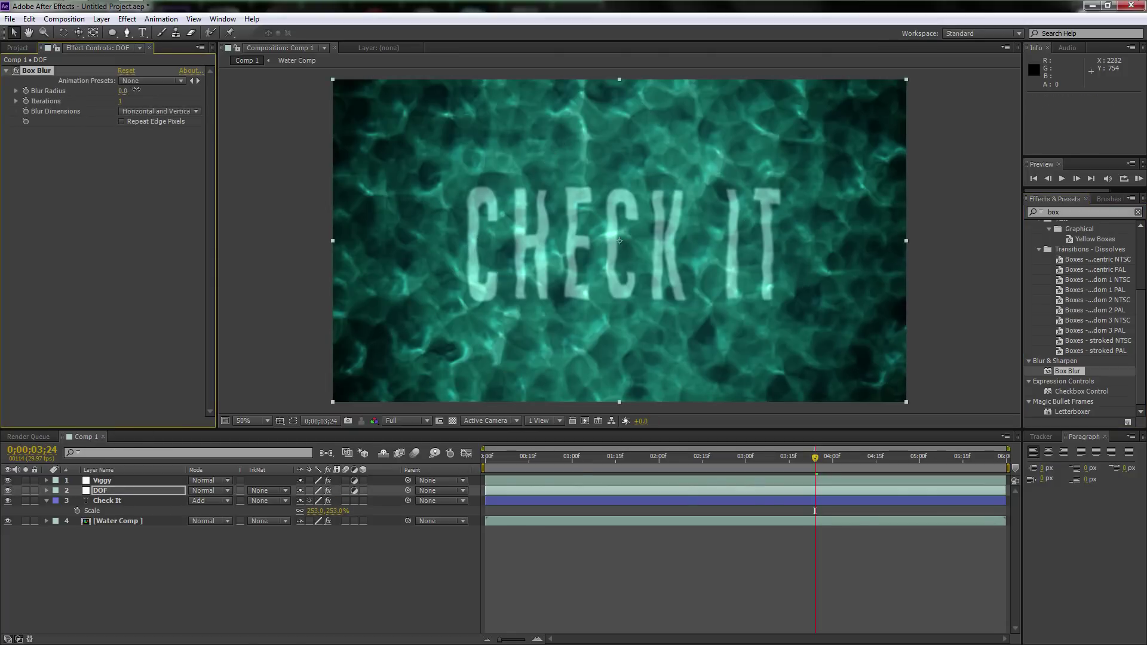
pyautogui.moveTo(134, 92); pyautogui.dragTo(135, 94)
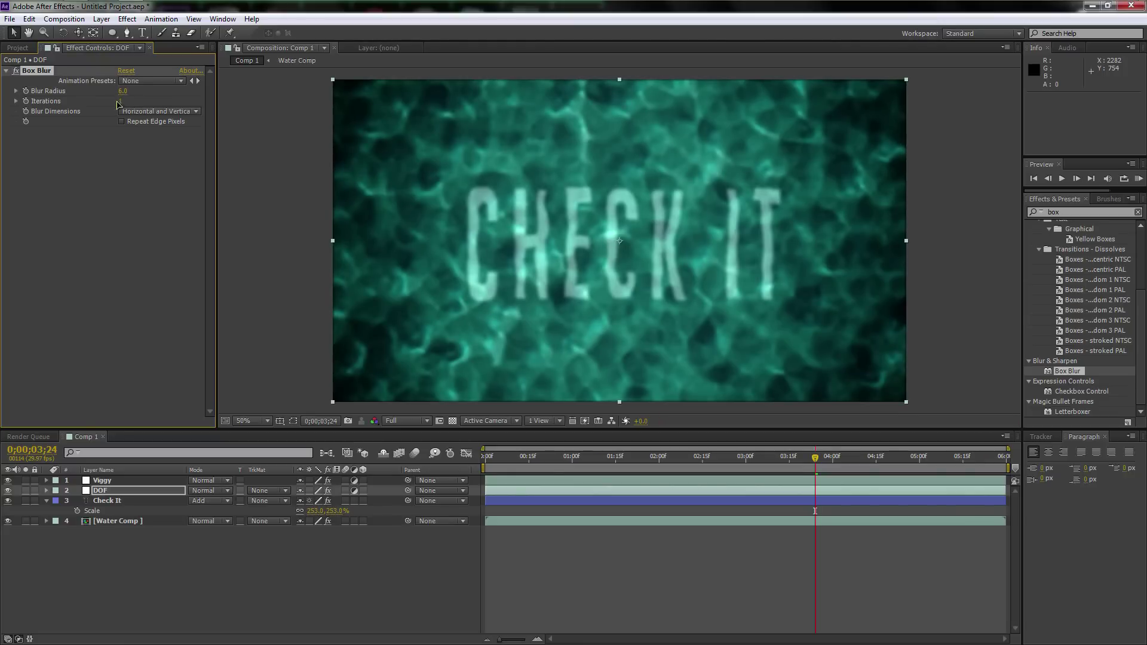
pyautogui.click(123, 123)
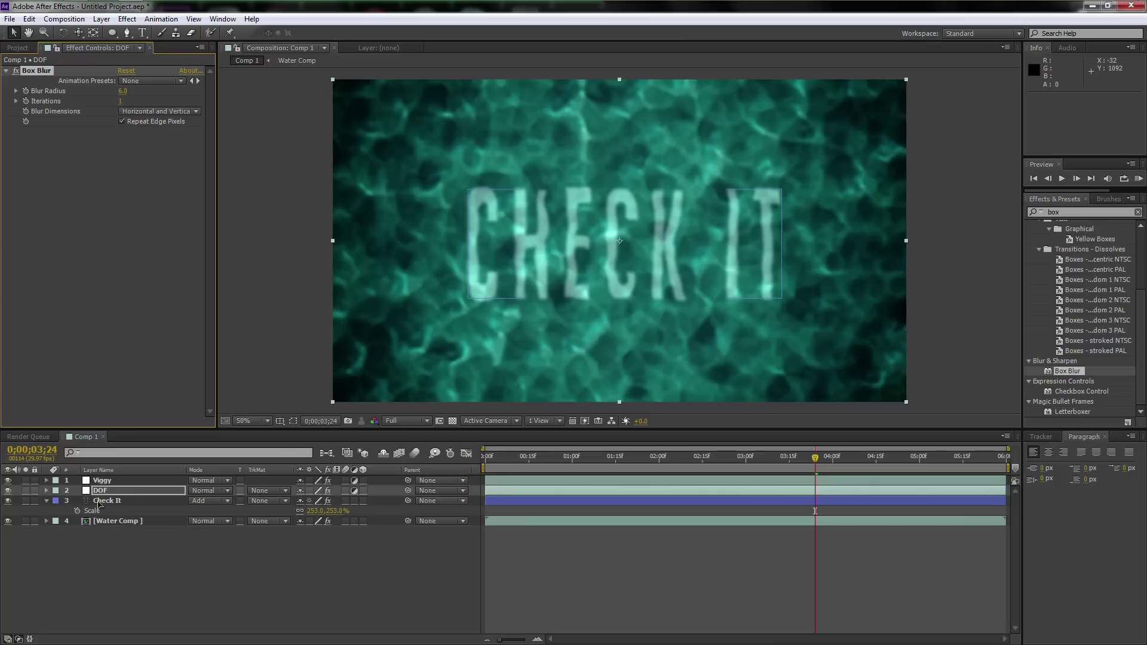
pyautogui.click(112, 491)
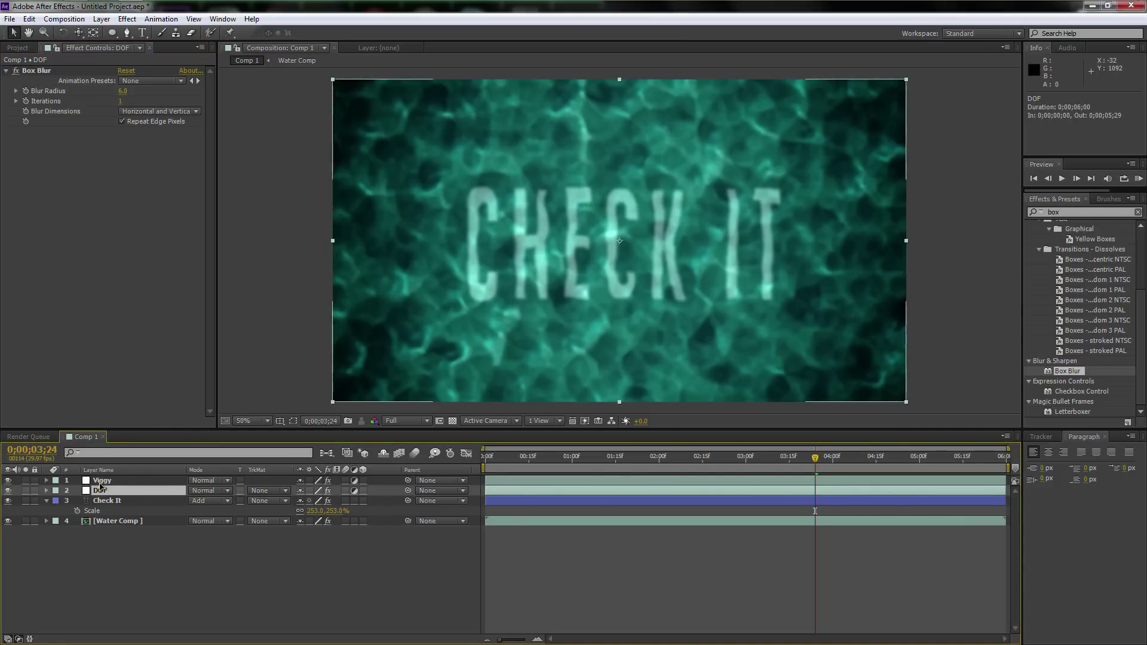
# - Add a frame-filling ellipse mask to the DOF layer and invert it
pyautogui.click(112, 33)
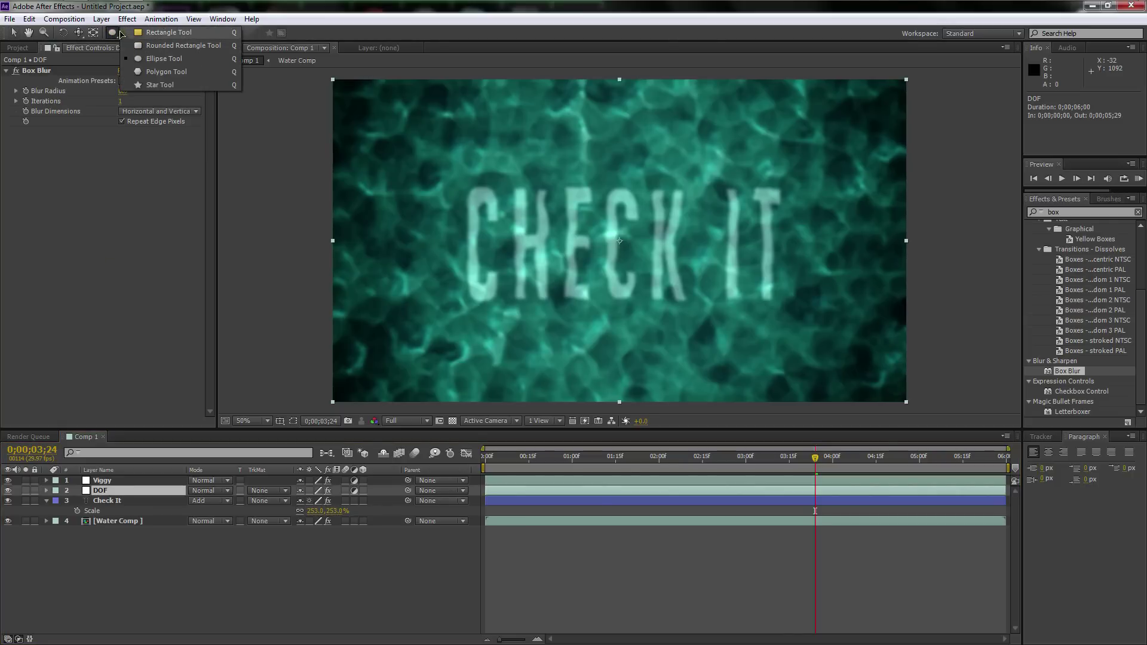
pyautogui.click(112, 33)
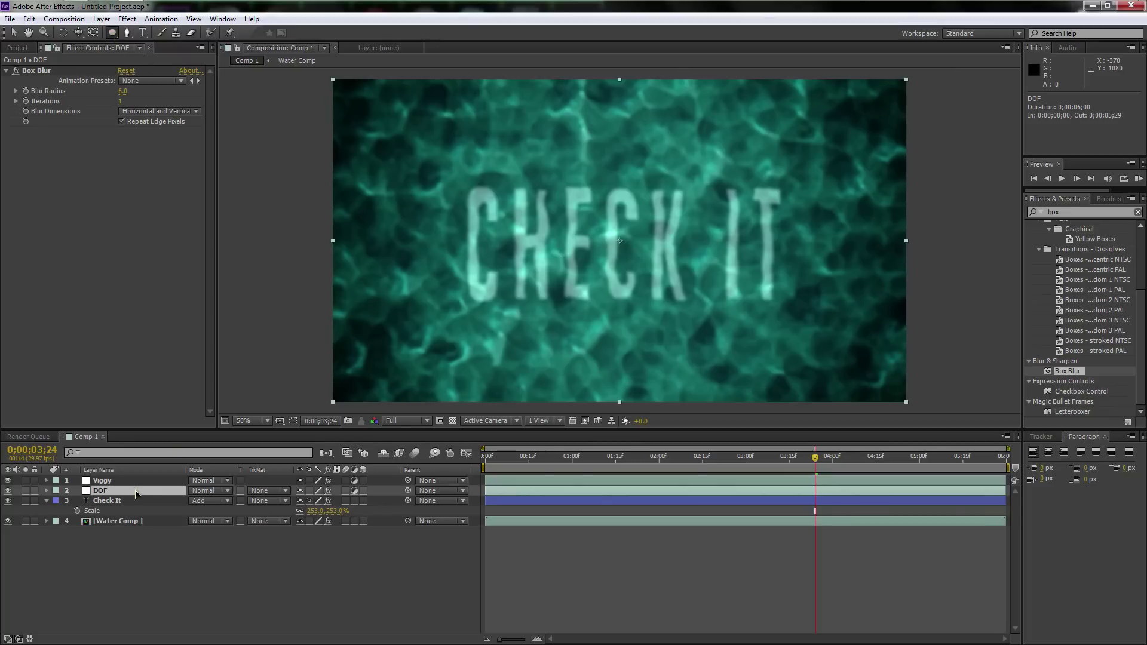
pyautogui.doubleClick(113, 33)
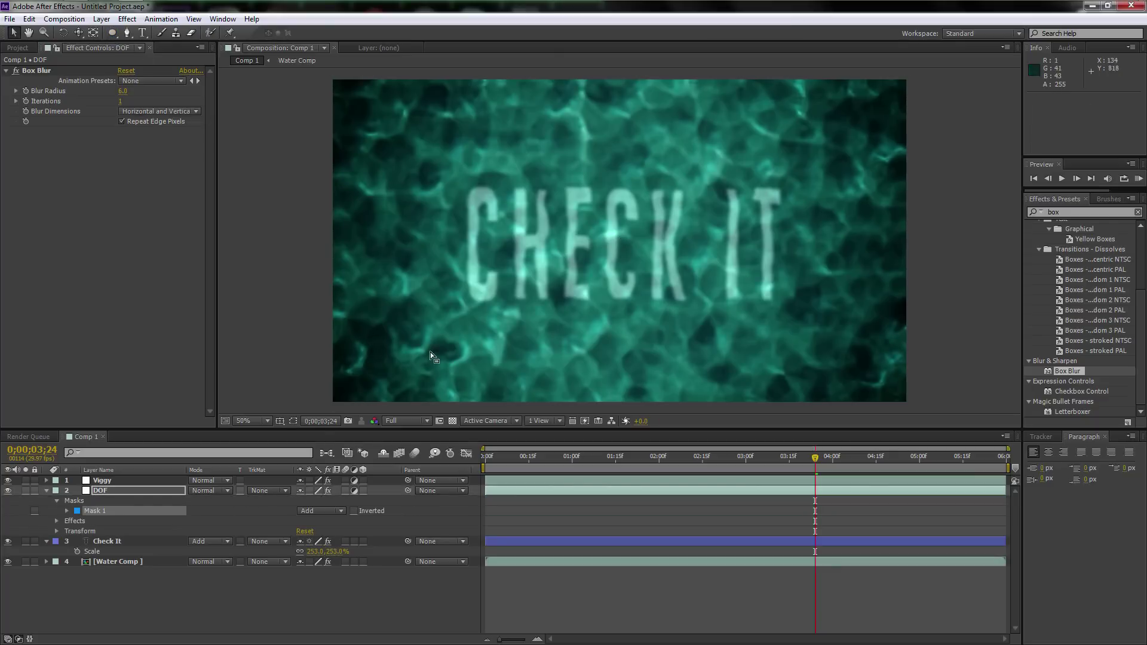
pyautogui.click(68, 512)
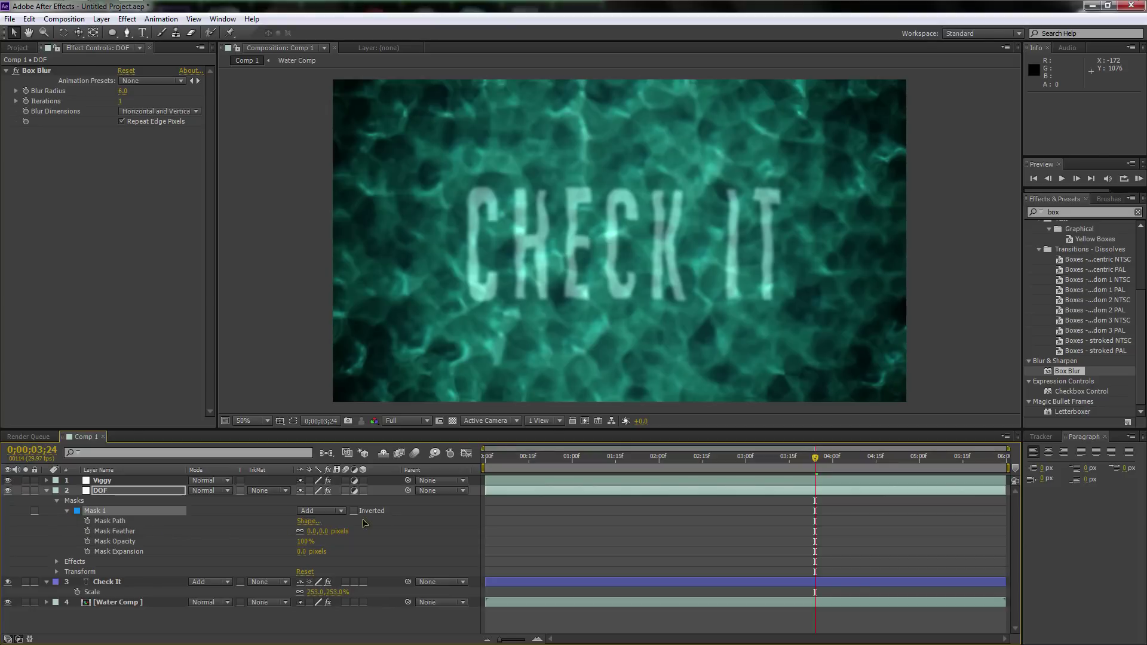
pyautogui.click(353, 512)
# - Set Mask 1's feather to 293 pixels and its expansion to -5 pixels
pyautogui.moveTo(310, 531); pyautogui.dragTo(423, 534)
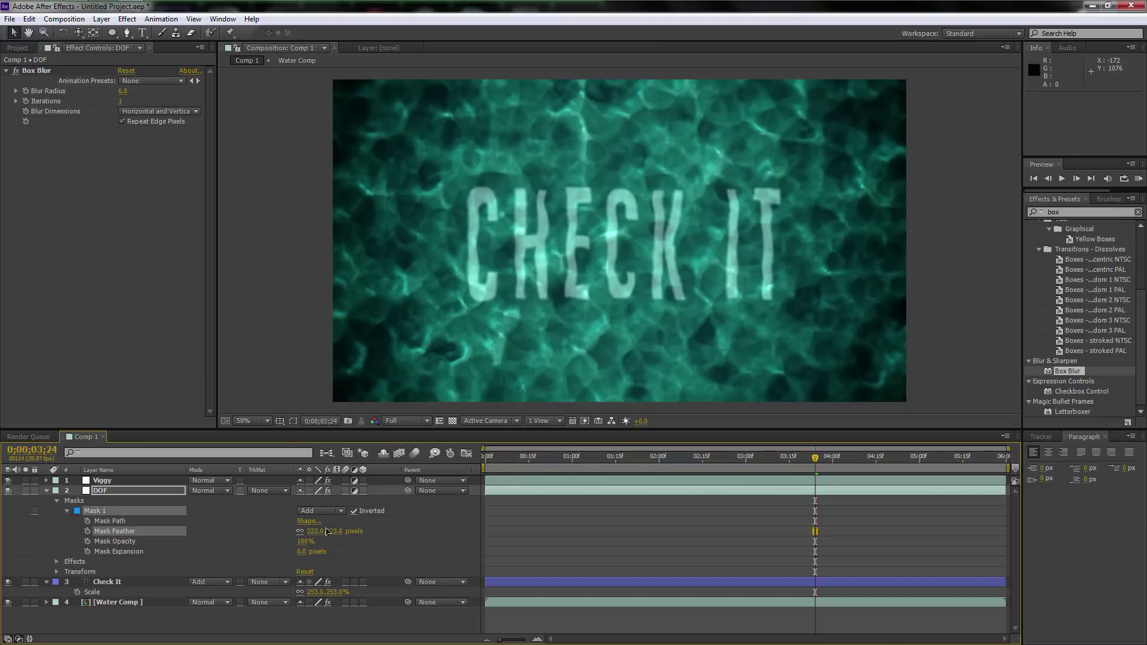
pyautogui.moveTo(326, 531); pyautogui.dragTo(367, 518)
pyautogui.moveTo(301, 552); pyautogui.dragTo(328, 541)
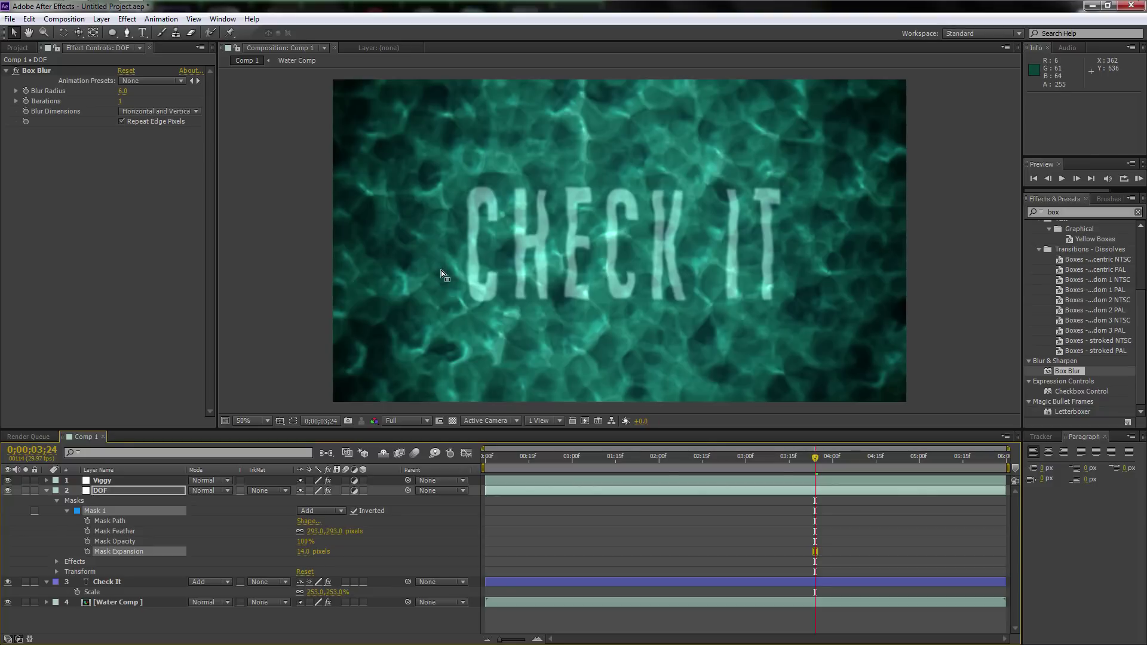
pyautogui.moveTo(303, 552); pyautogui.dragTo(292, 556)
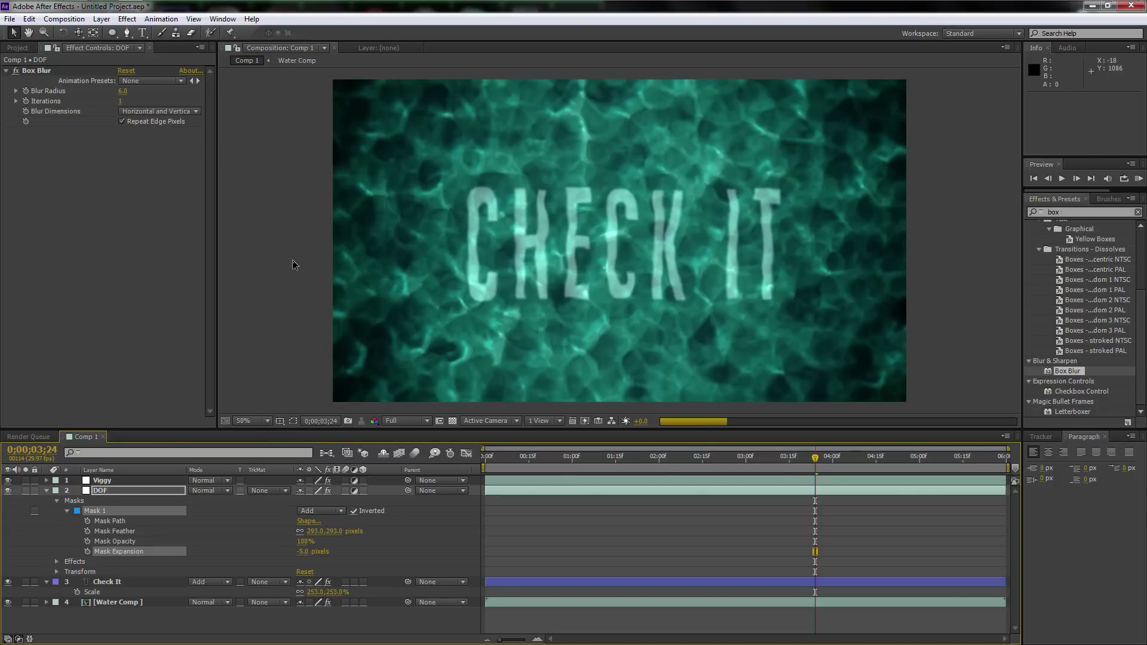
pyautogui.click(276, 206)
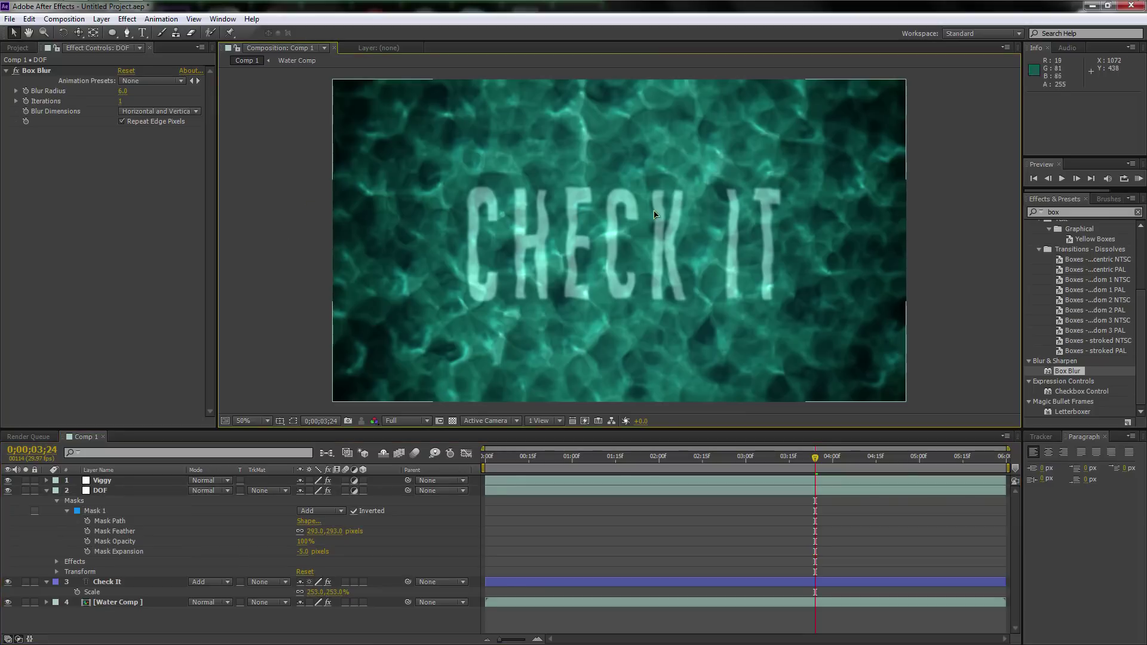
pyautogui.scroll(2, 688, 275)
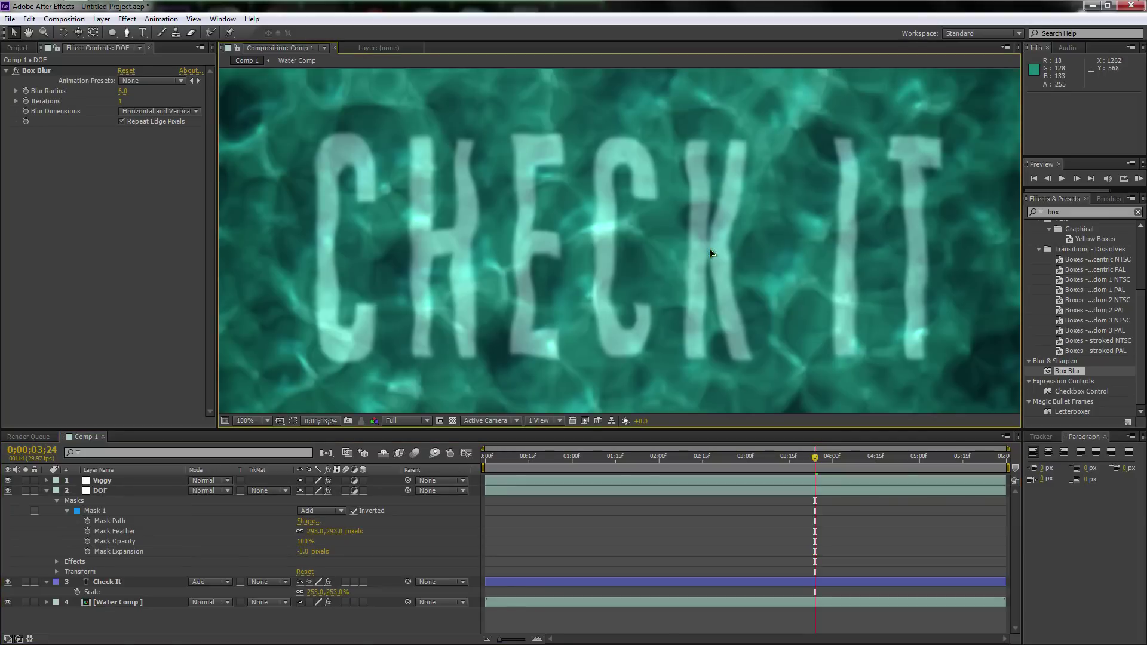
pyautogui.scroll(-2, 598, 323)
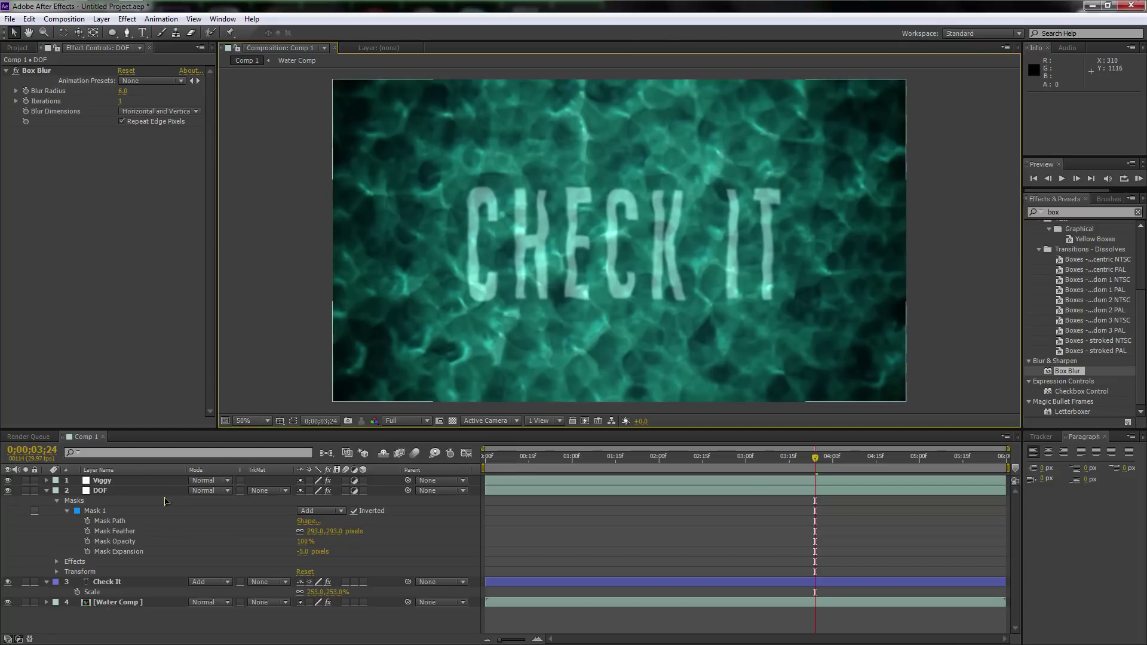
# - Collapse the layer properties and add Comp 1 to the Render Queue
pyautogui.click(46, 491)
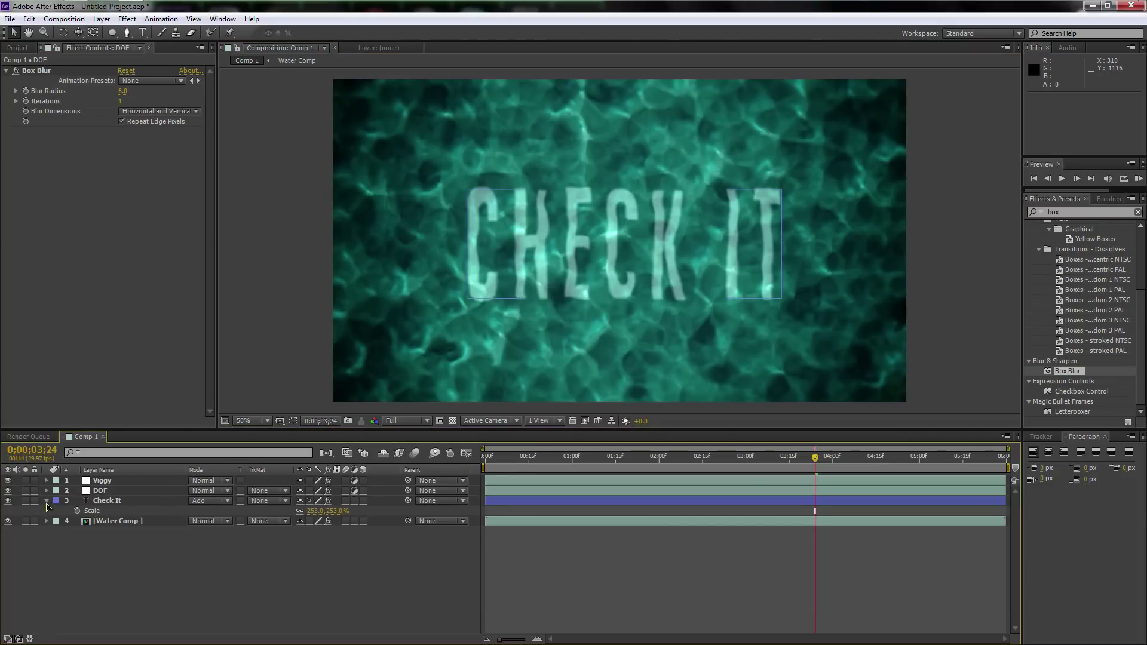
pyautogui.click(46, 502)
pyautogui.click(63, 19)
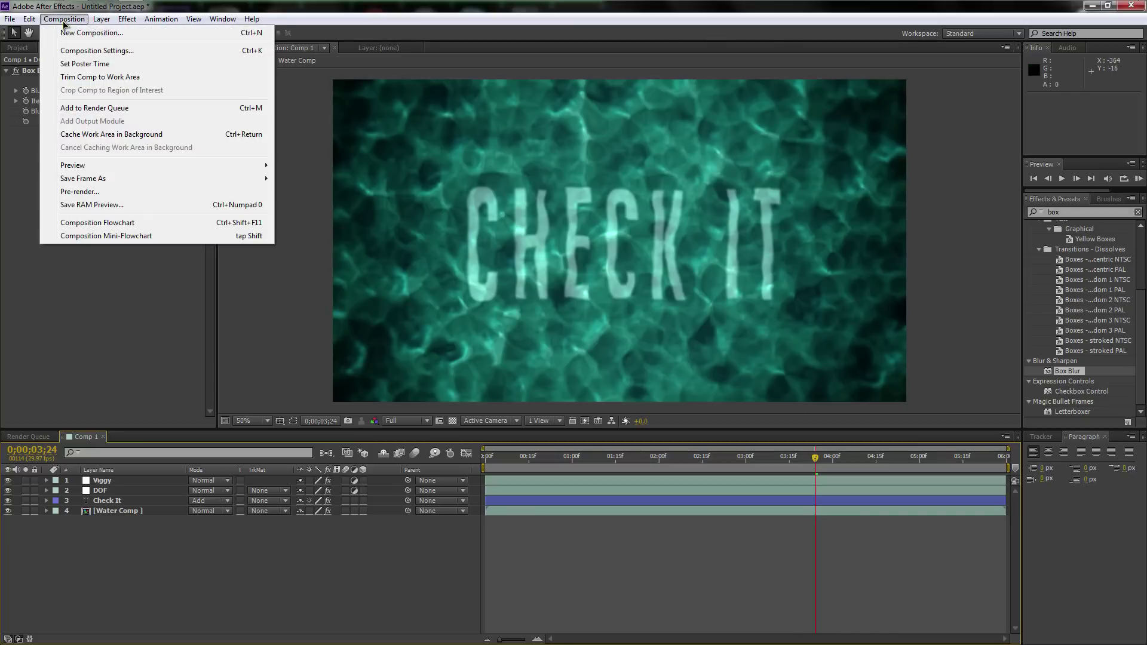
pyautogui.click(95, 108)
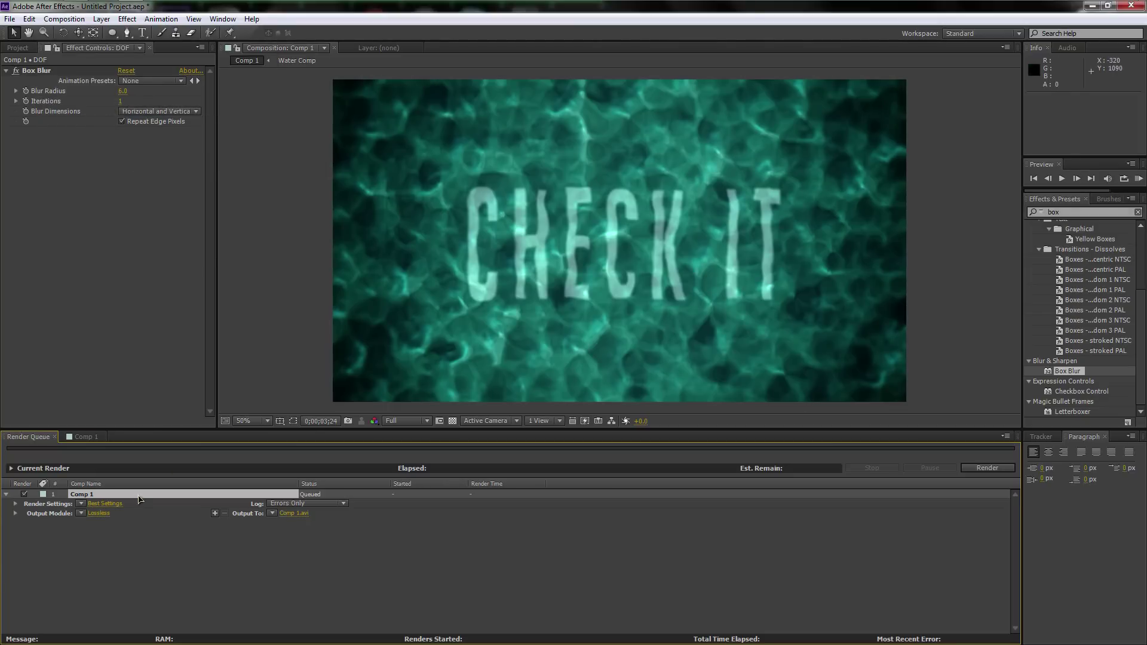
# - Set the output module format to Windows Media and bring up the Output To save location
pyautogui.click(99, 514)
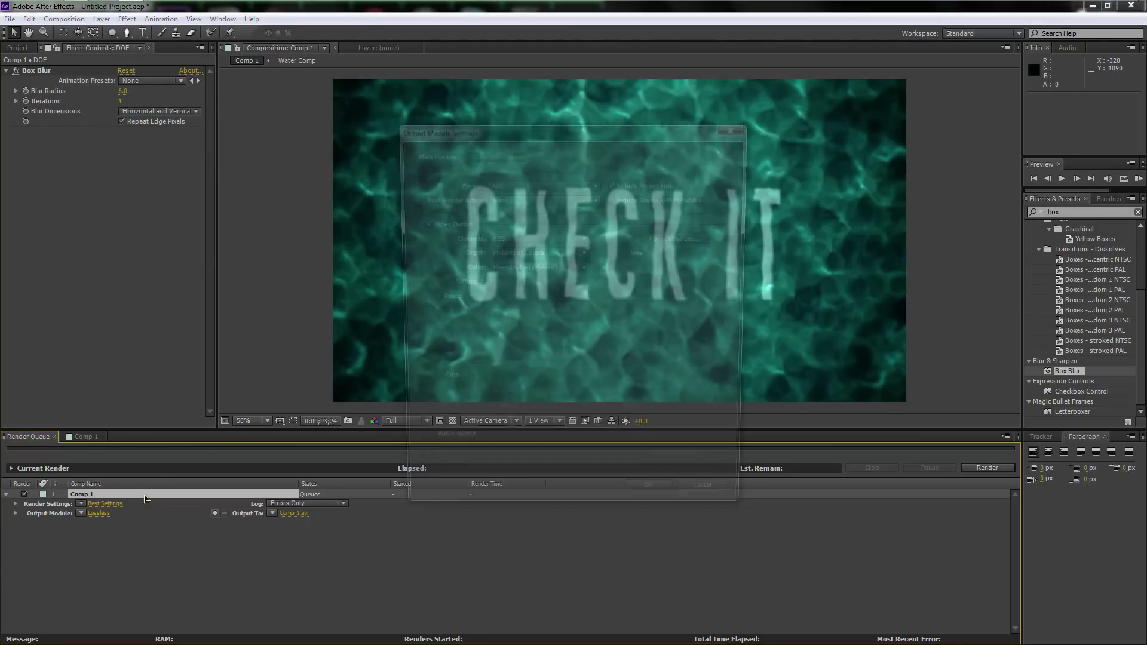
pyautogui.click(520, 184)
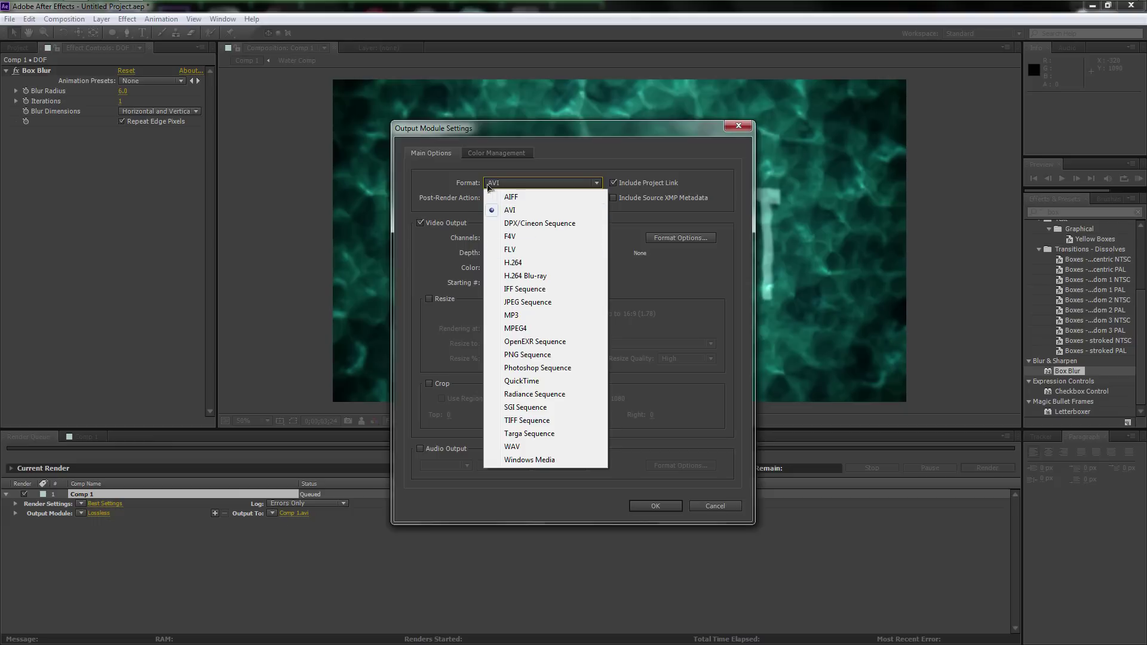
pyautogui.click(540, 183)
pyautogui.click(541, 183)
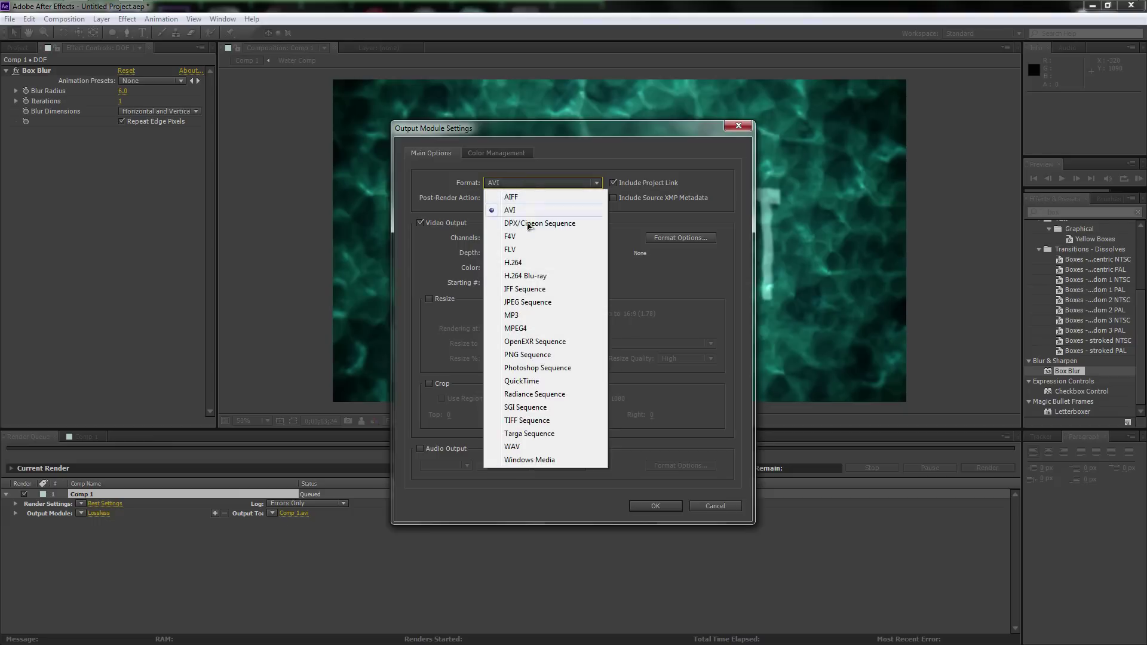
pyautogui.click(537, 461)
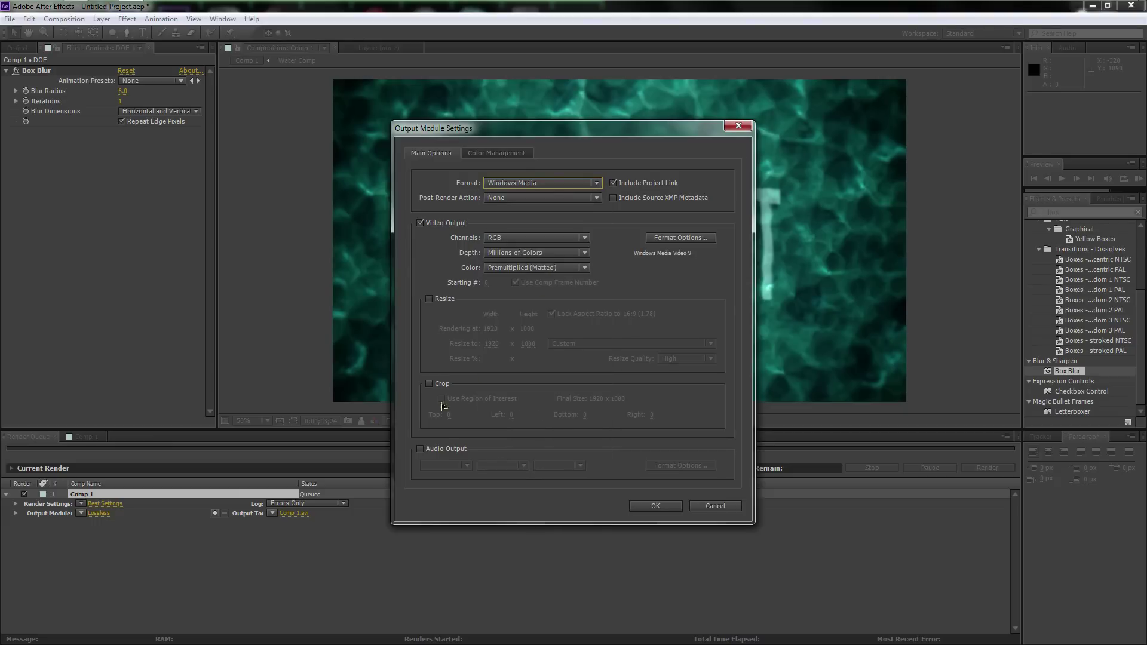
pyautogui.click(655, 506)
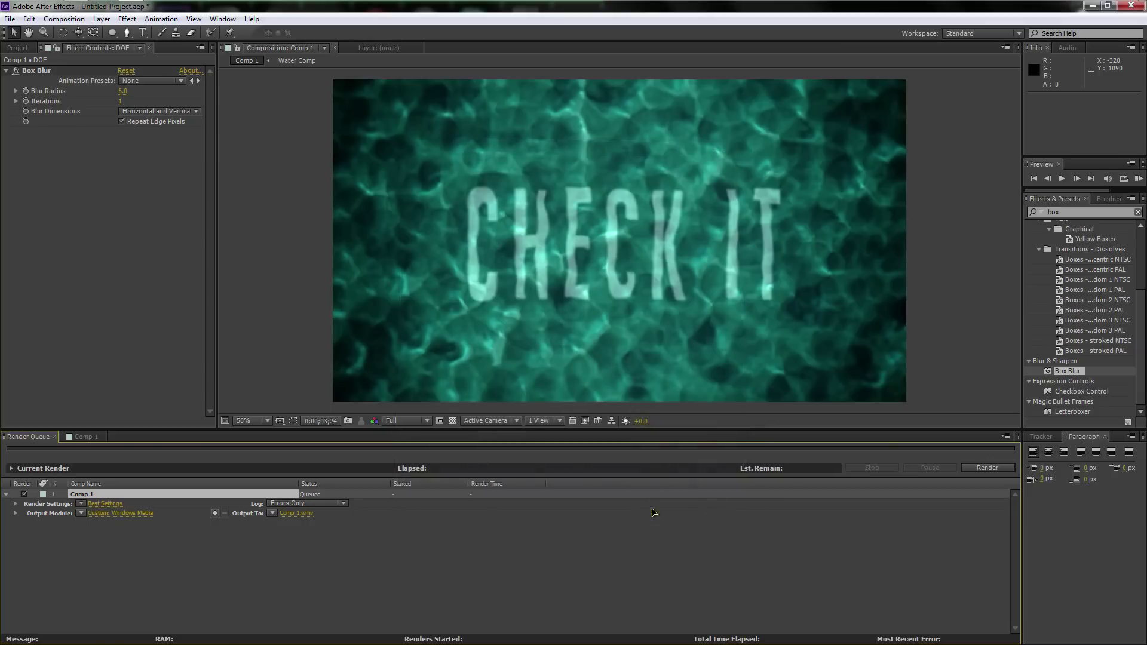
pyautogui.click(288, 515)
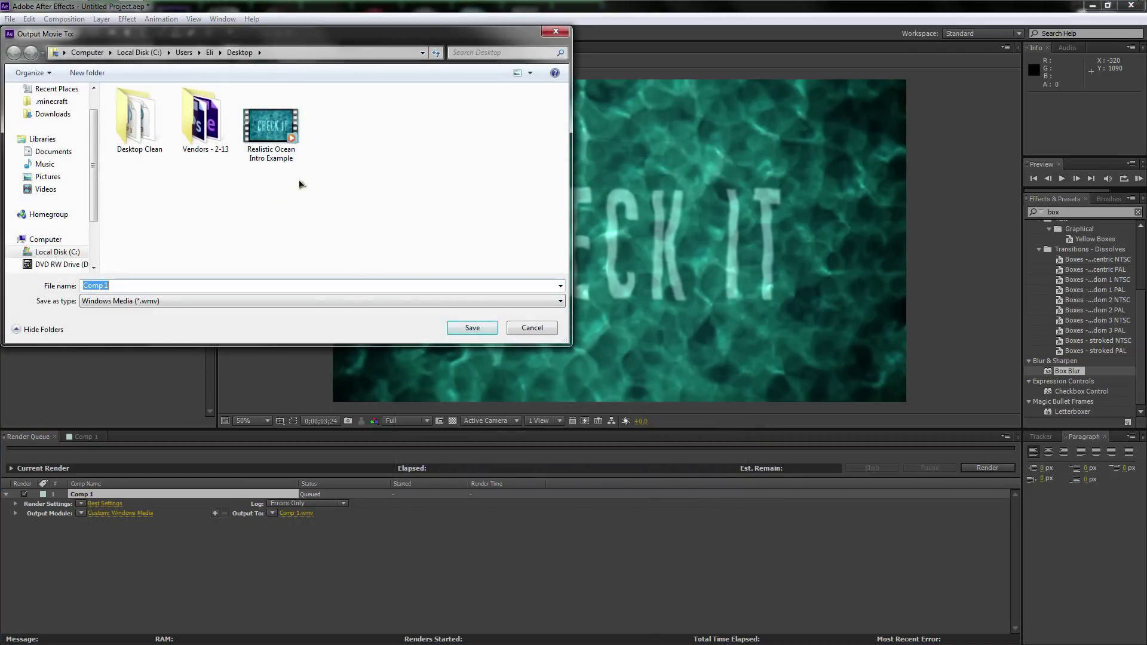
# - Change the output file name to 'Realistic Ocean Intro REALLLL' in the Desktop folder
pyautogui.click(271, 135)
pyautogui.click(212, 286)
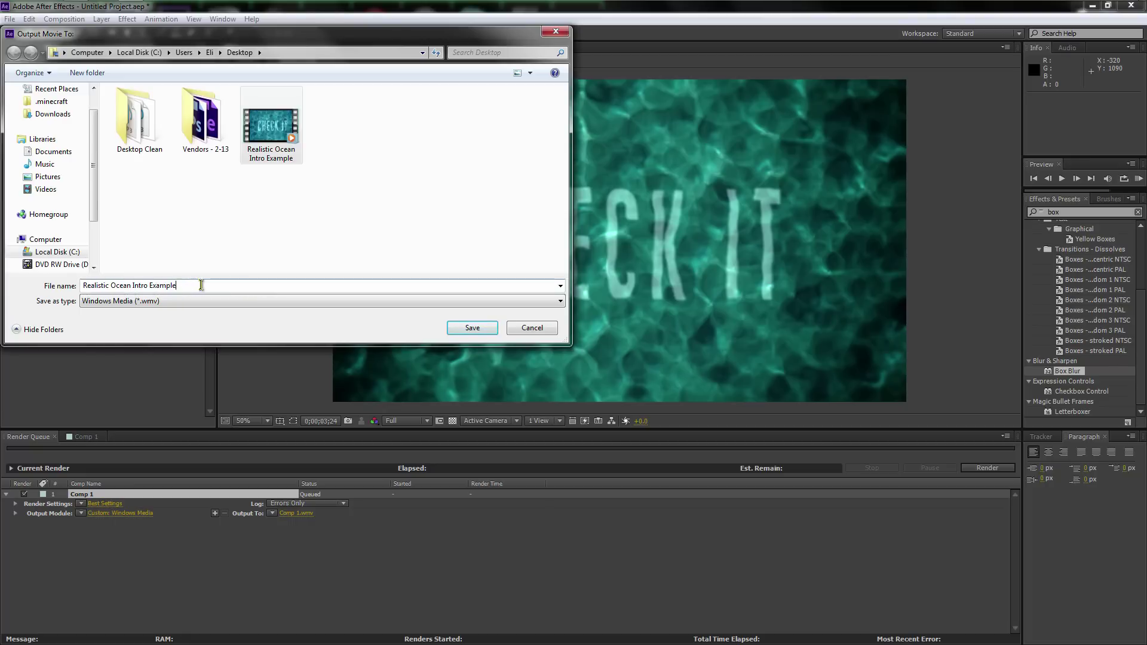
pyautogui.press('BackSpace')
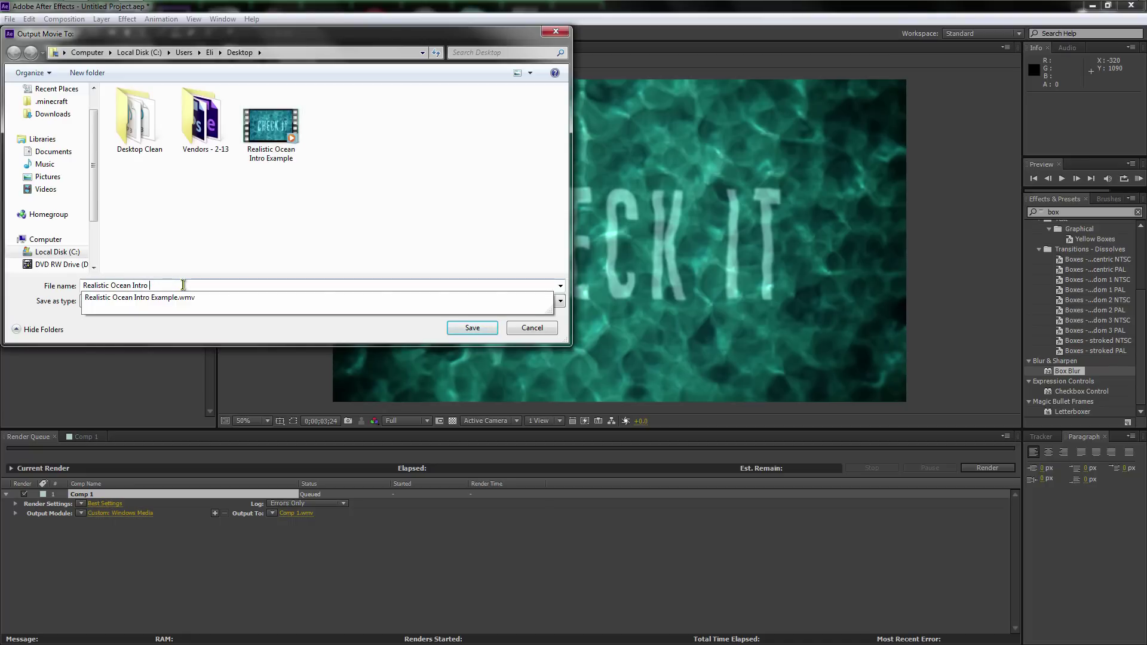
pyautogui.write('=')
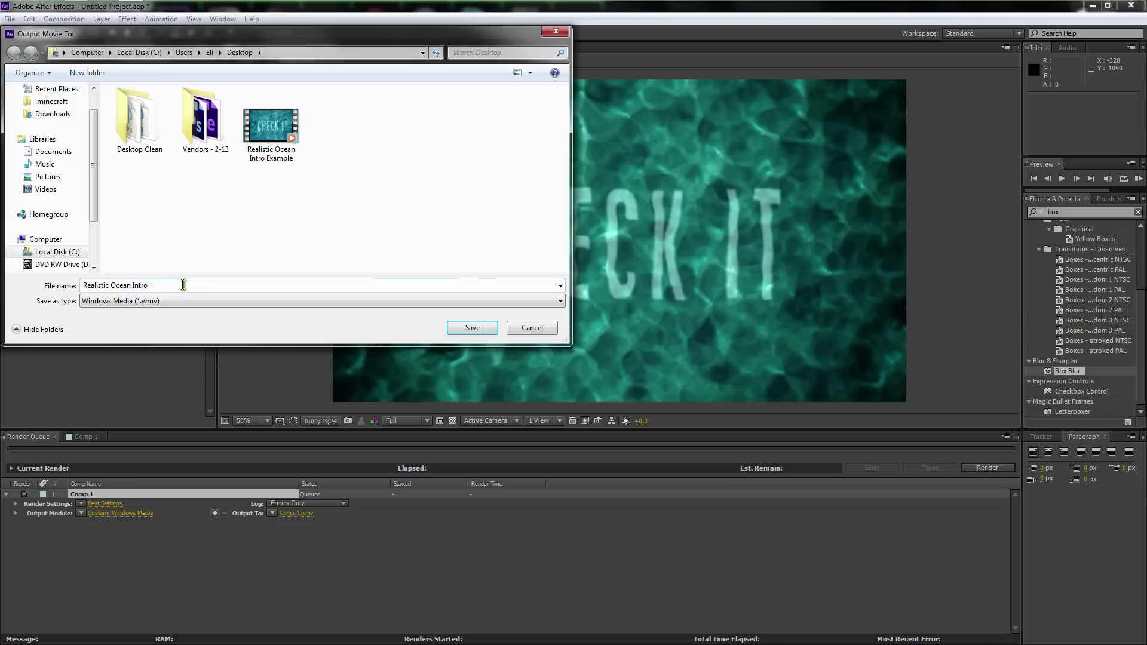
pyautogui.press('BackSpace')
pyautogui.write('REALLLL')
# - Save the output file location and start rendering Comp 1
pyautogui.click(472, 328)
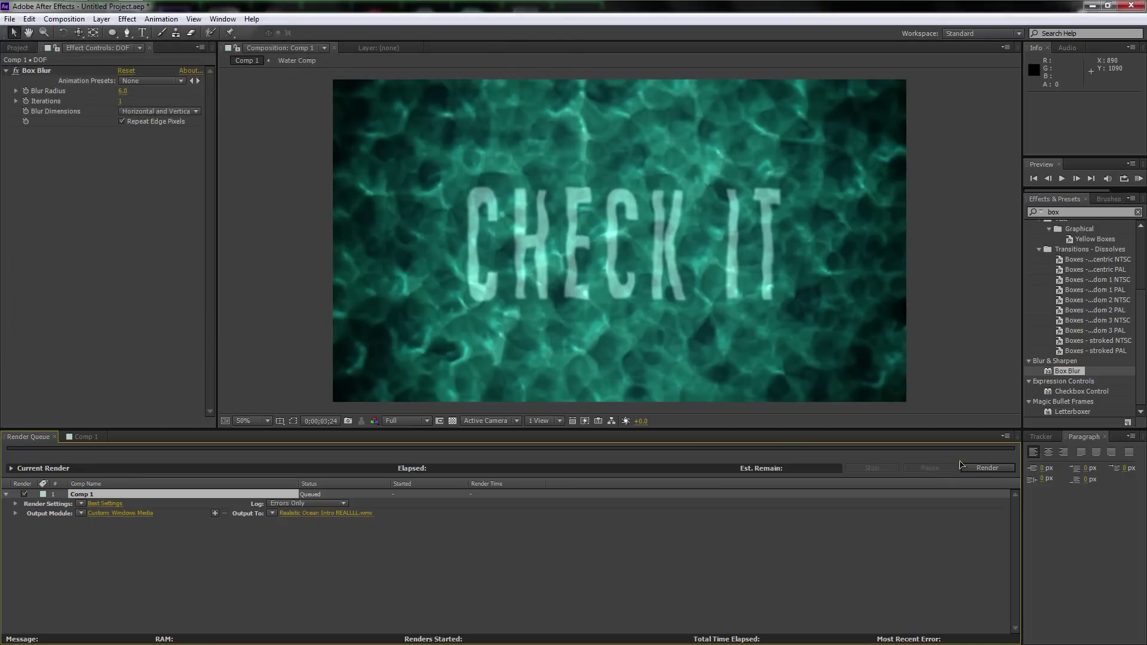
pyautogui.click(988, 468)
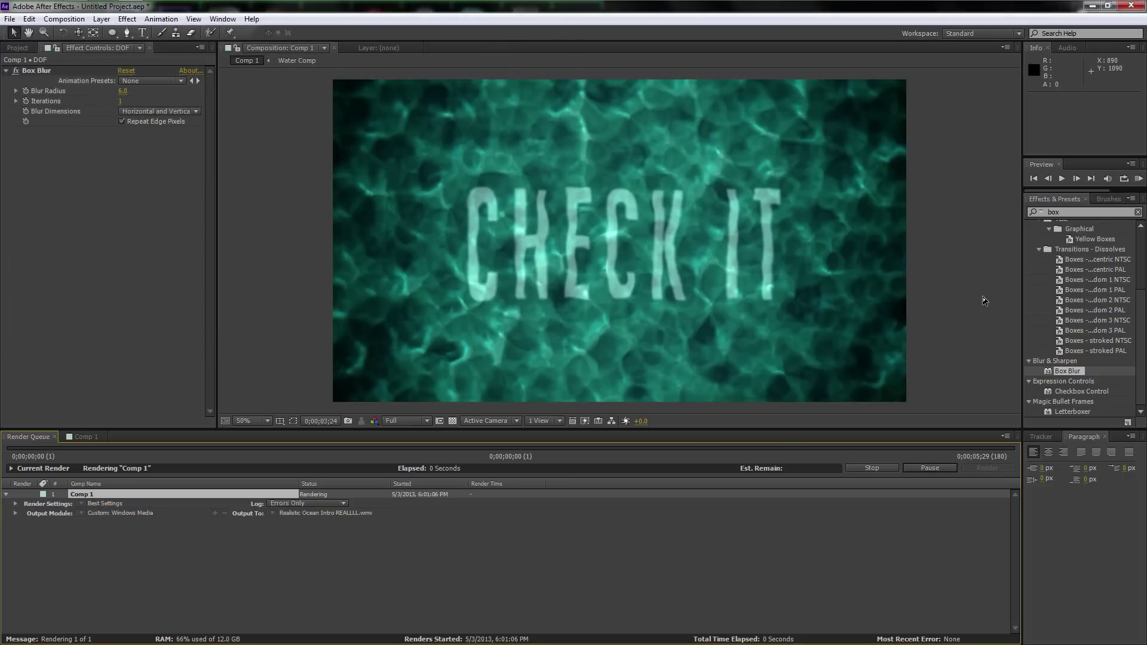